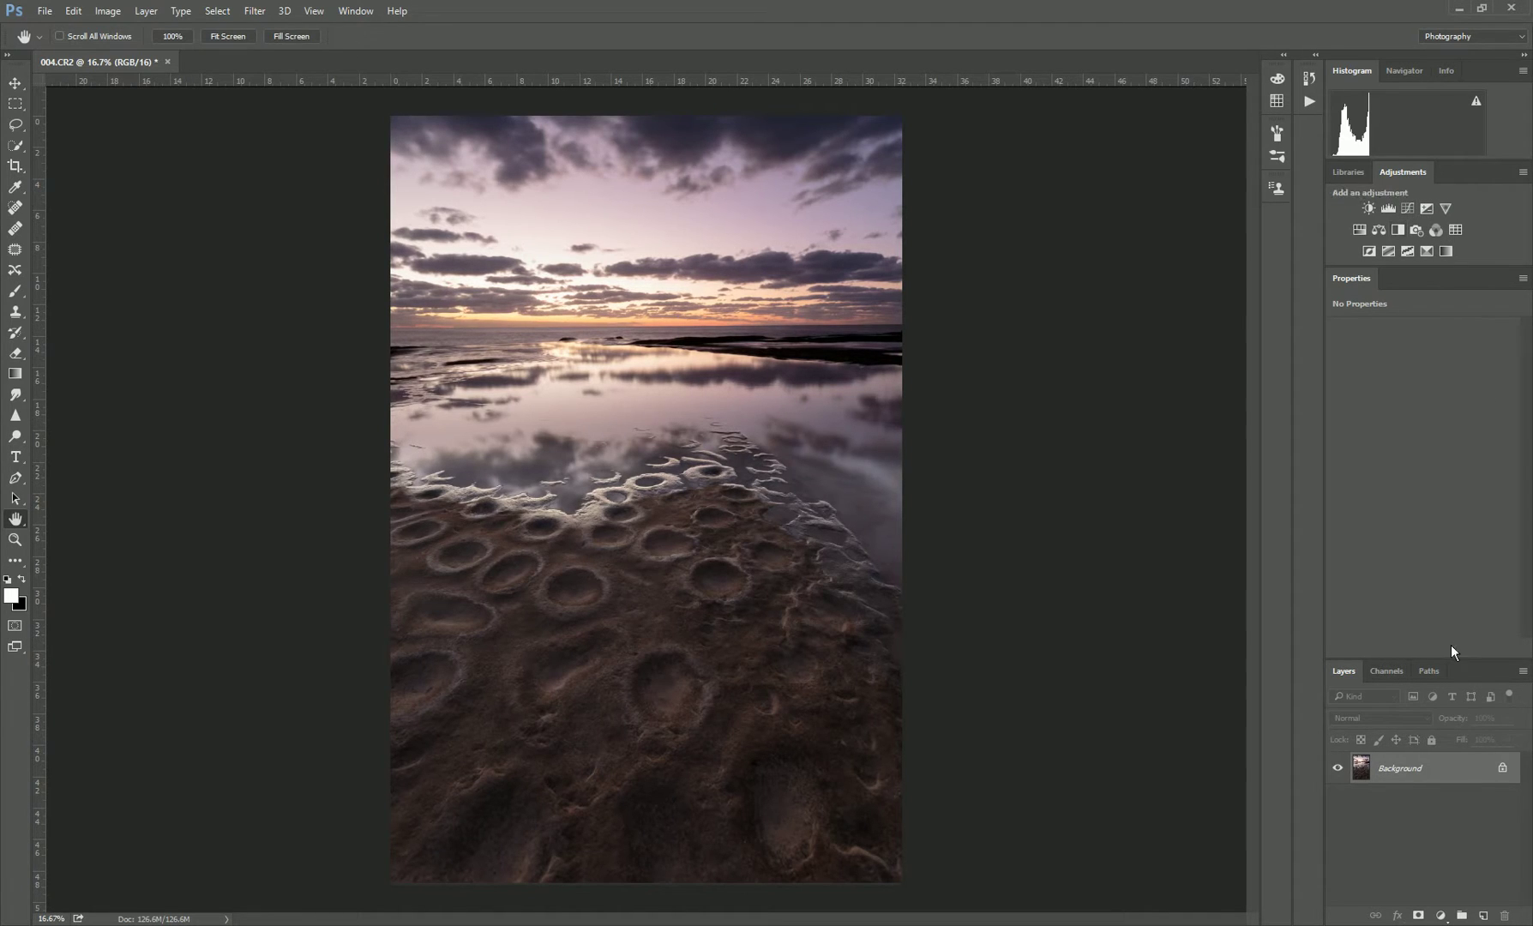
# Step: Add a Curves adjustment layer and shape an S-curve with points at about input 68, output 55 and input 196, output 212
pyautogui.click(1441, 915)
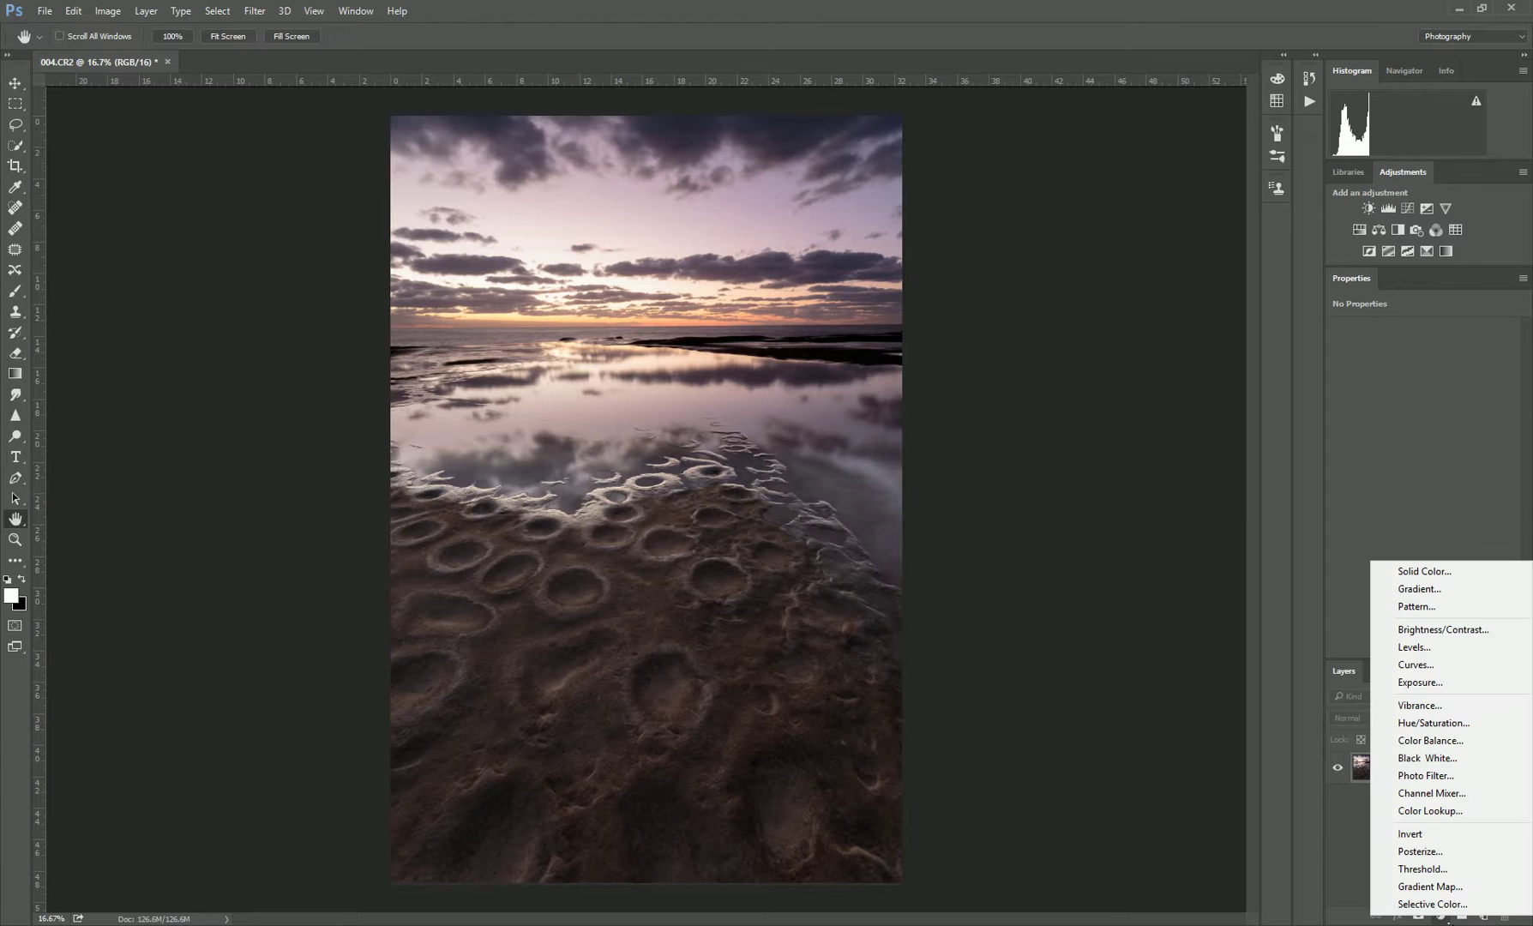
pyautogui.click(1462, 669)
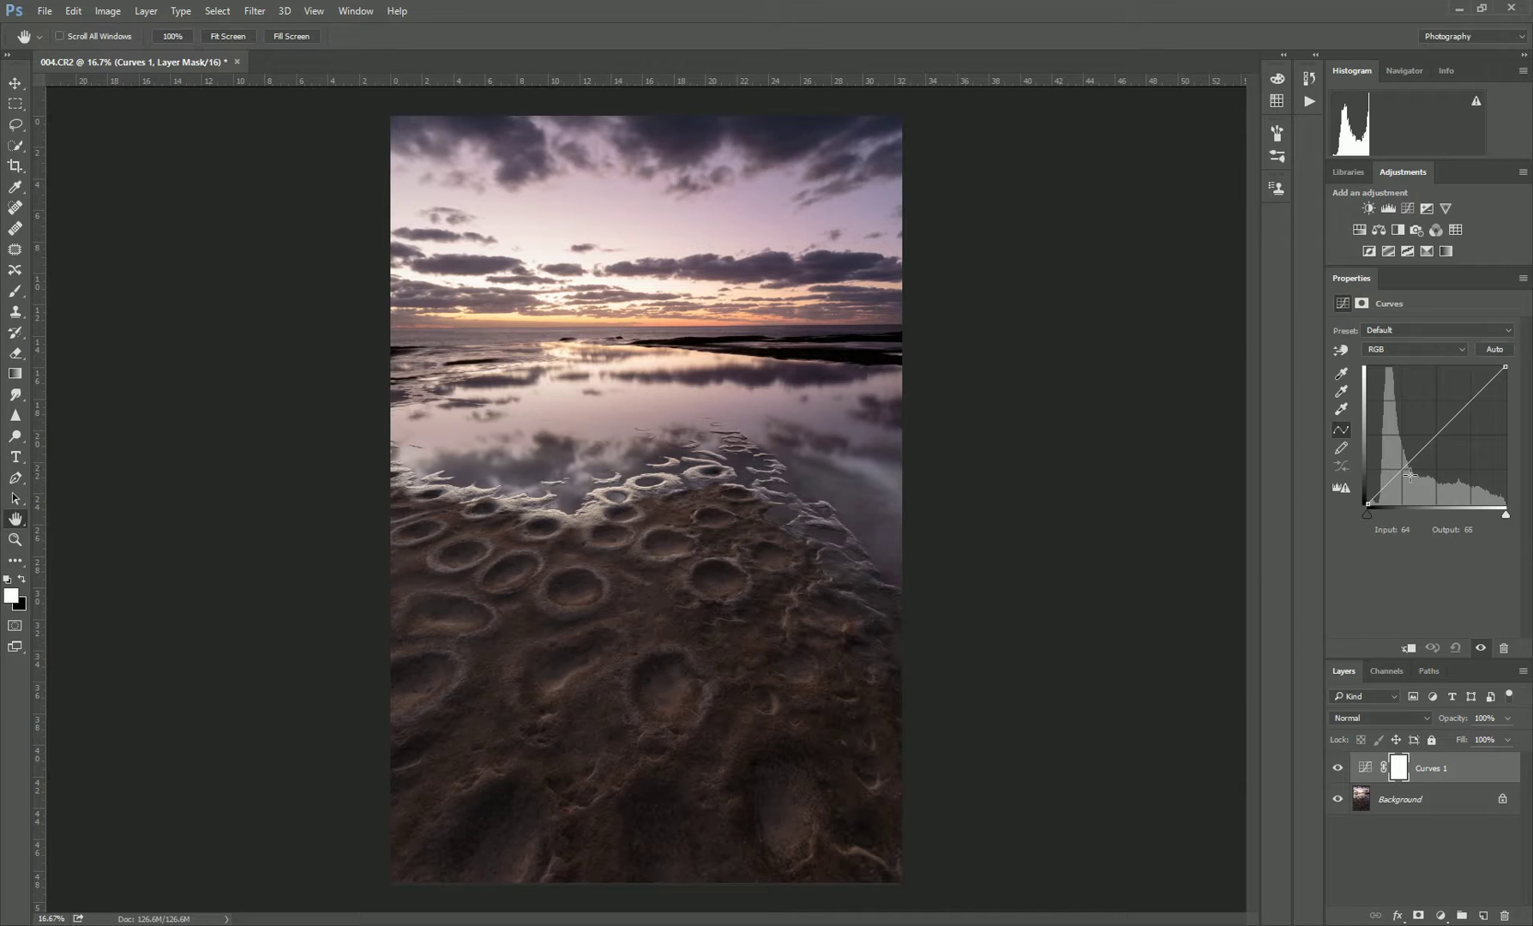
pyautogui.moveTo(1409, 474); pyautogui.dragTo(1405, 476)
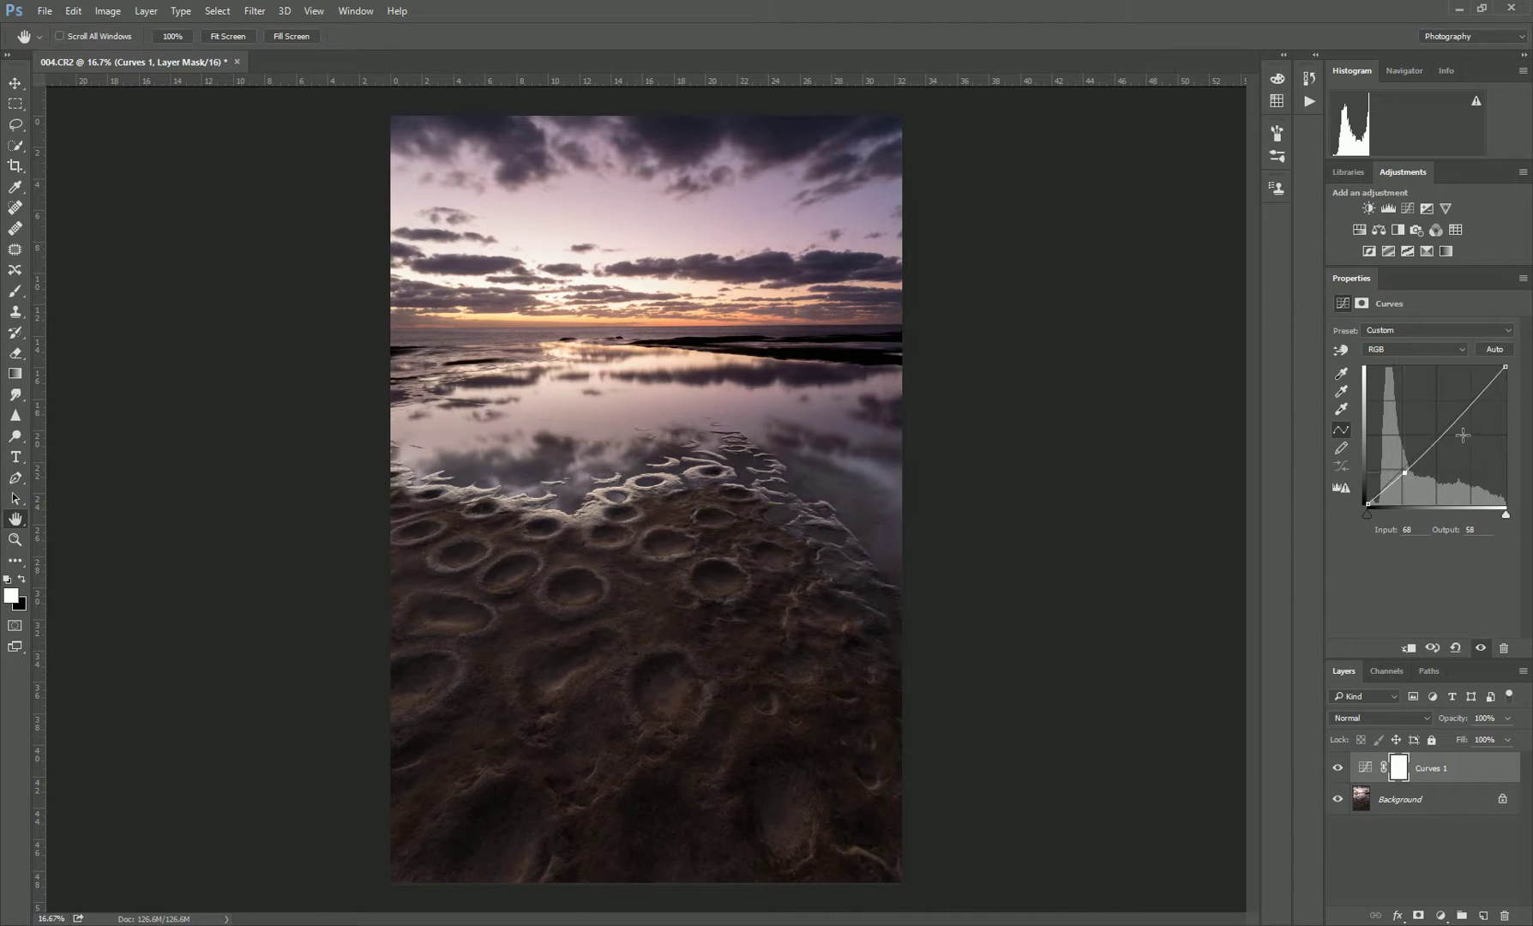
pyautogui.moveTo(1481, 404); pyautogui.dragTo(1480, 397)
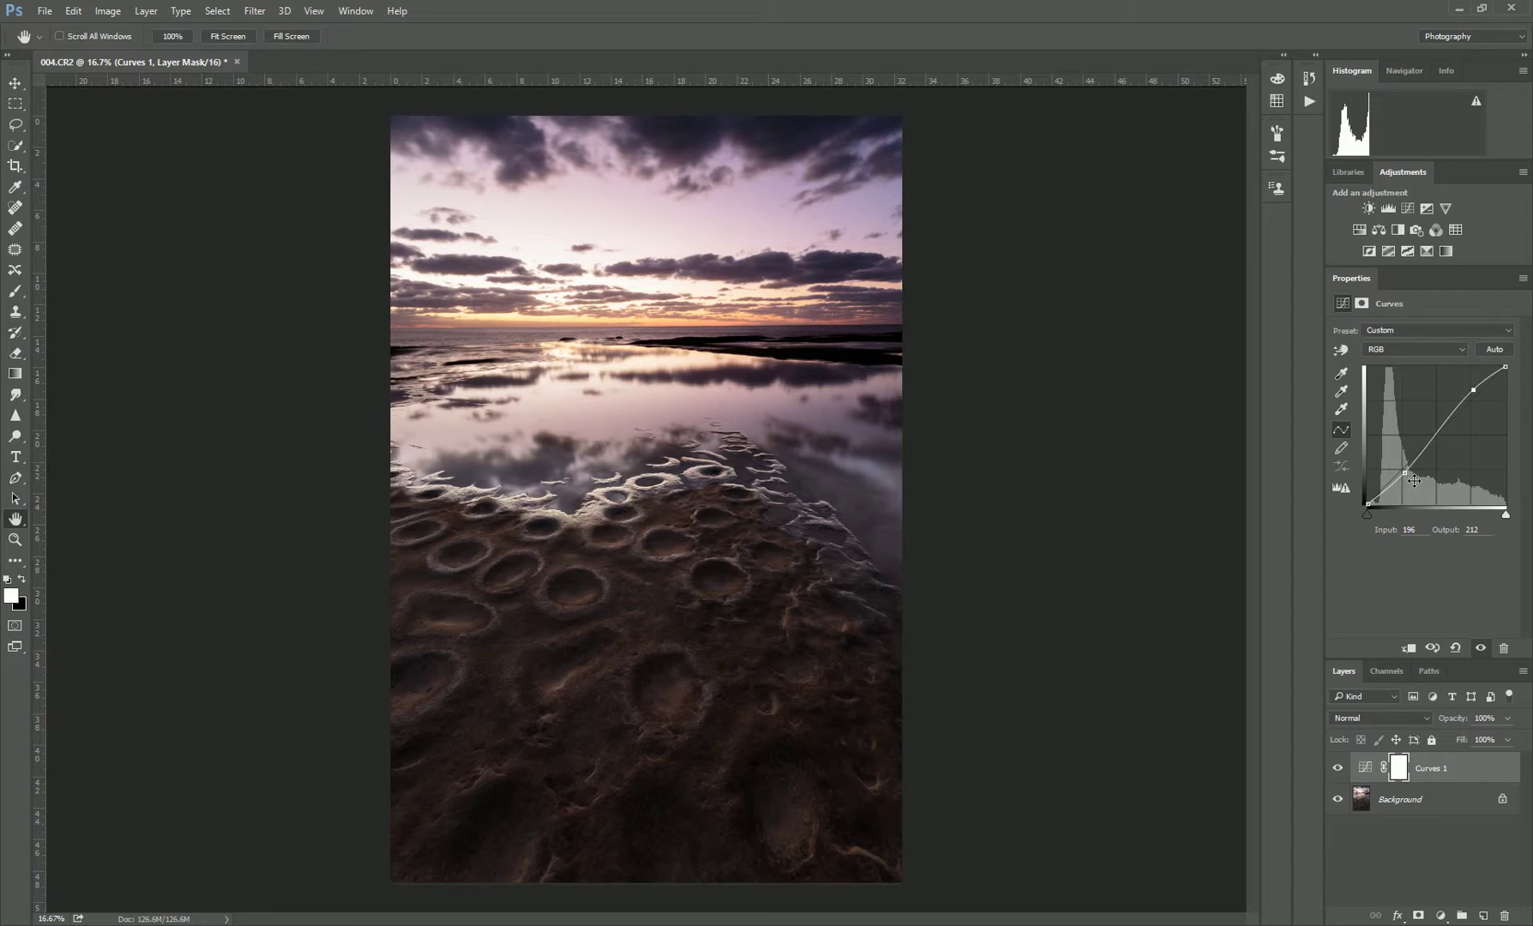
pyautogui.moveTo(1412, 481); pyautogui.dragTo(1411, 483)
# Step: Compare the image with and without the Curves 1 layer, leaving the layer hidden
pyautogui.click(1337, 768)
pyautogui.click(1337, 768)
pyautogui.click(1339, 769)
pyautogui.click(1339, 769)
pyautogui.click(1338, 769)
pyautogui.click(1338, 769)
pyautogui.click(1338, 769)
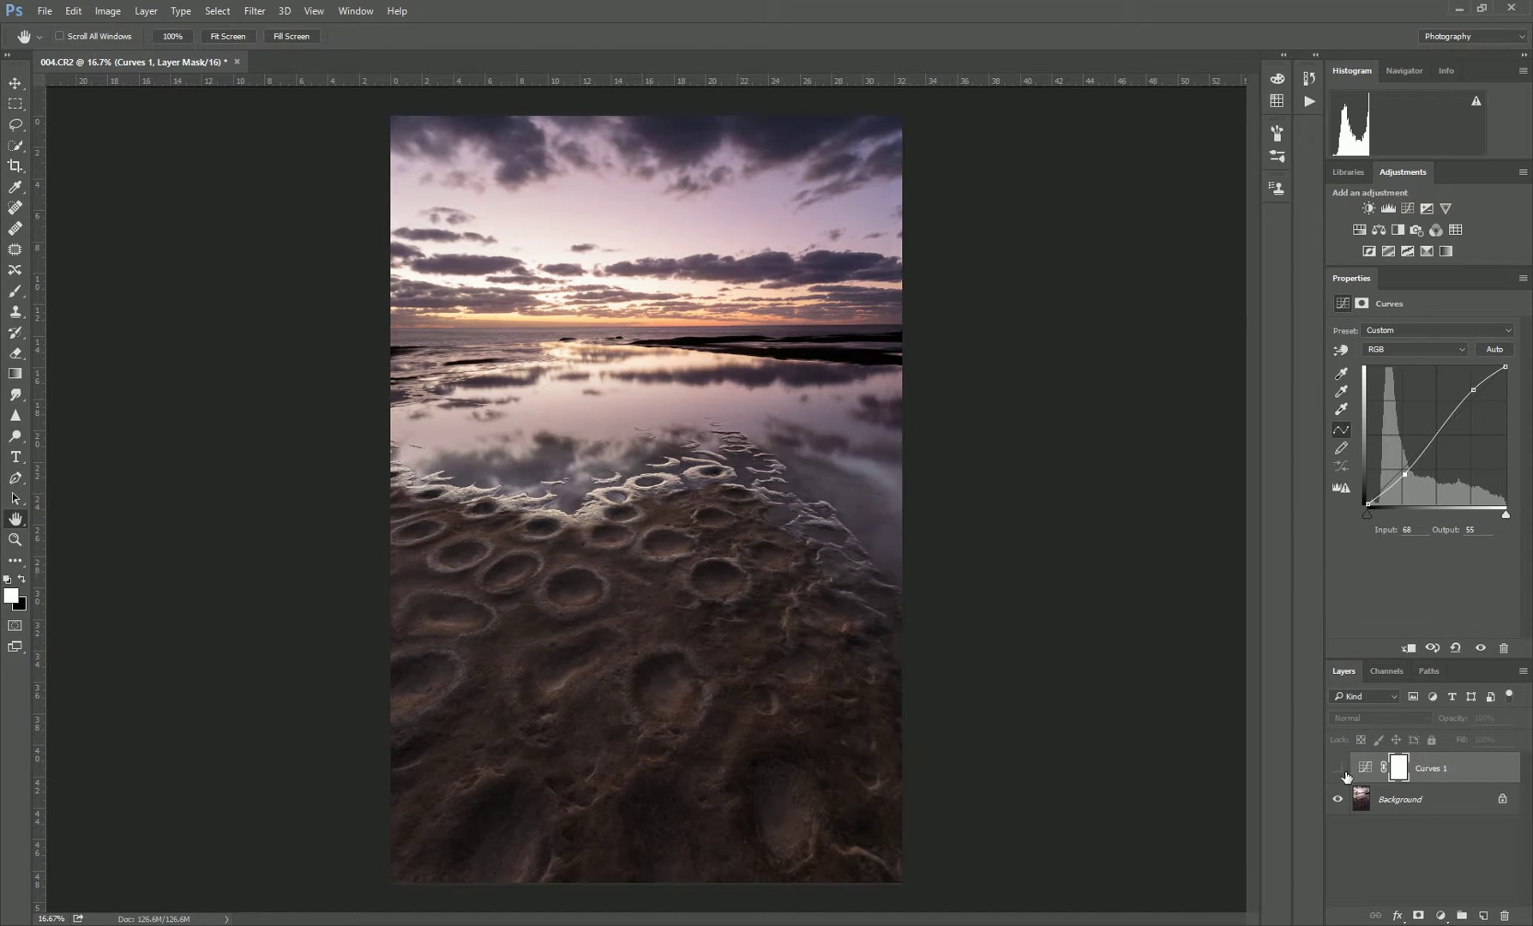
pyautogui.click(1340, 769)
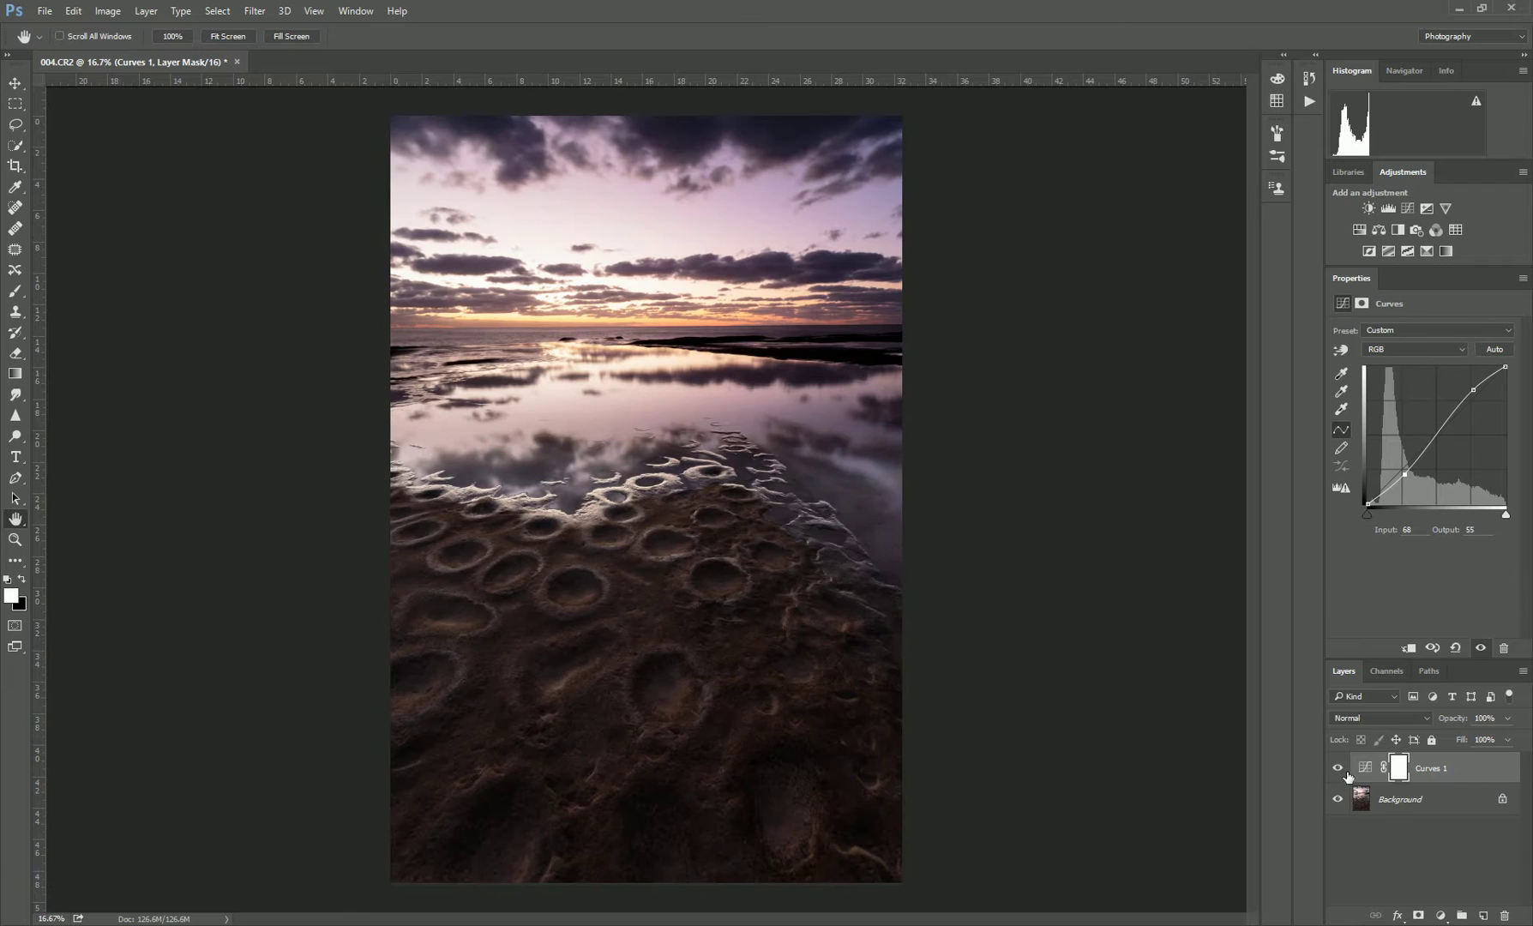
pyautogui.click(1338, 769)
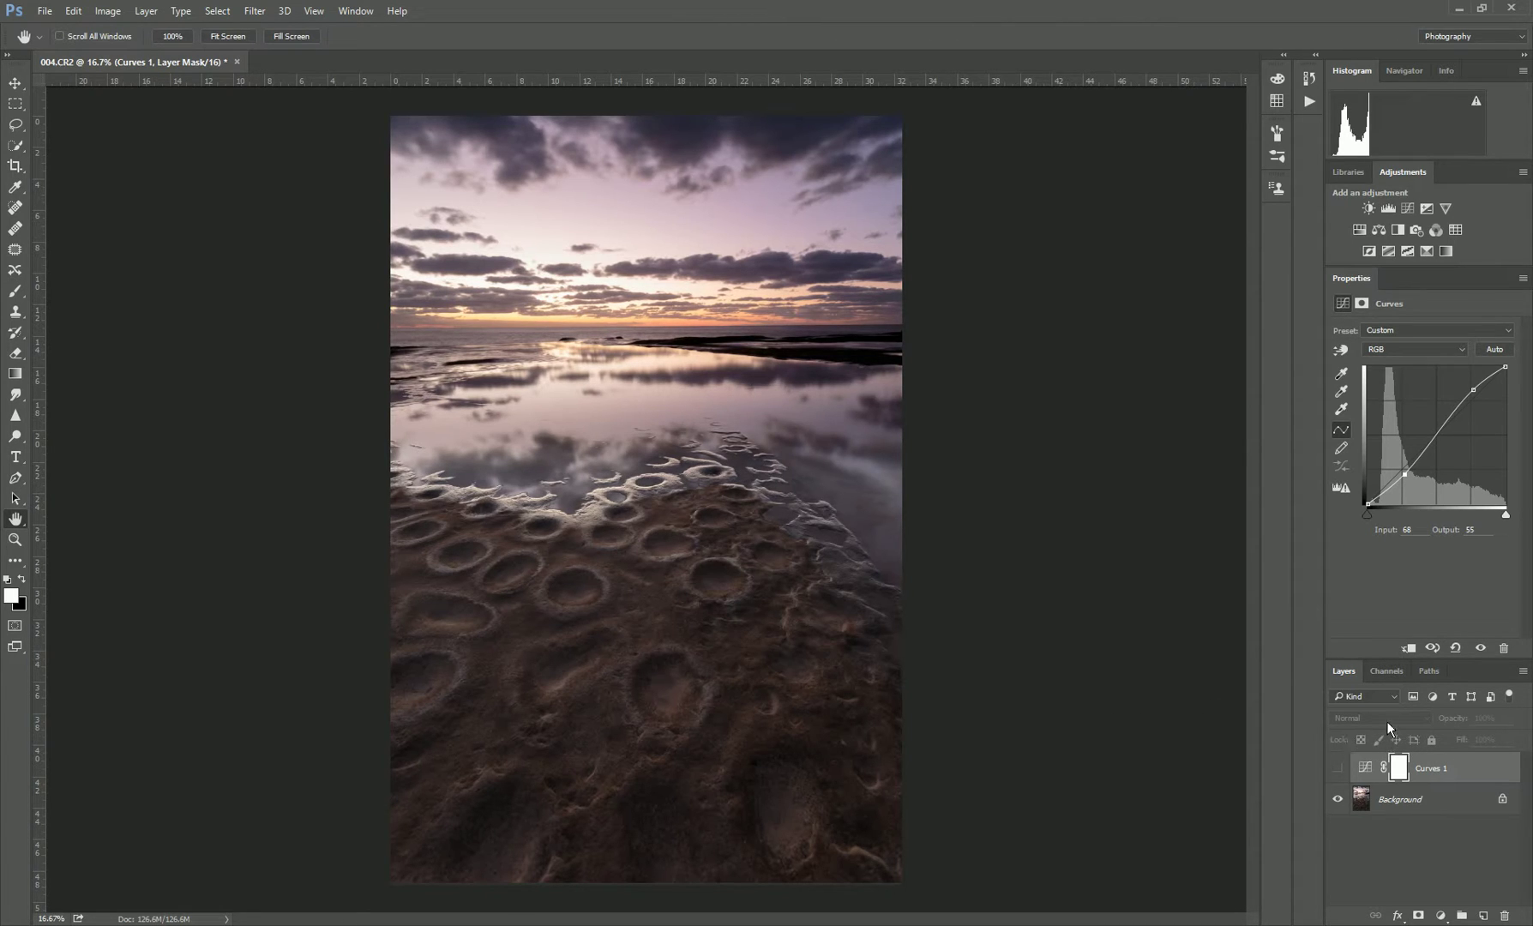
# Step: Load the composite RGB channel's luminosity as a selection and save the selection as an alpha channel
pyautogui.click(1394, 674)
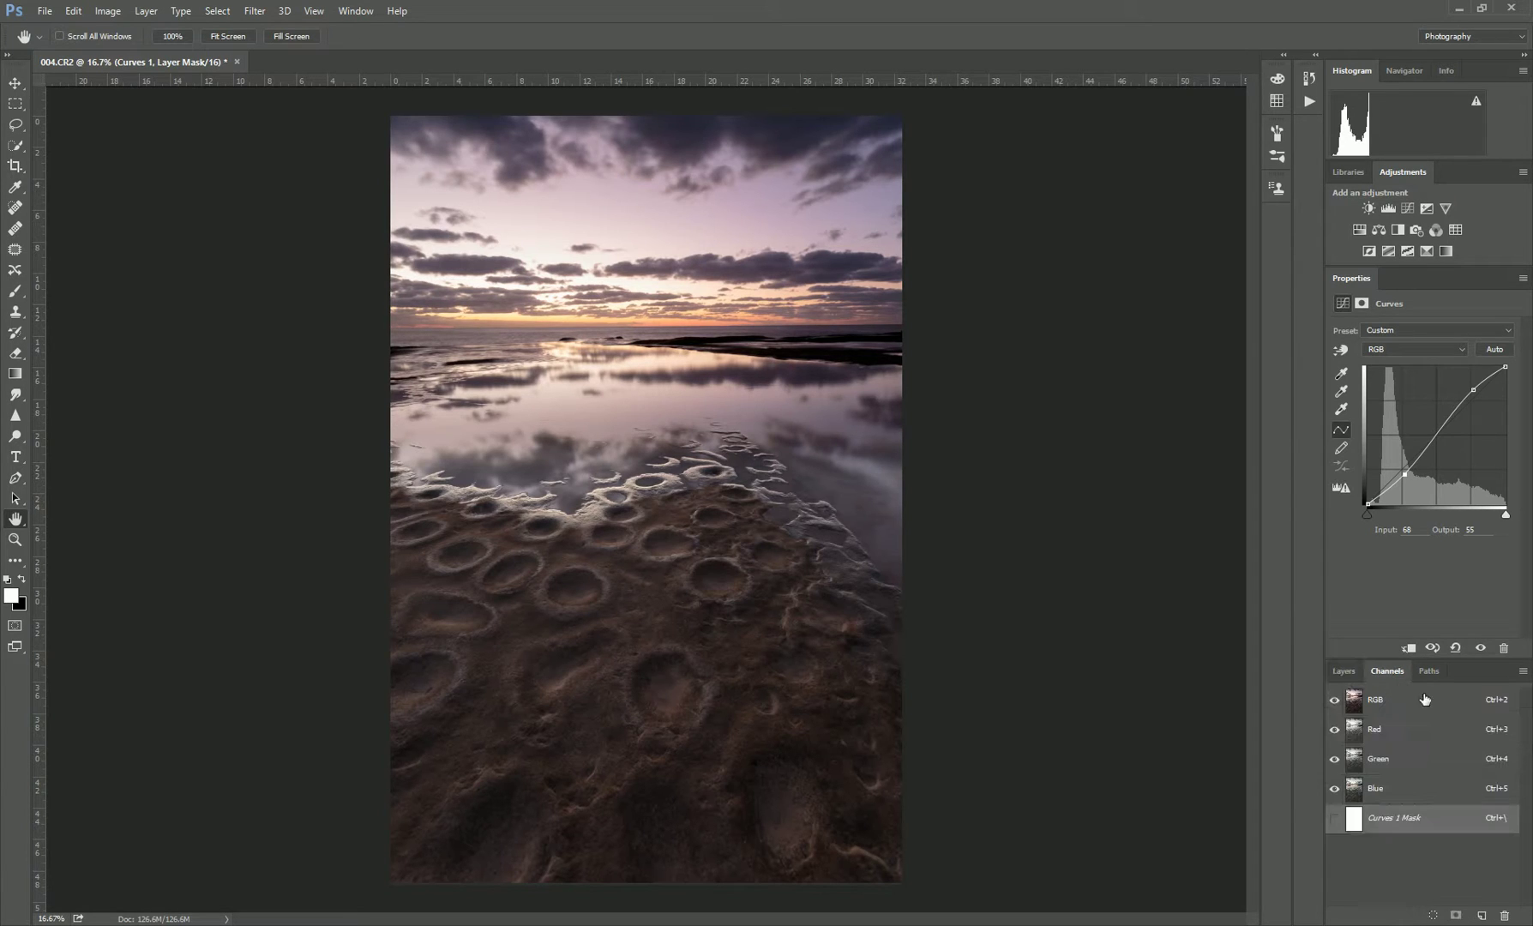
pyautogui.click(1363, 706)
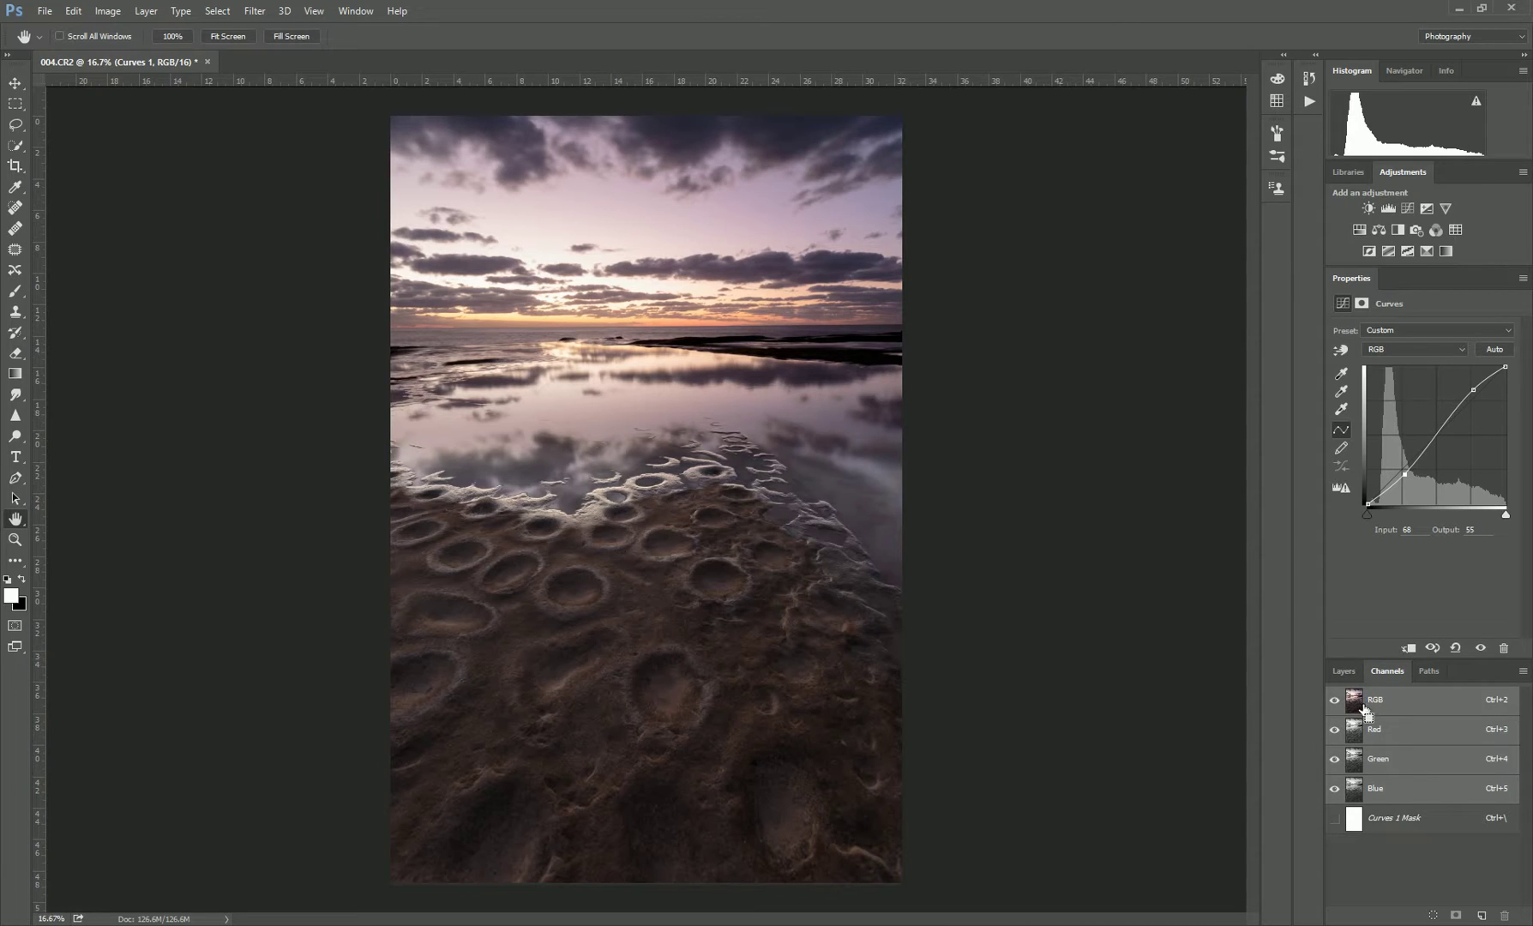
pyautogui.keyDown('ctrl'); pyautogui.click(1363, 708); pyautogui.keyUp('ctrl')
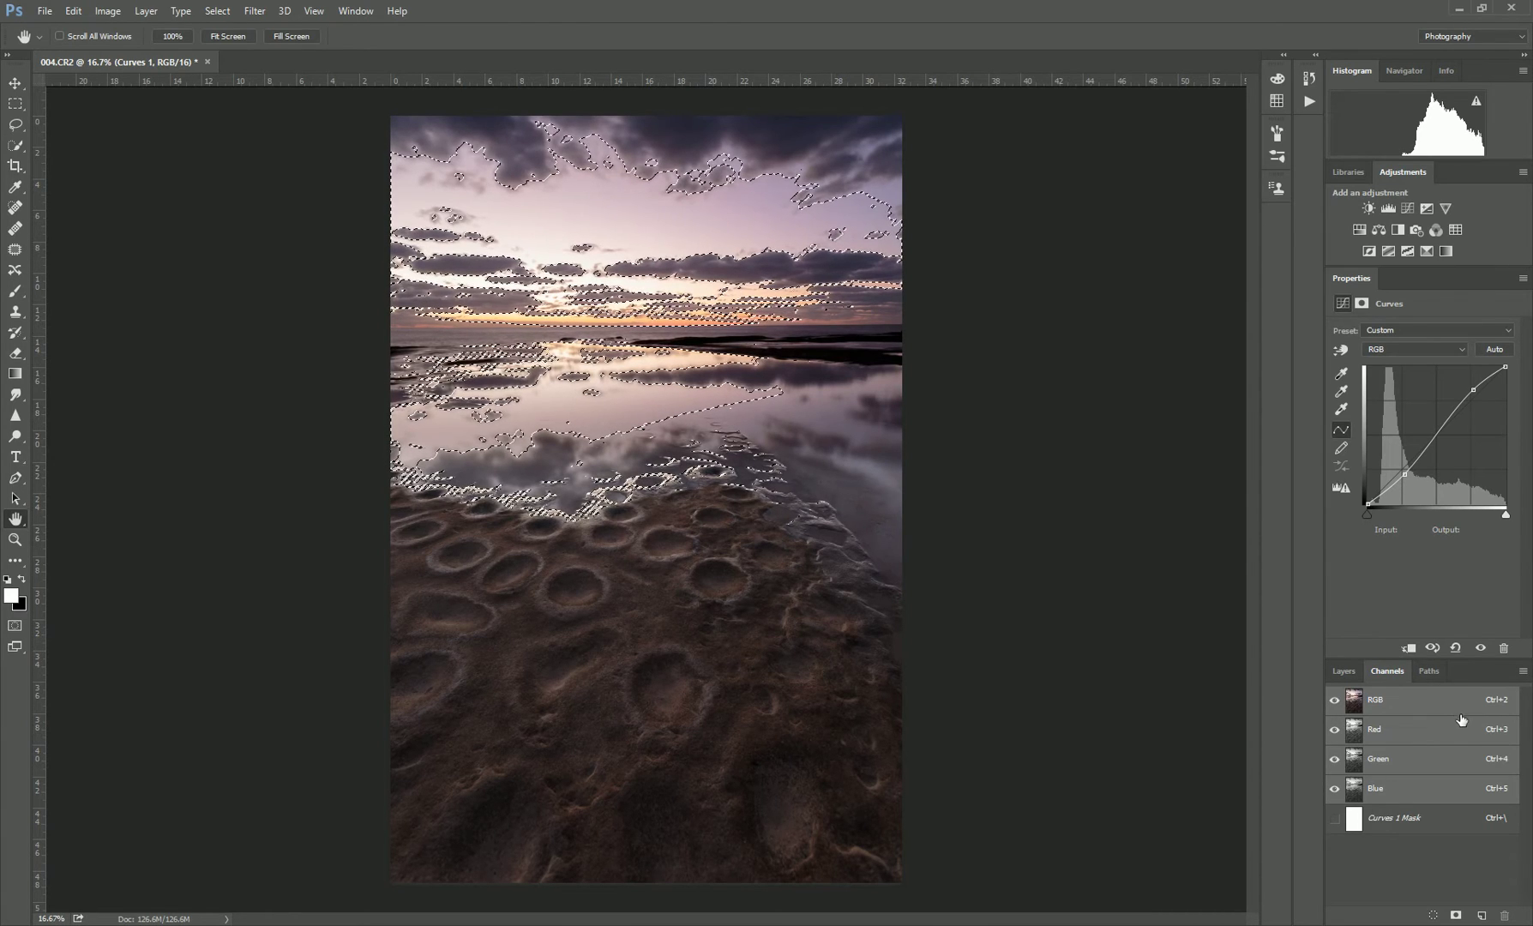
pyautogui.click(1460, 916)
pyautogui.click(1460, 916)
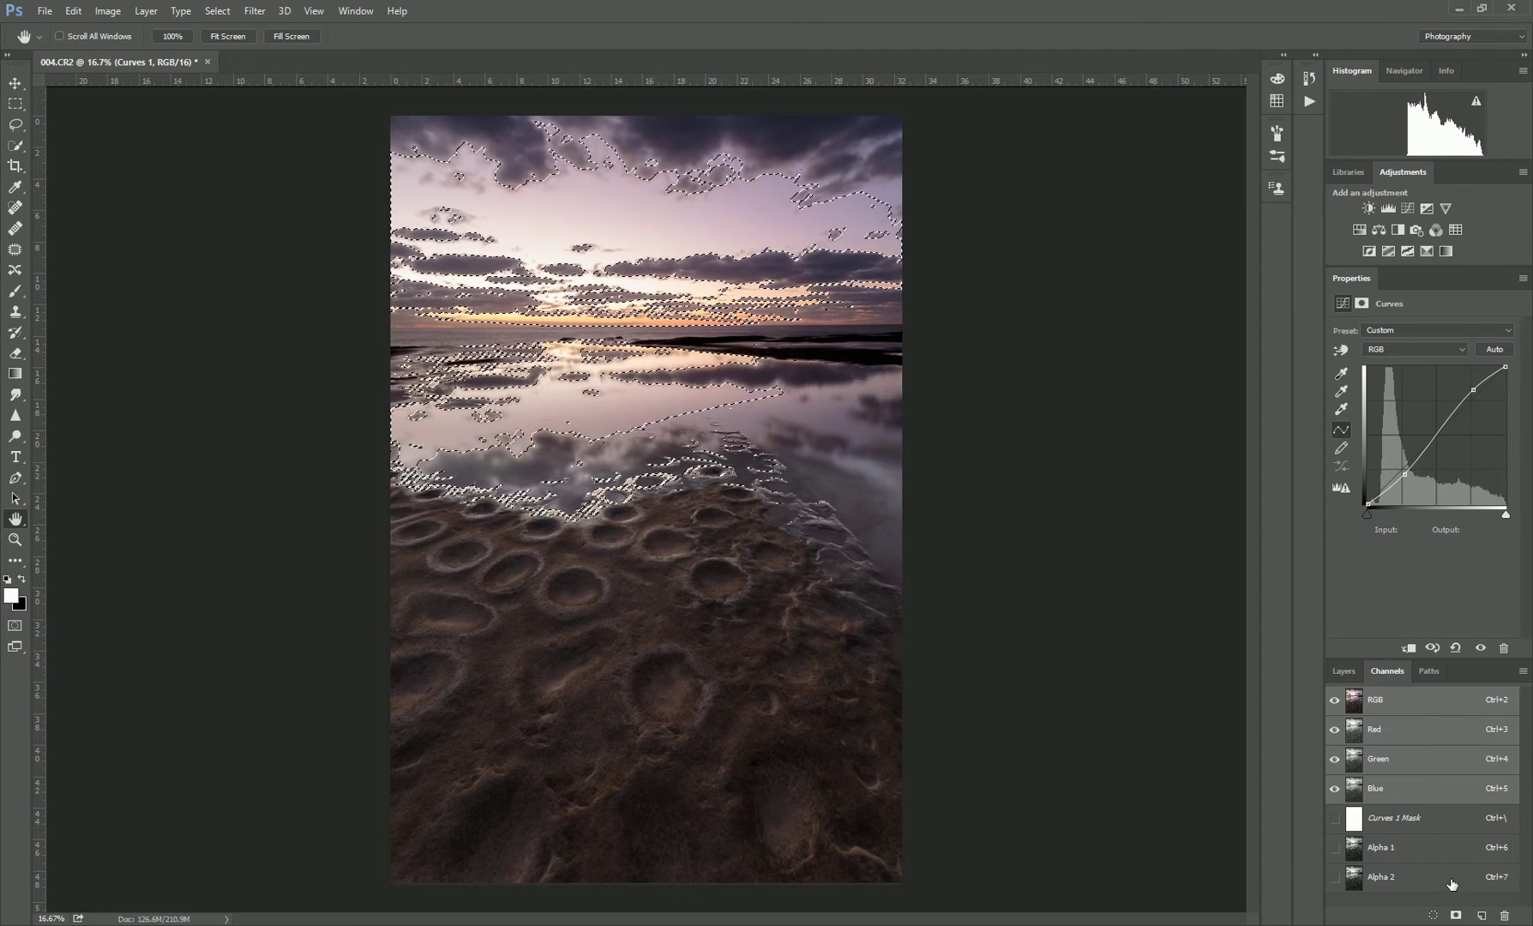
# Step: Delete the duplicate Alpha 2 channel and view Alpha 1 with the selection cleared
pyautogui.rightClick(1452, 890)
pyautogui.click(1420, 911)
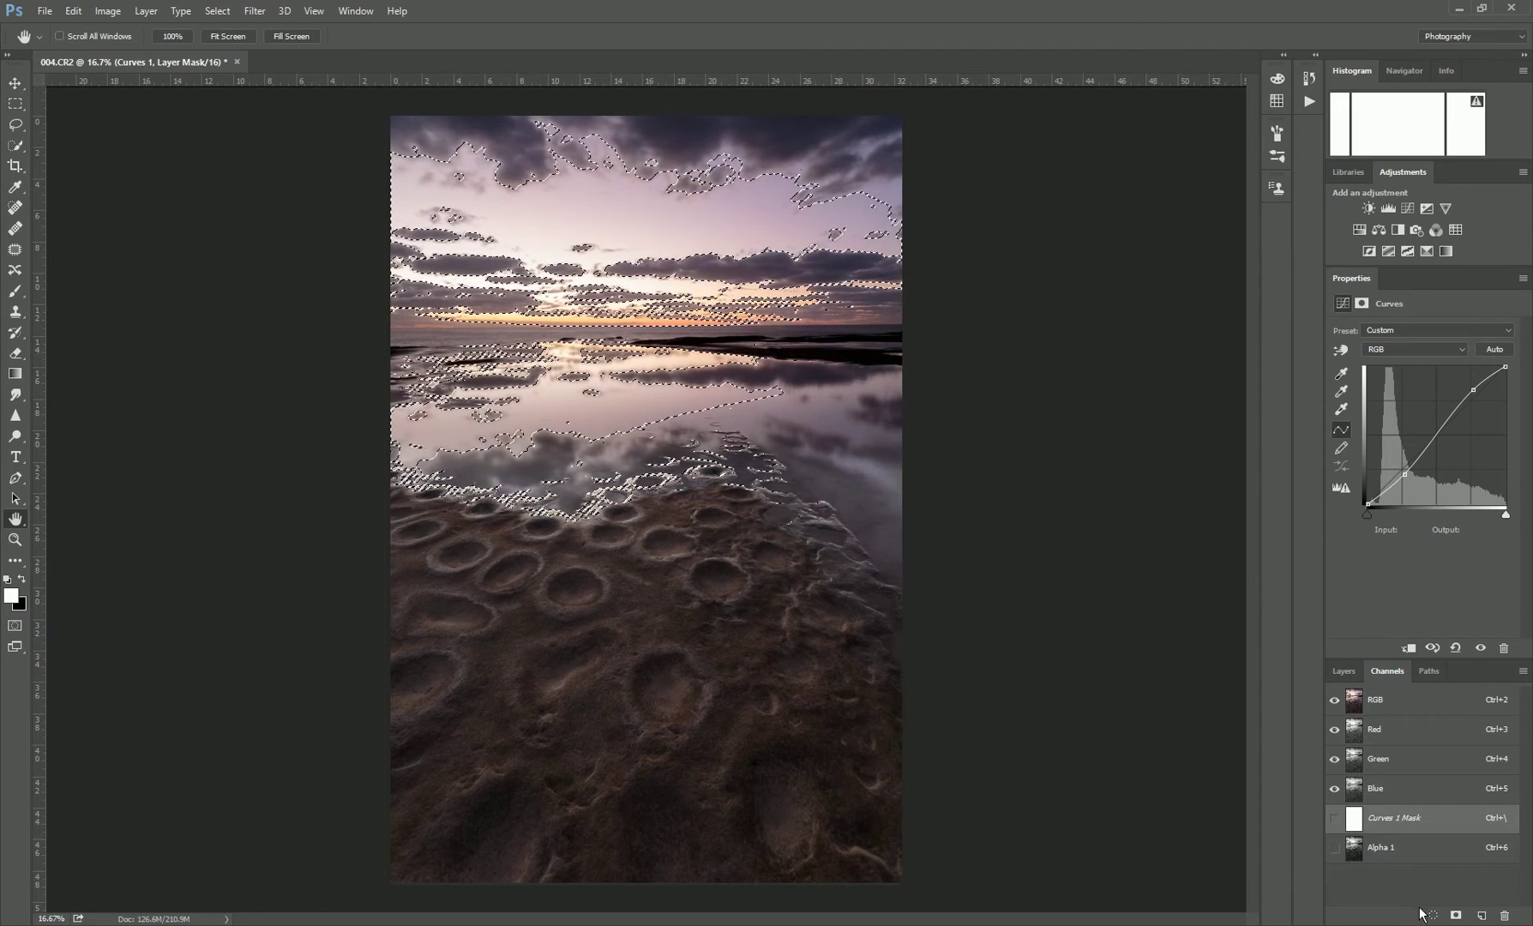
pyautogui.click(1431, 857)
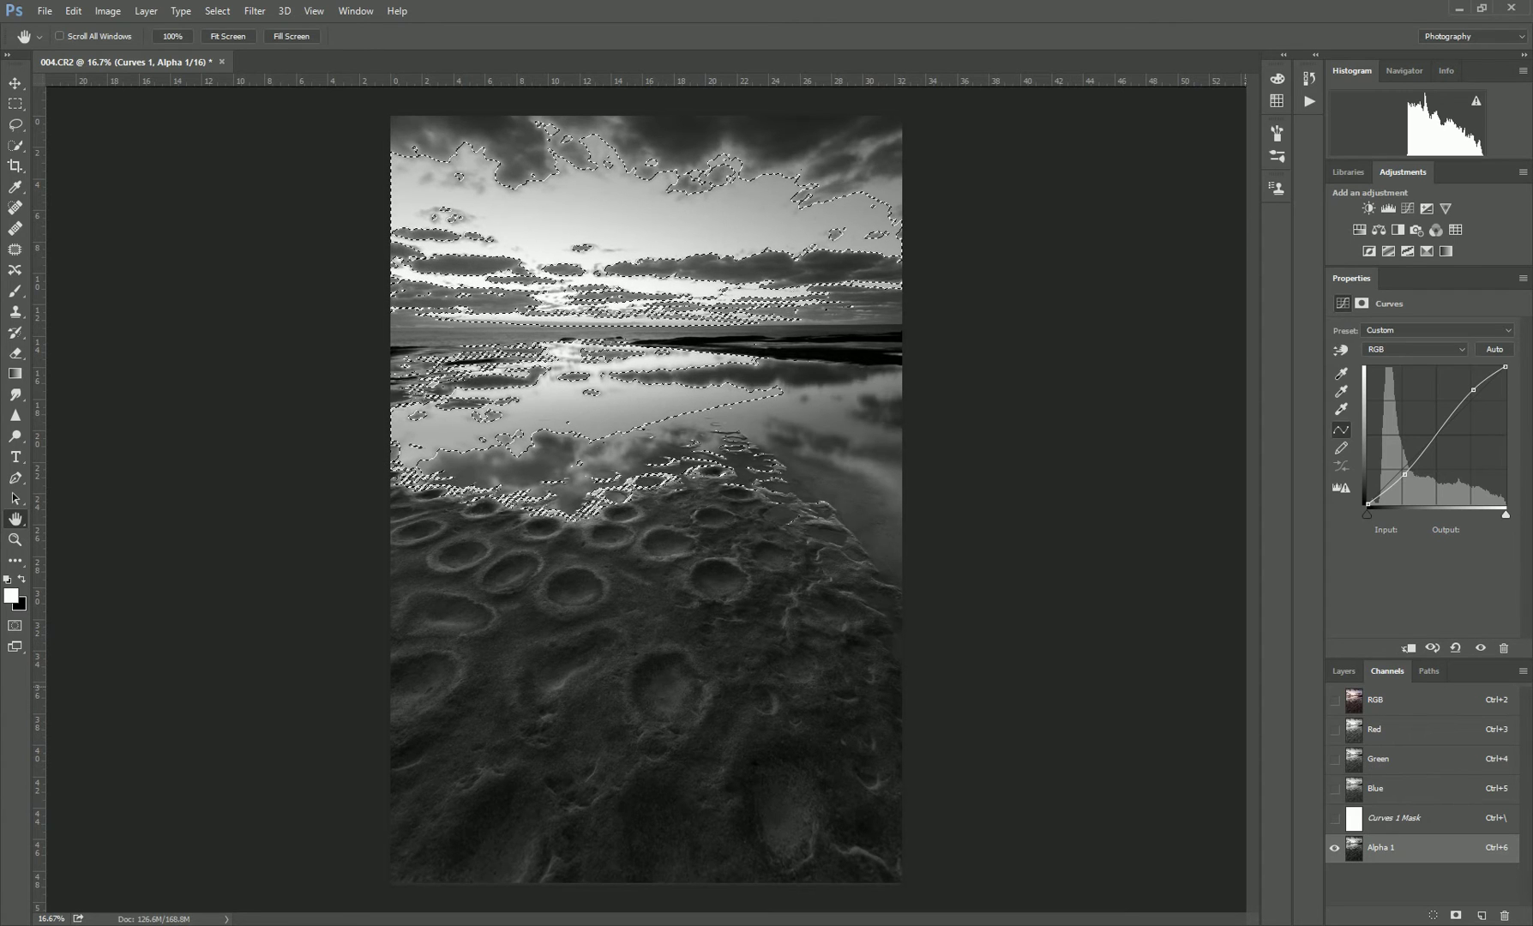
pyautogui.hotkey('ctrl', 'd')
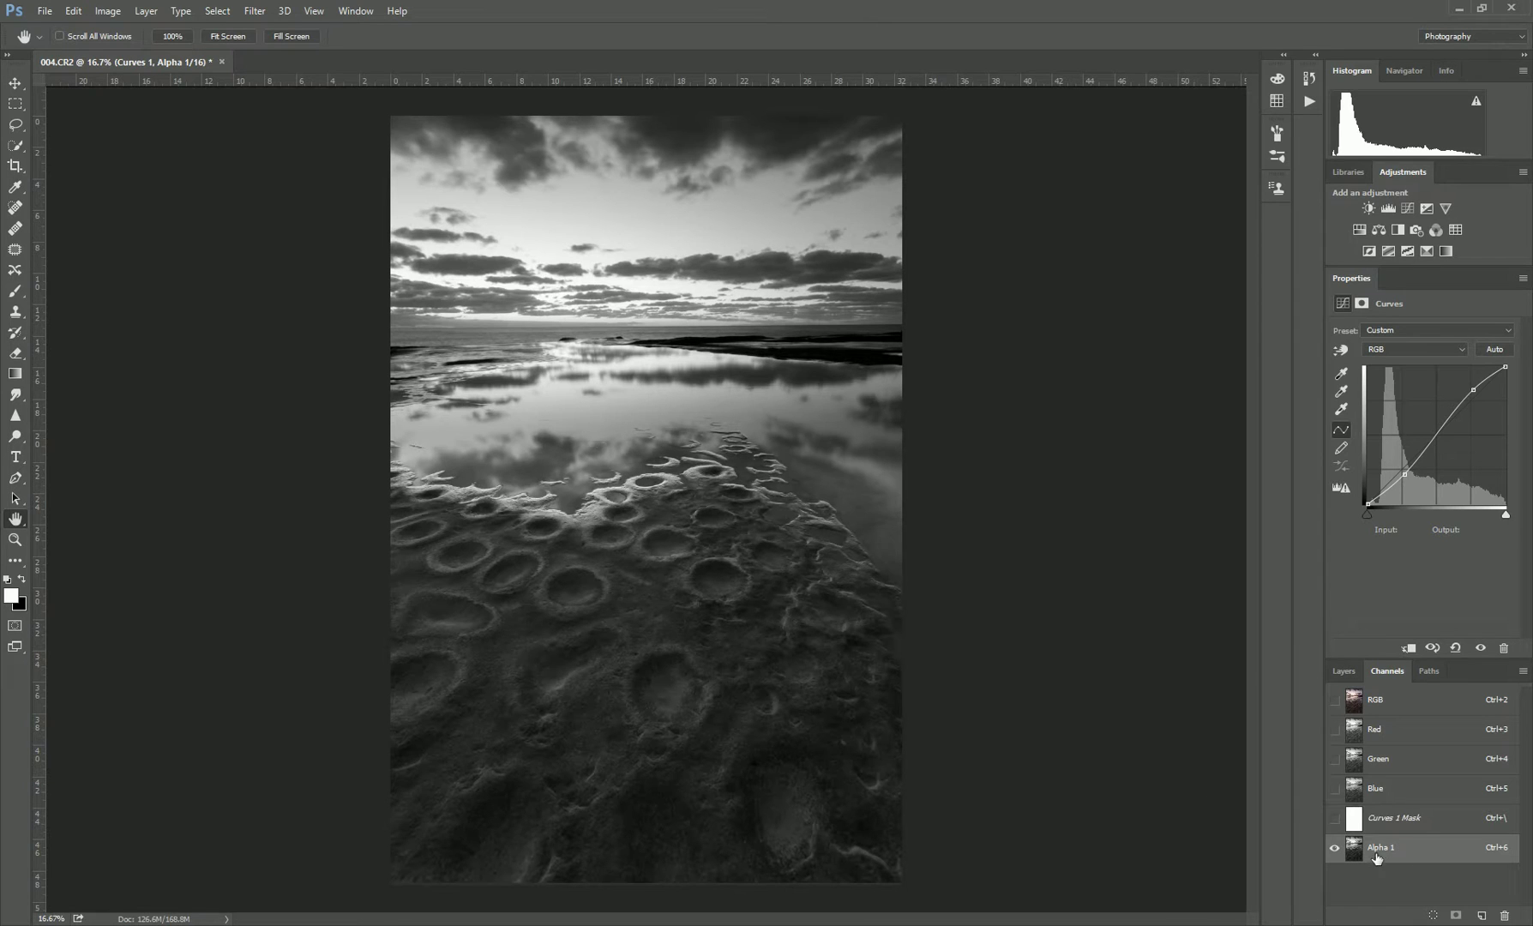
# Step: Load the composite RGB channel as a selection again, save it as a second alpha channel and deselect
pyautogui.click(1363, 705)
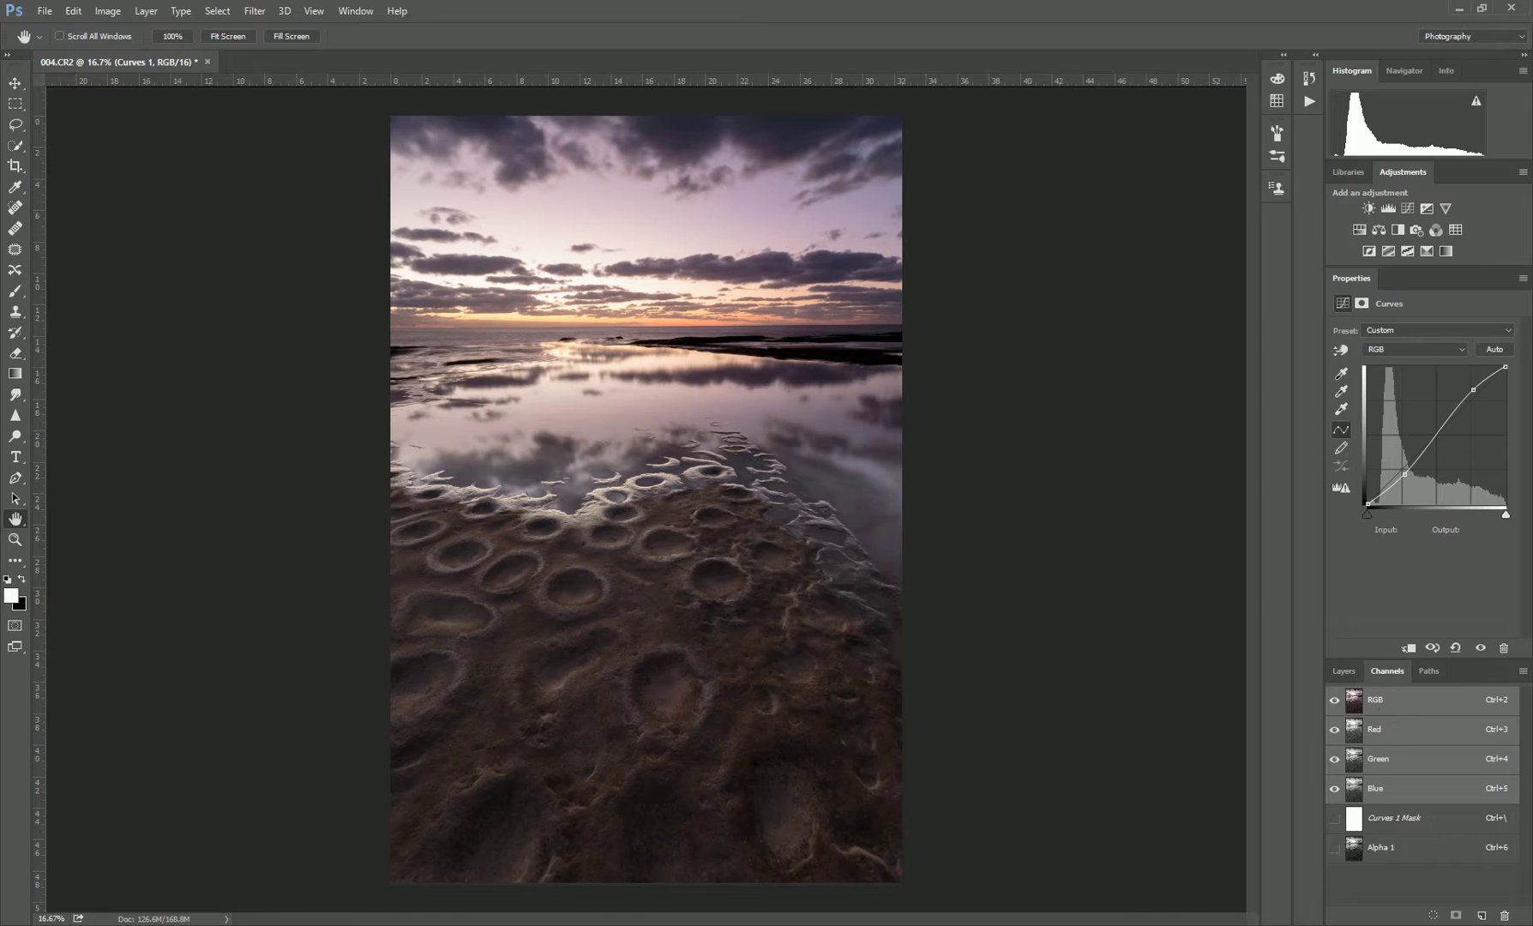
pyautogui.keyDown('ctrl'); pyautogui.click(1363, 704); pyautogui.keyUp('ctrl')
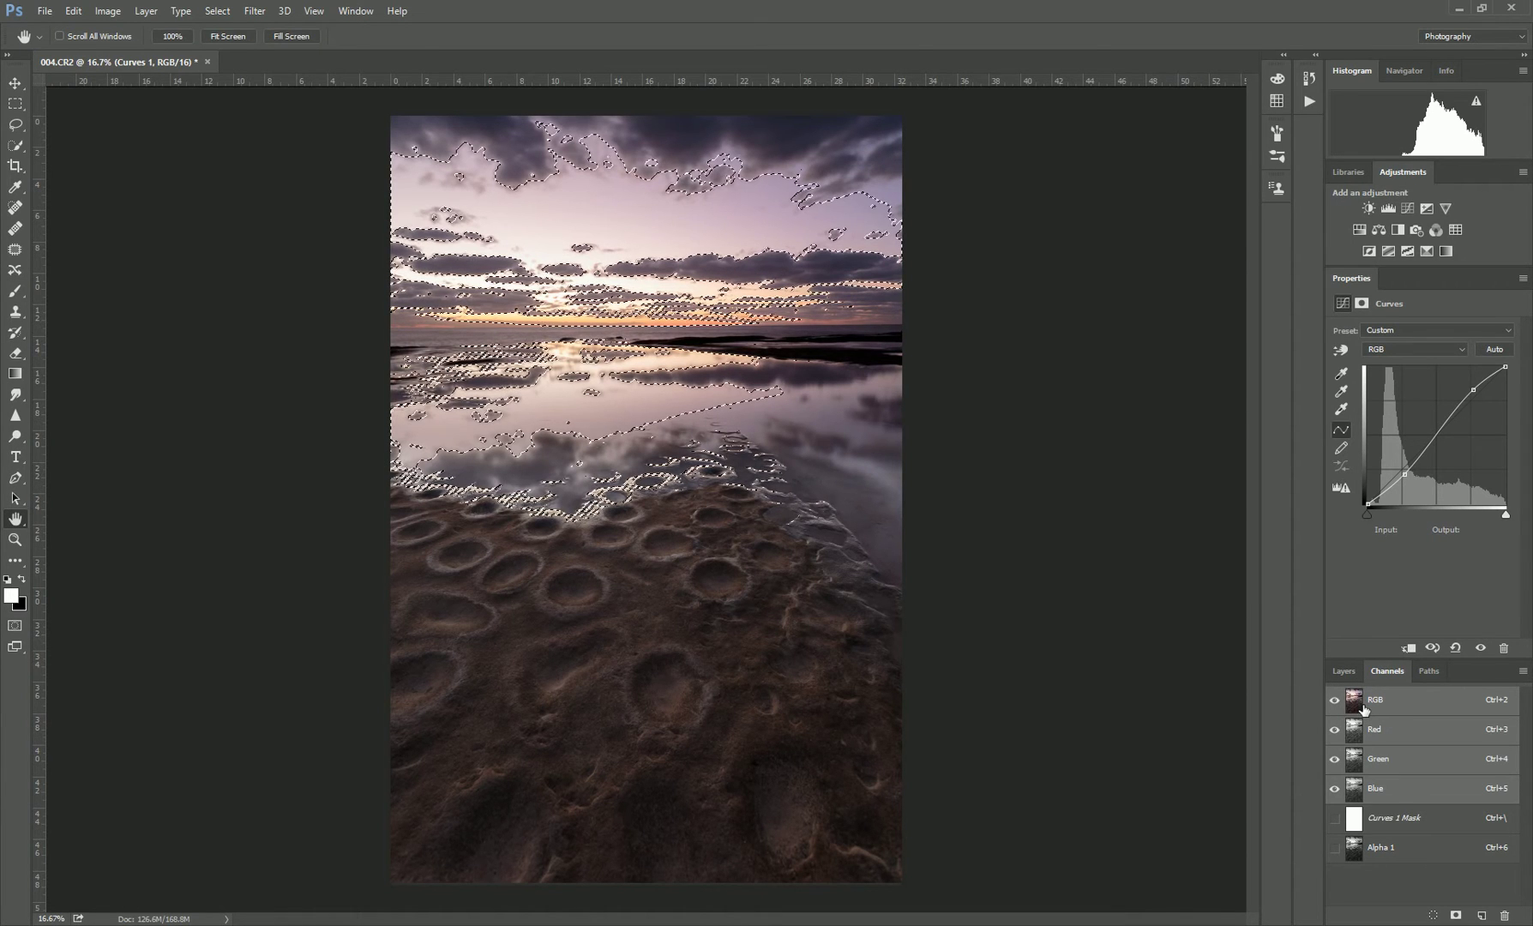
pyautogui.click(1455, 914)
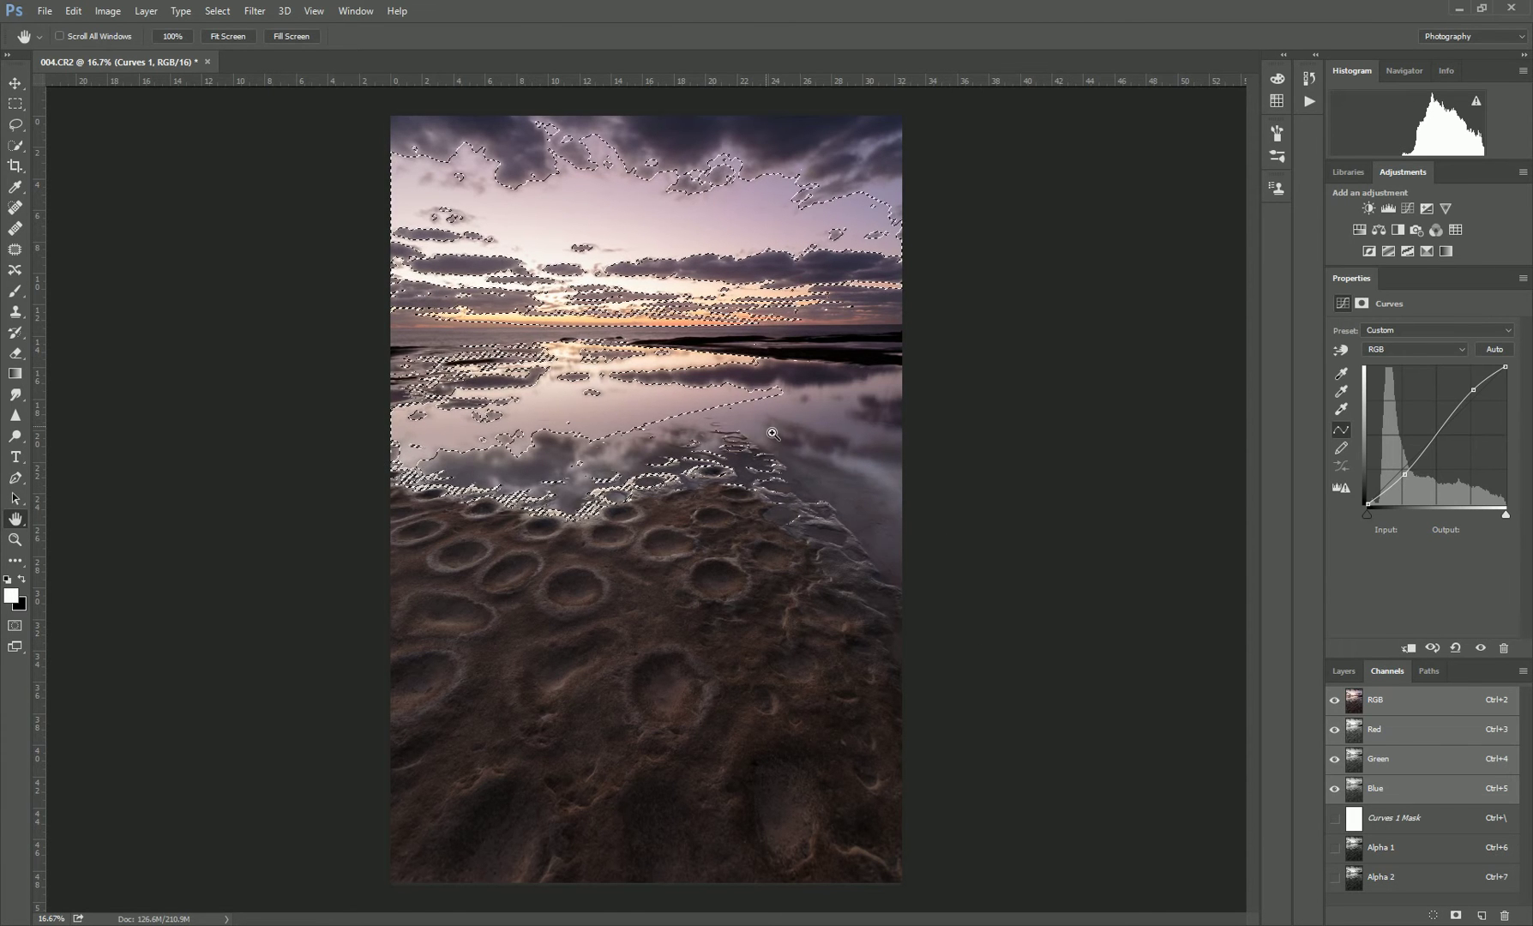
pyautogui.hotkey('ctrl', 'd')
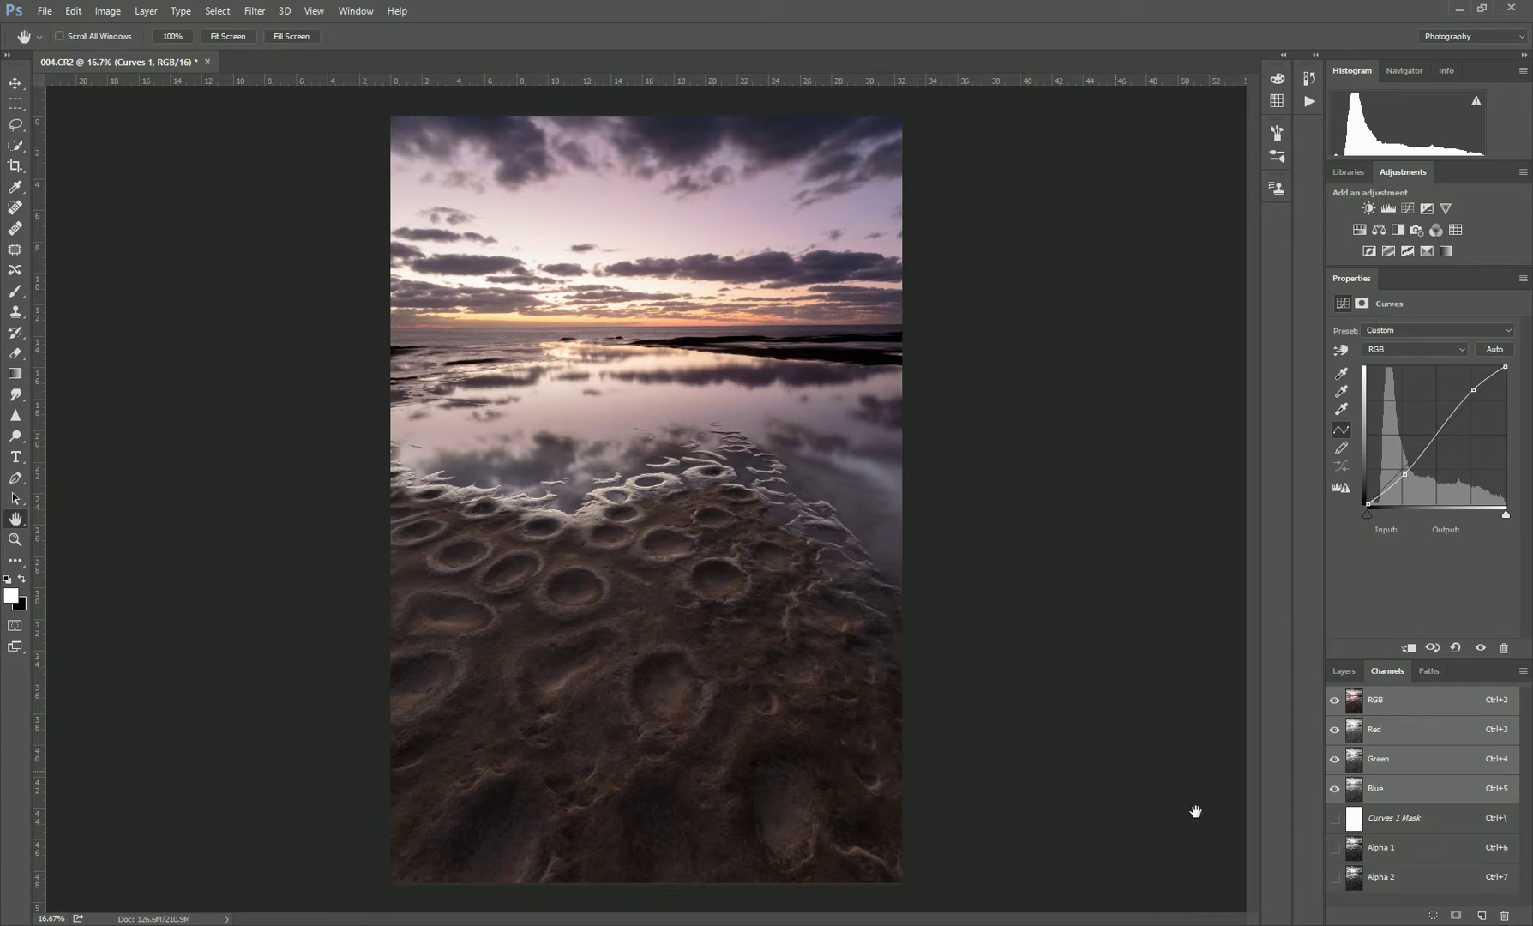
# Step: Invert the Alpha 2 channel into a darks mask and compare it with Alpha 1
pyautogui.click(1388, 877)
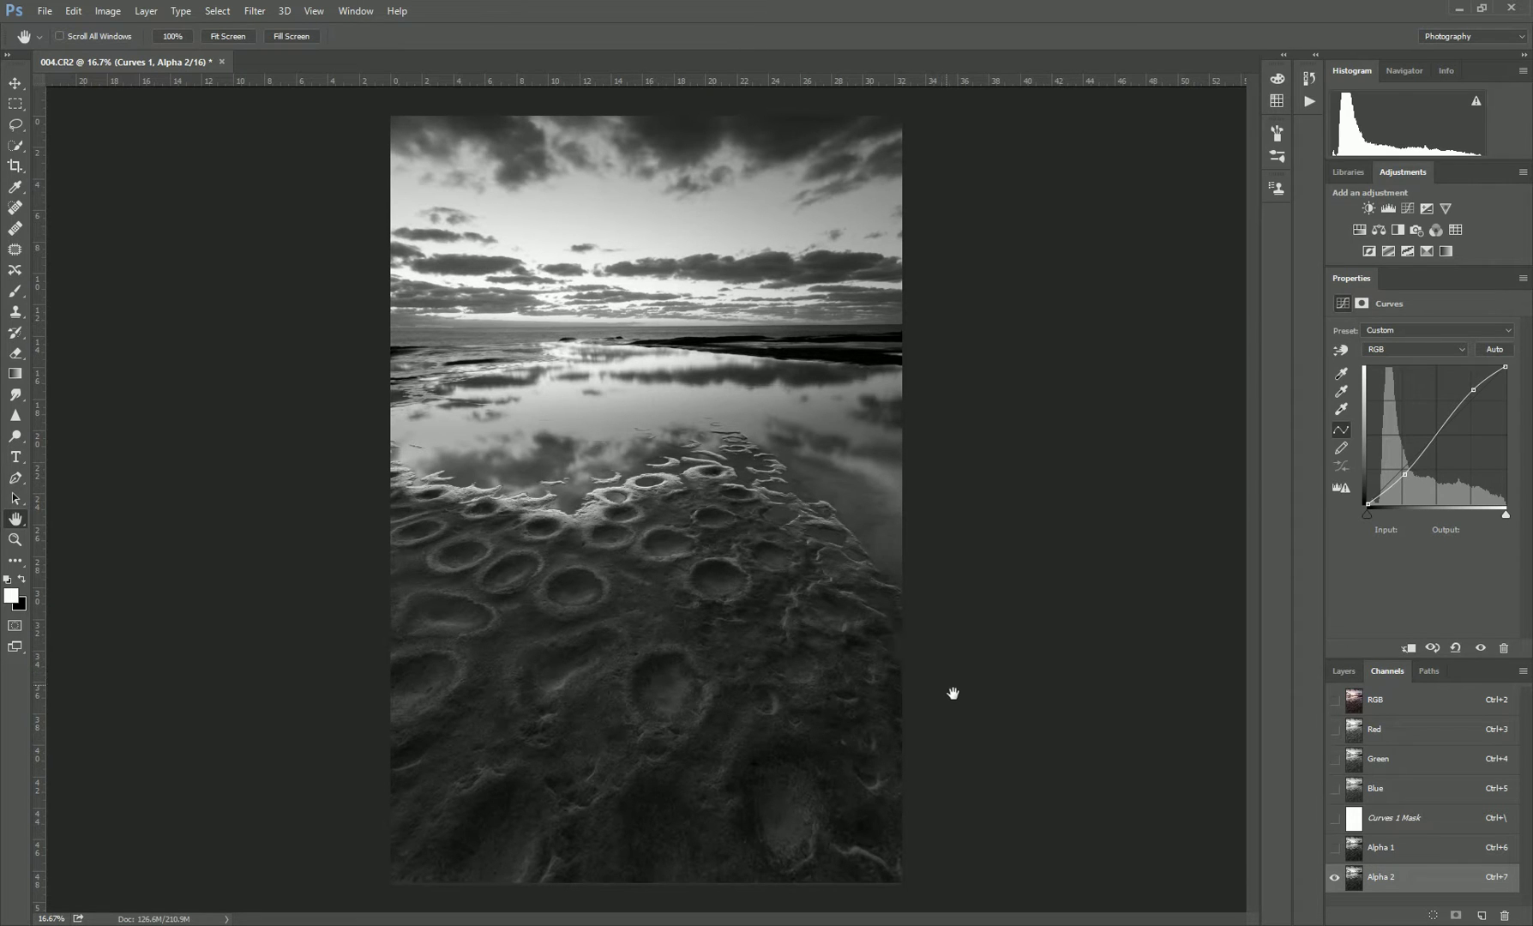
pyautogui.click(155, 15)
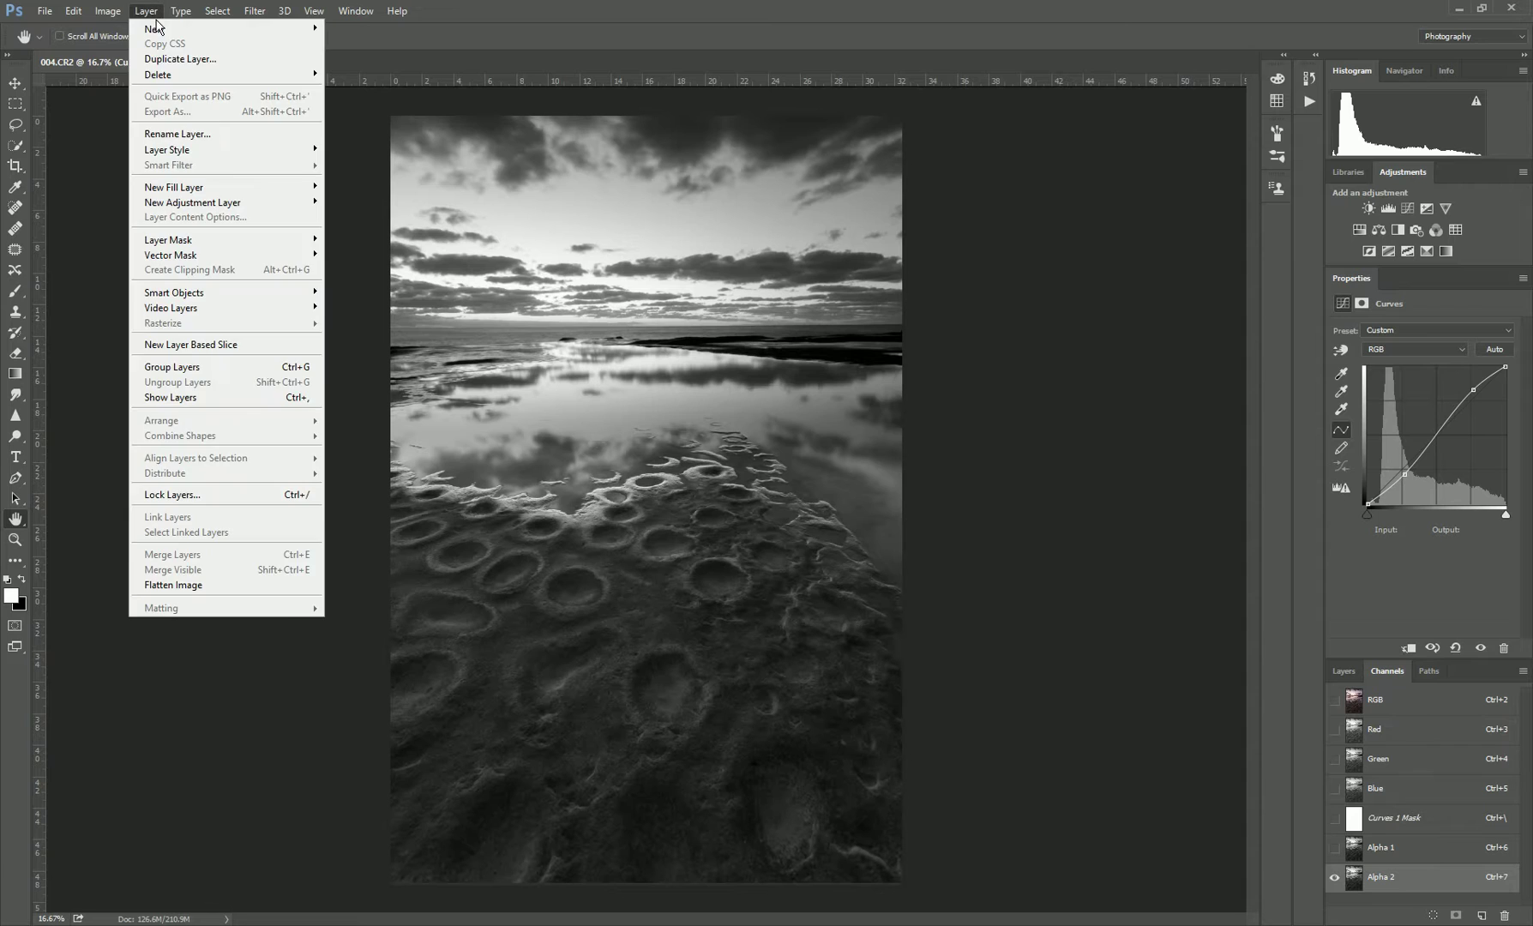
pyautogui.moveTo(110, 12)
pyautogui.moveTo(129, 40)
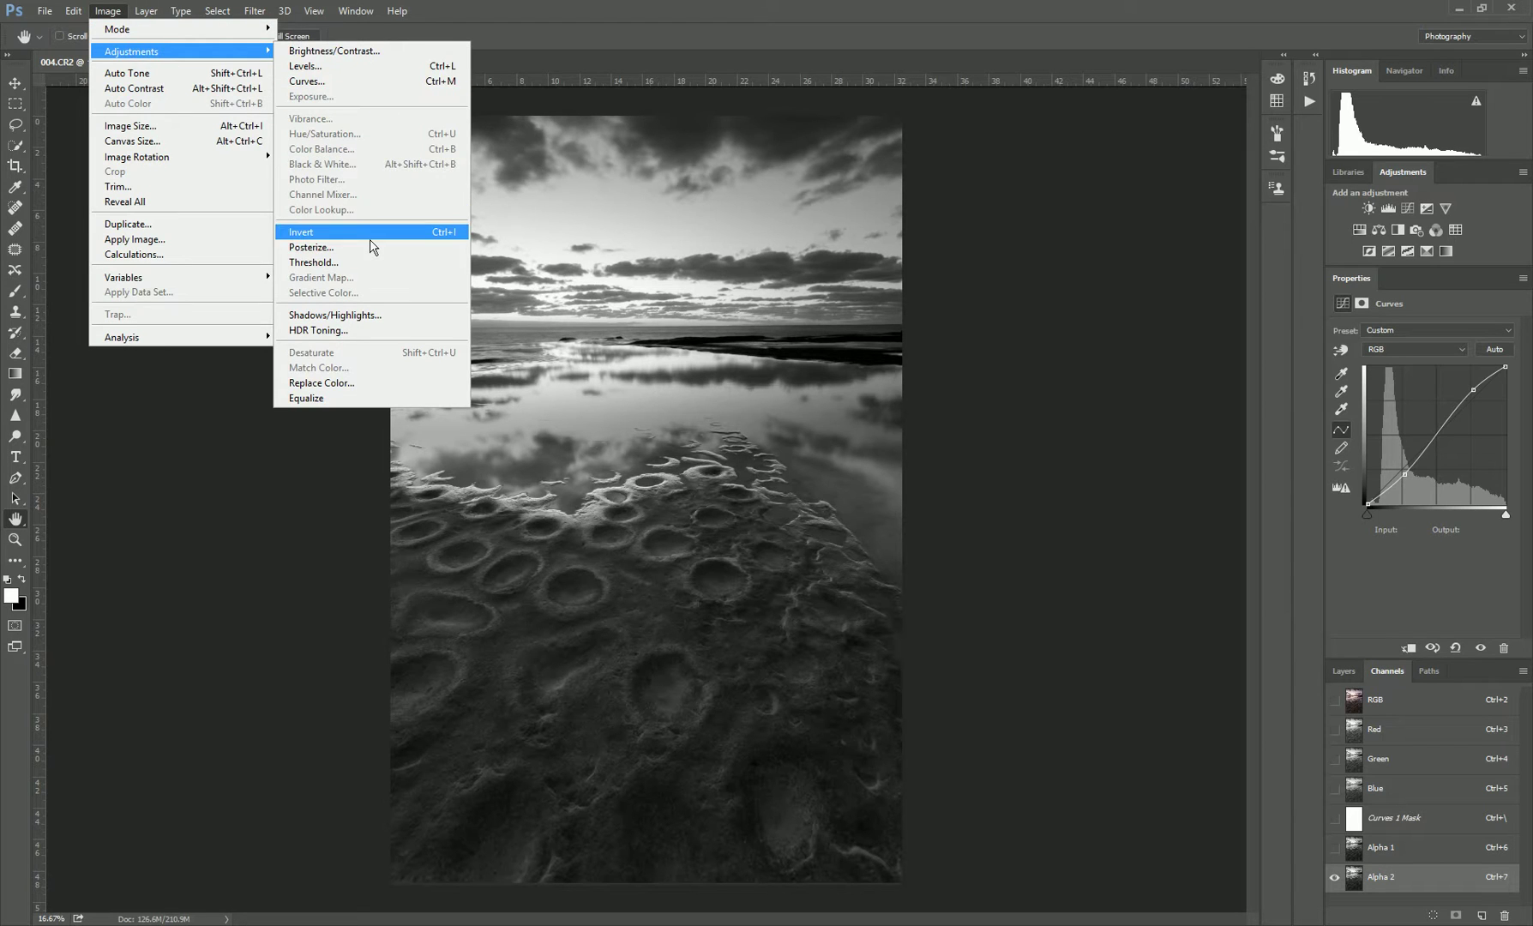
pyautogui.click(371, 232)
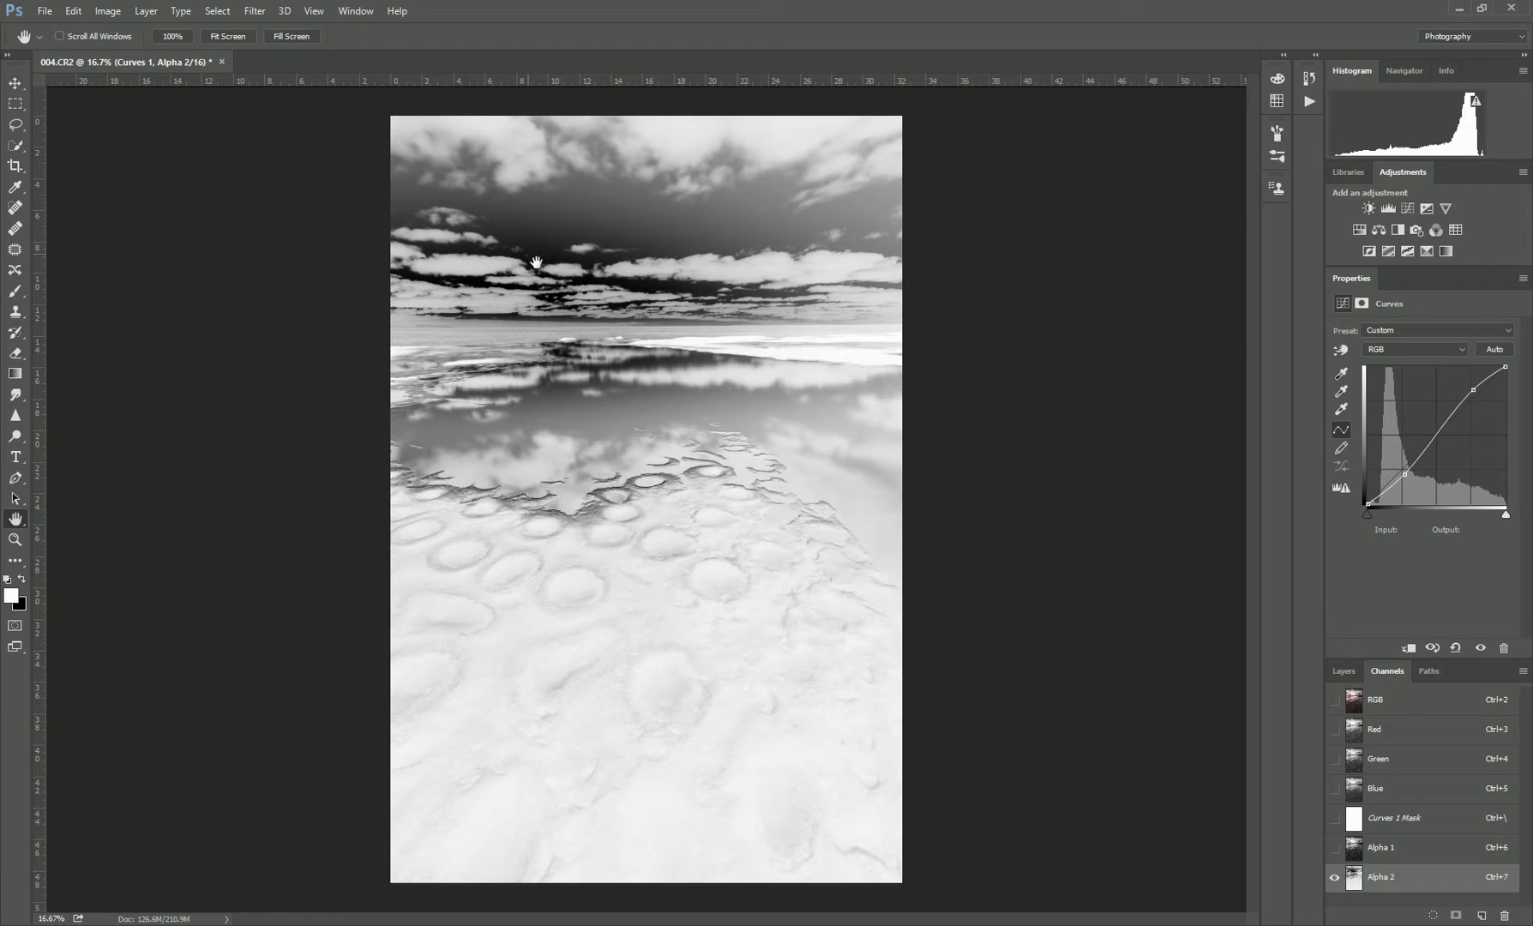
pyautogui.click(1365, 849)
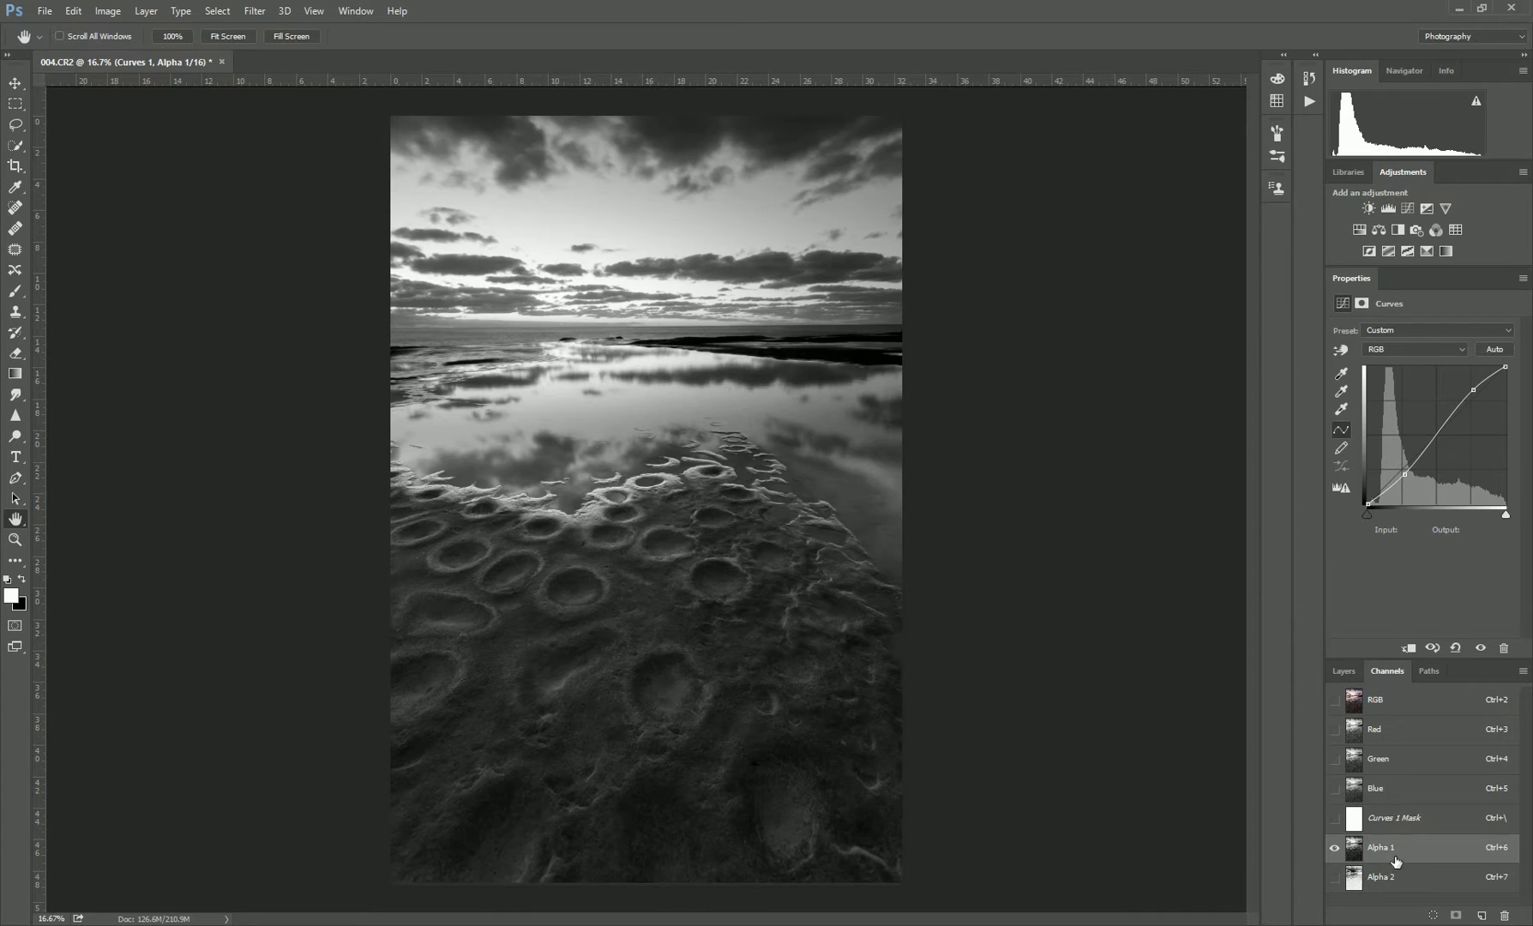
pyautogui.click(1365, 879)
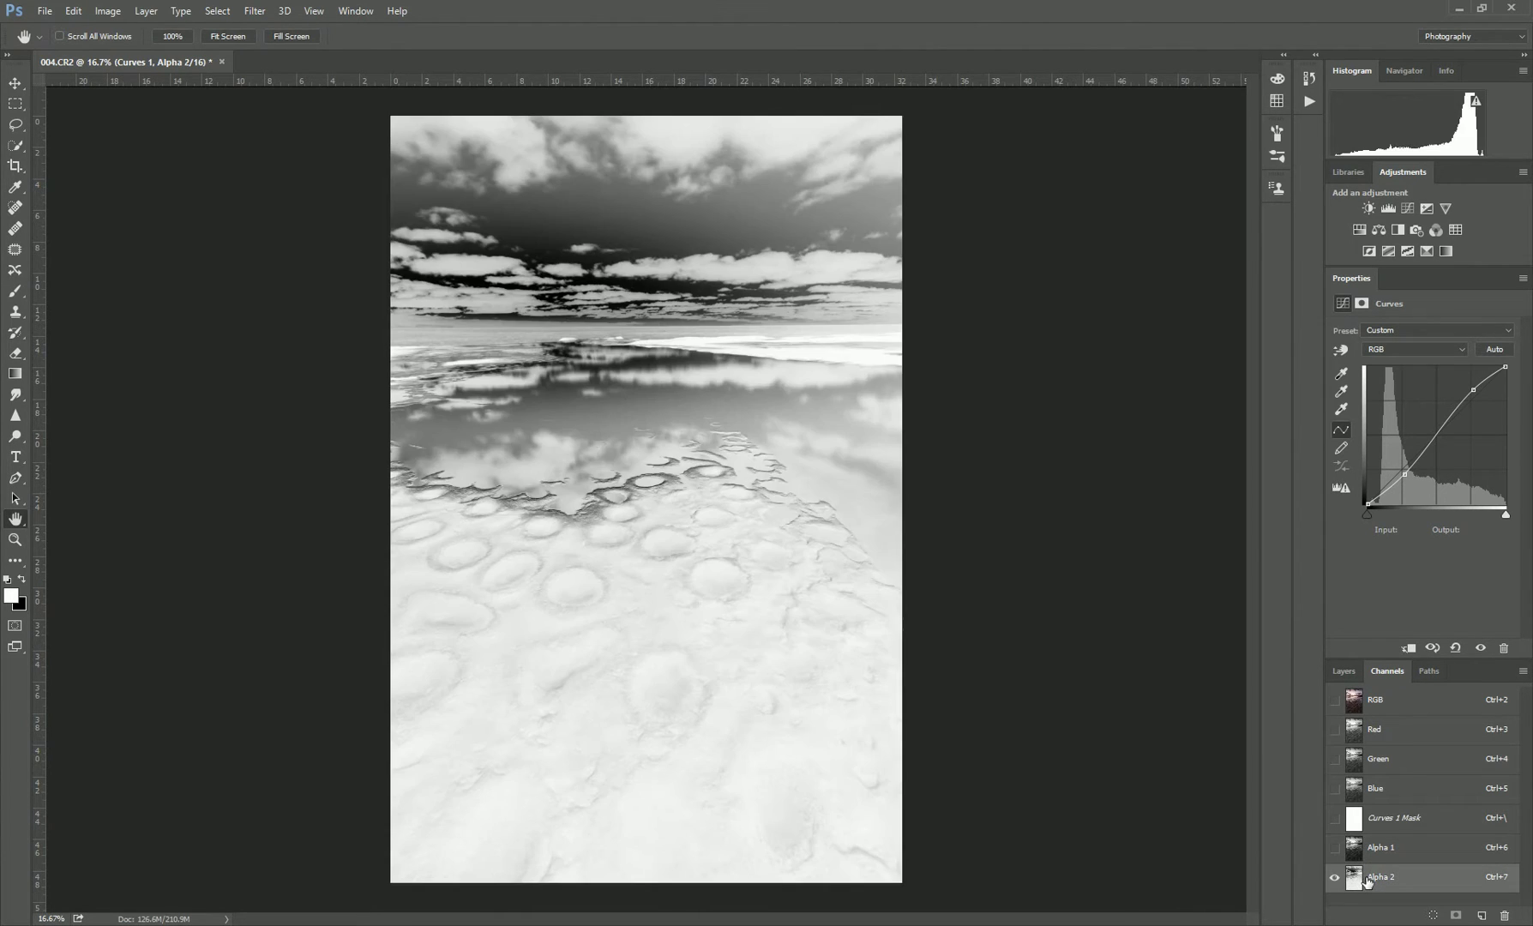
pyautogui.click(1372, 849)
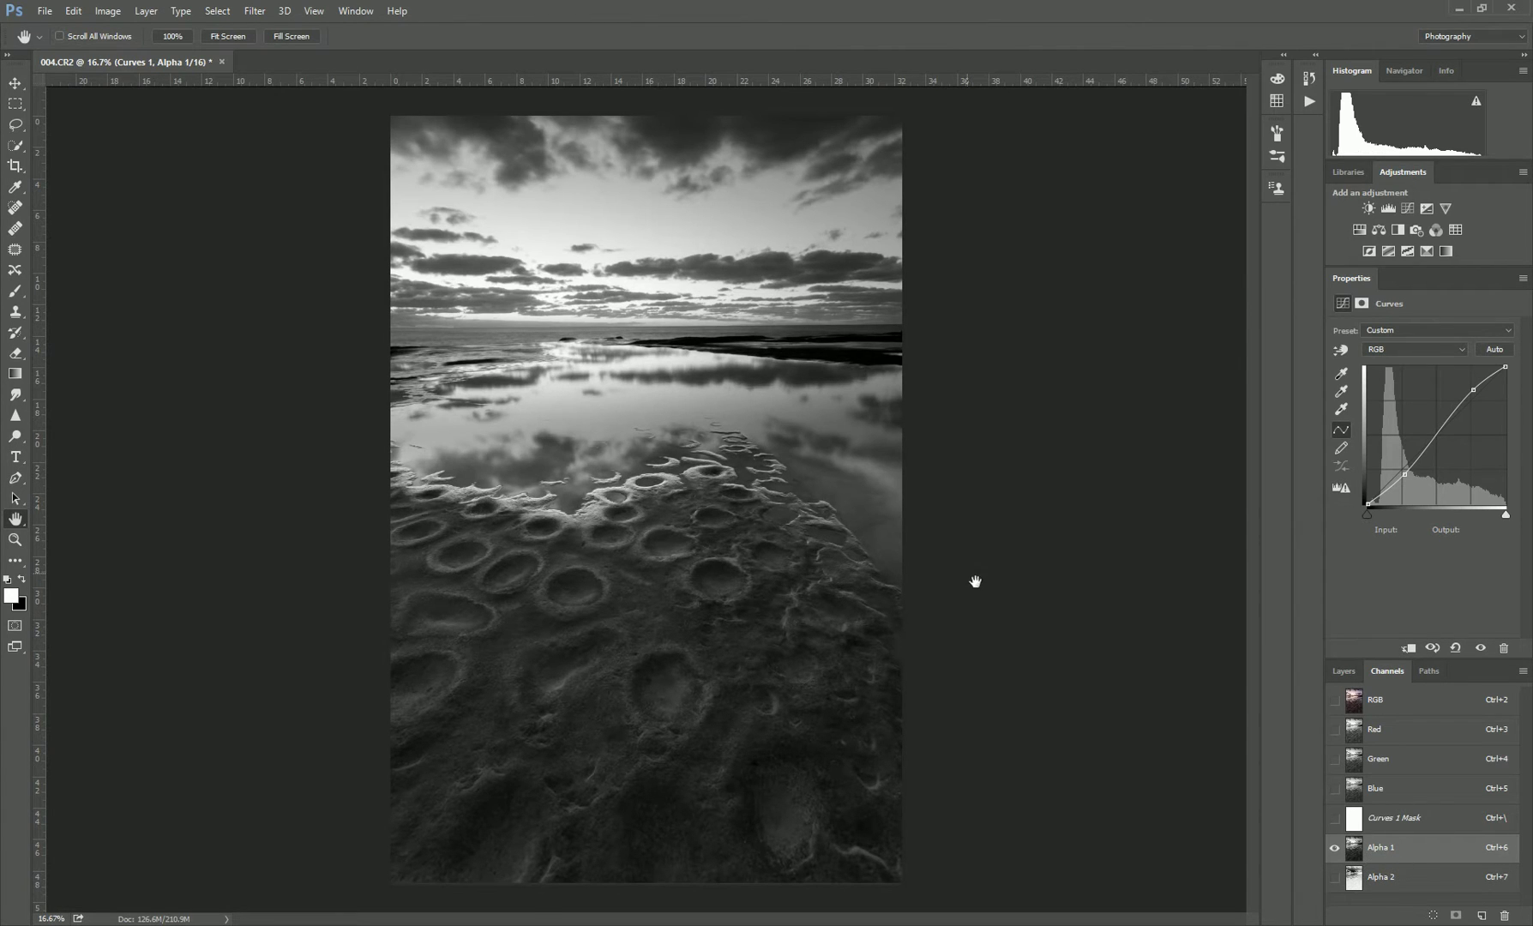
# Step: Select the entire RGB image, subtract Alpha 1 and Alpha 2 from the selection, and save the remaining midtones as an alpha channel
pyautogui.click(1402, 713)
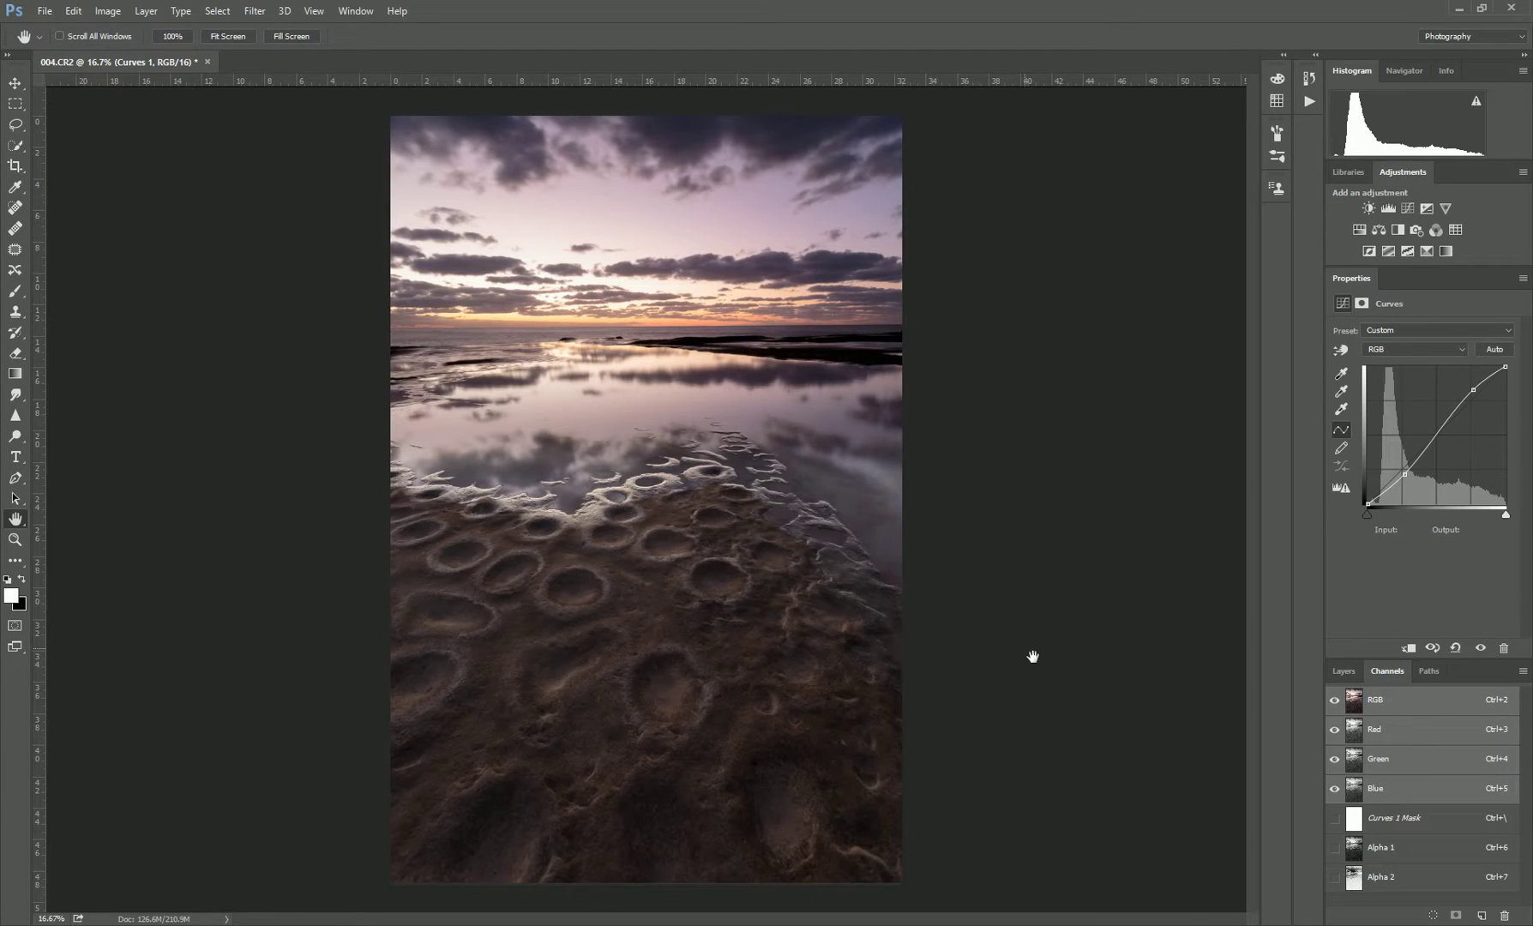
pyautogui.hotkey('ctrl', 'a')
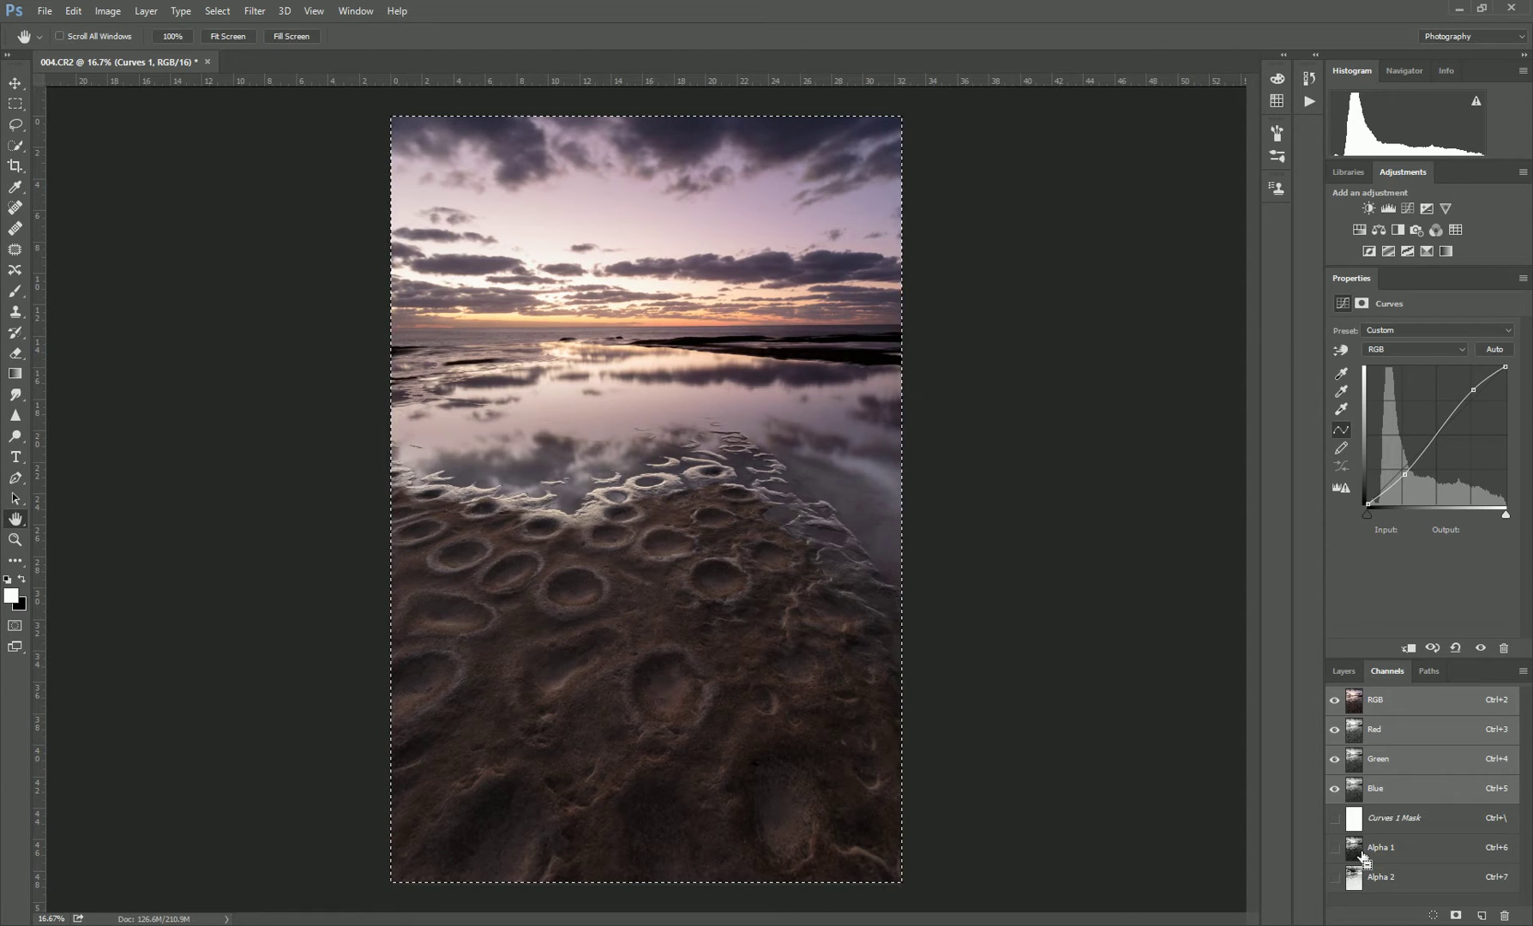
pyautogui.keyDown('ctrl'); pyautogui.click(1361, 853); pyautogui.keyUp('ctrl')
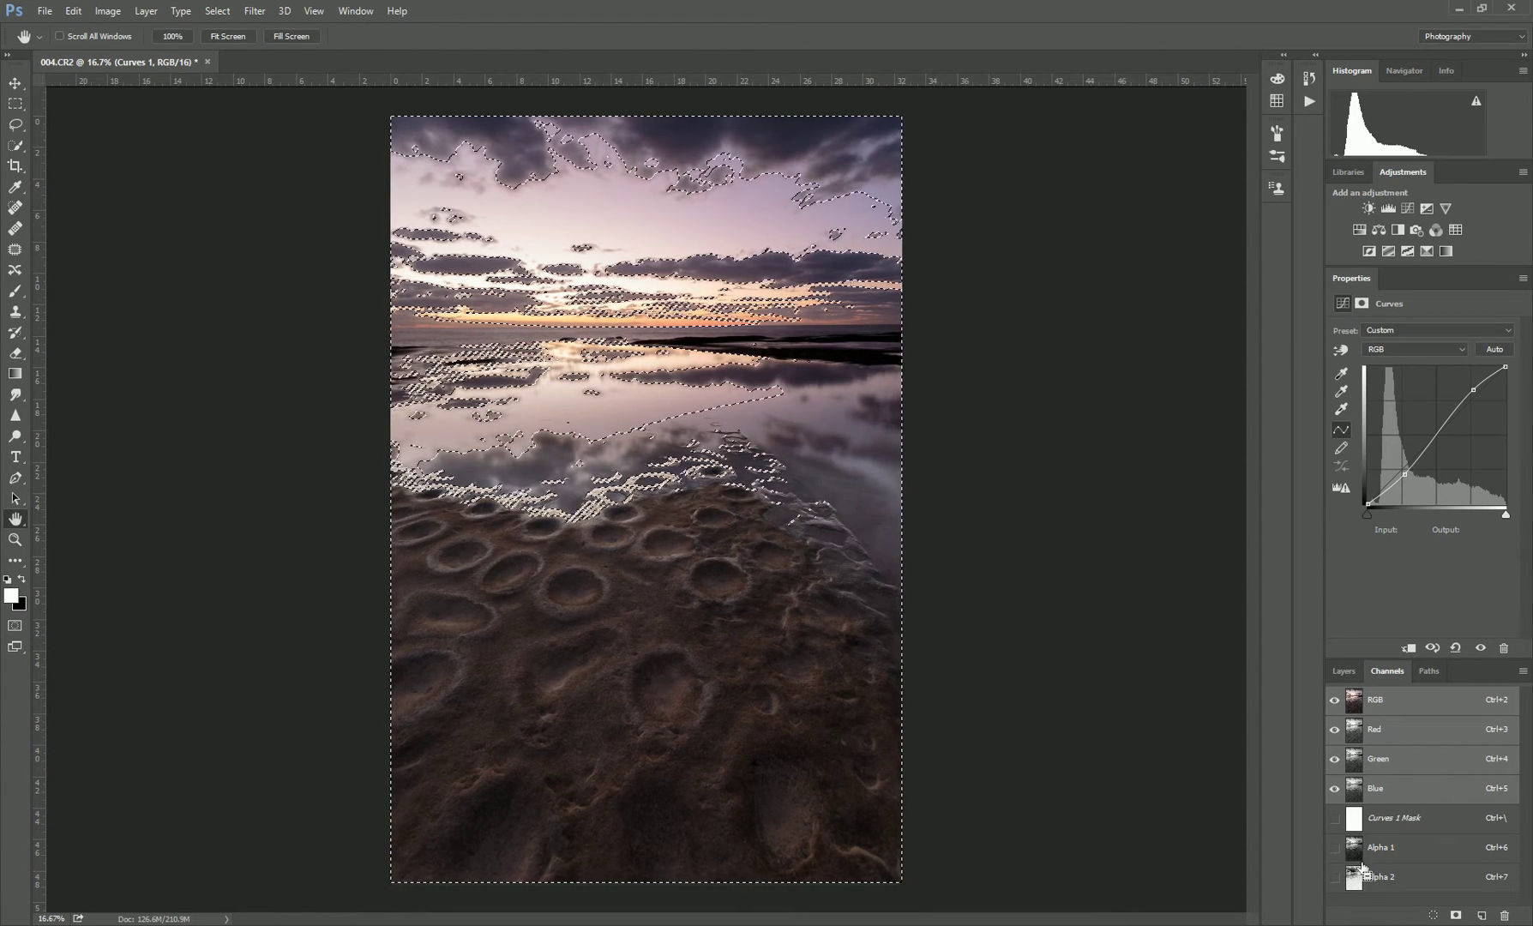
pyautogui.keyDown('ctrl'); pyautogui.click(1362, 885); pyautogui.keyUp('ctrl')
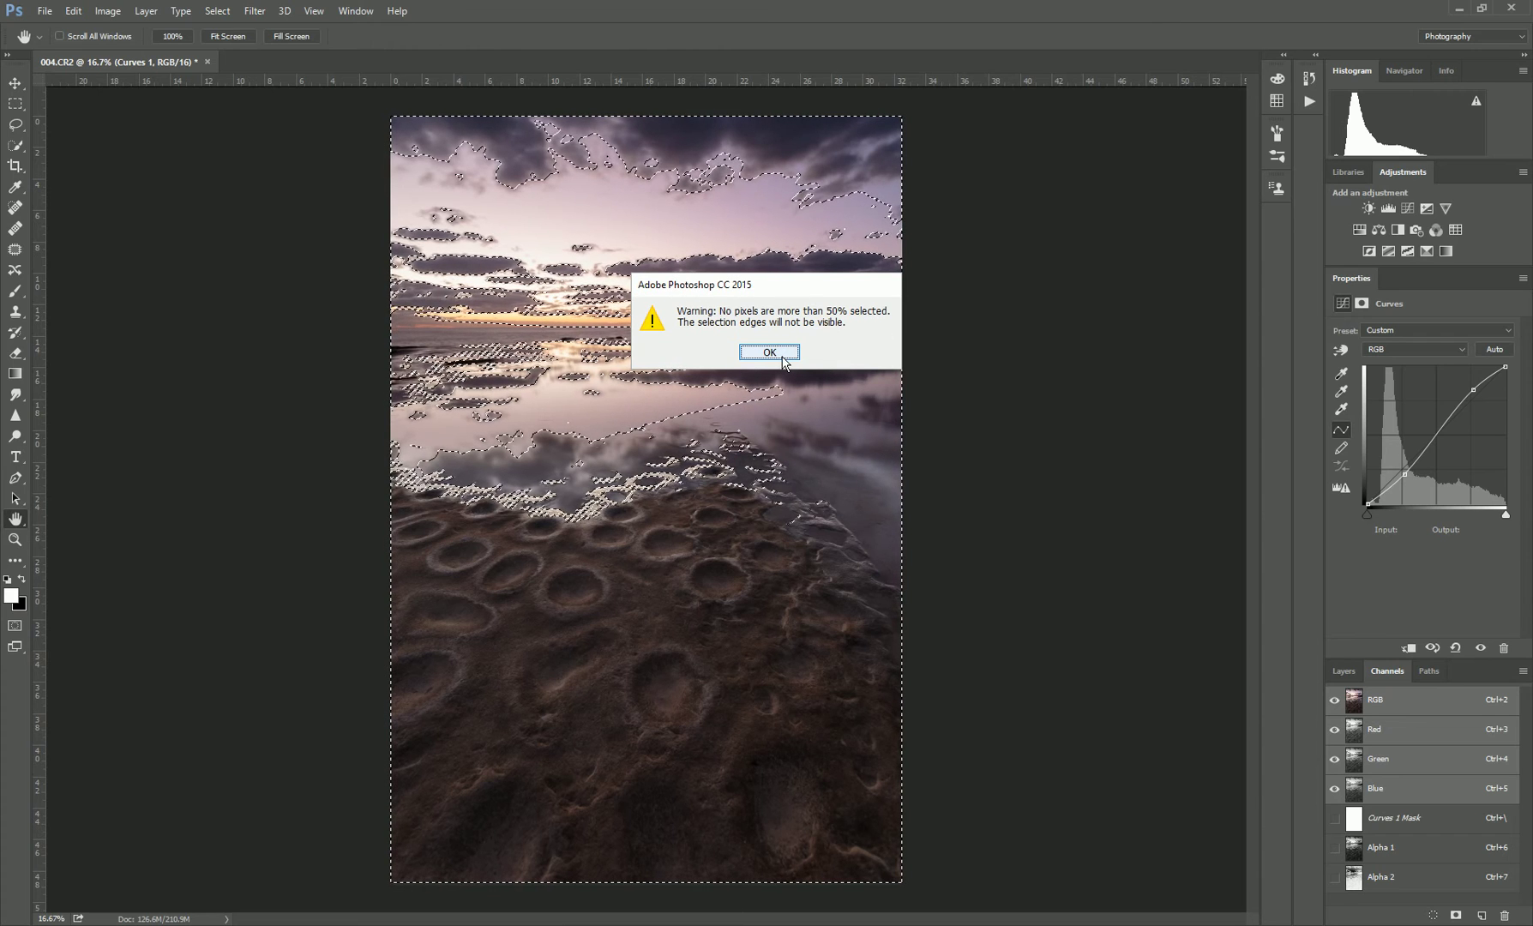
pyautogui.press('Return')
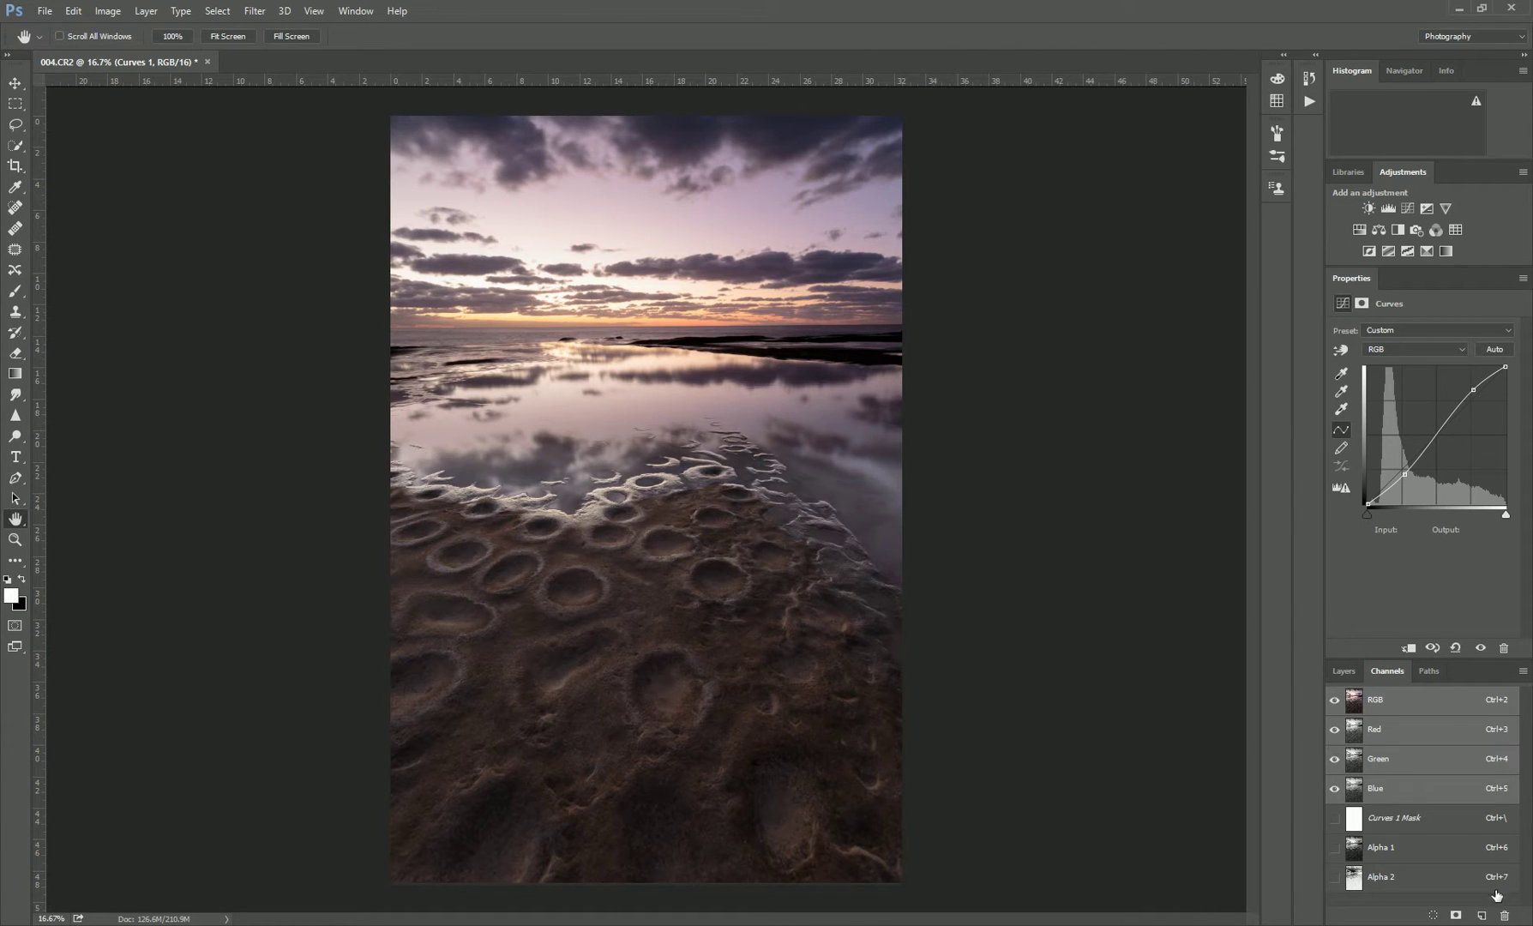
pyautogui.click(1455, 914)
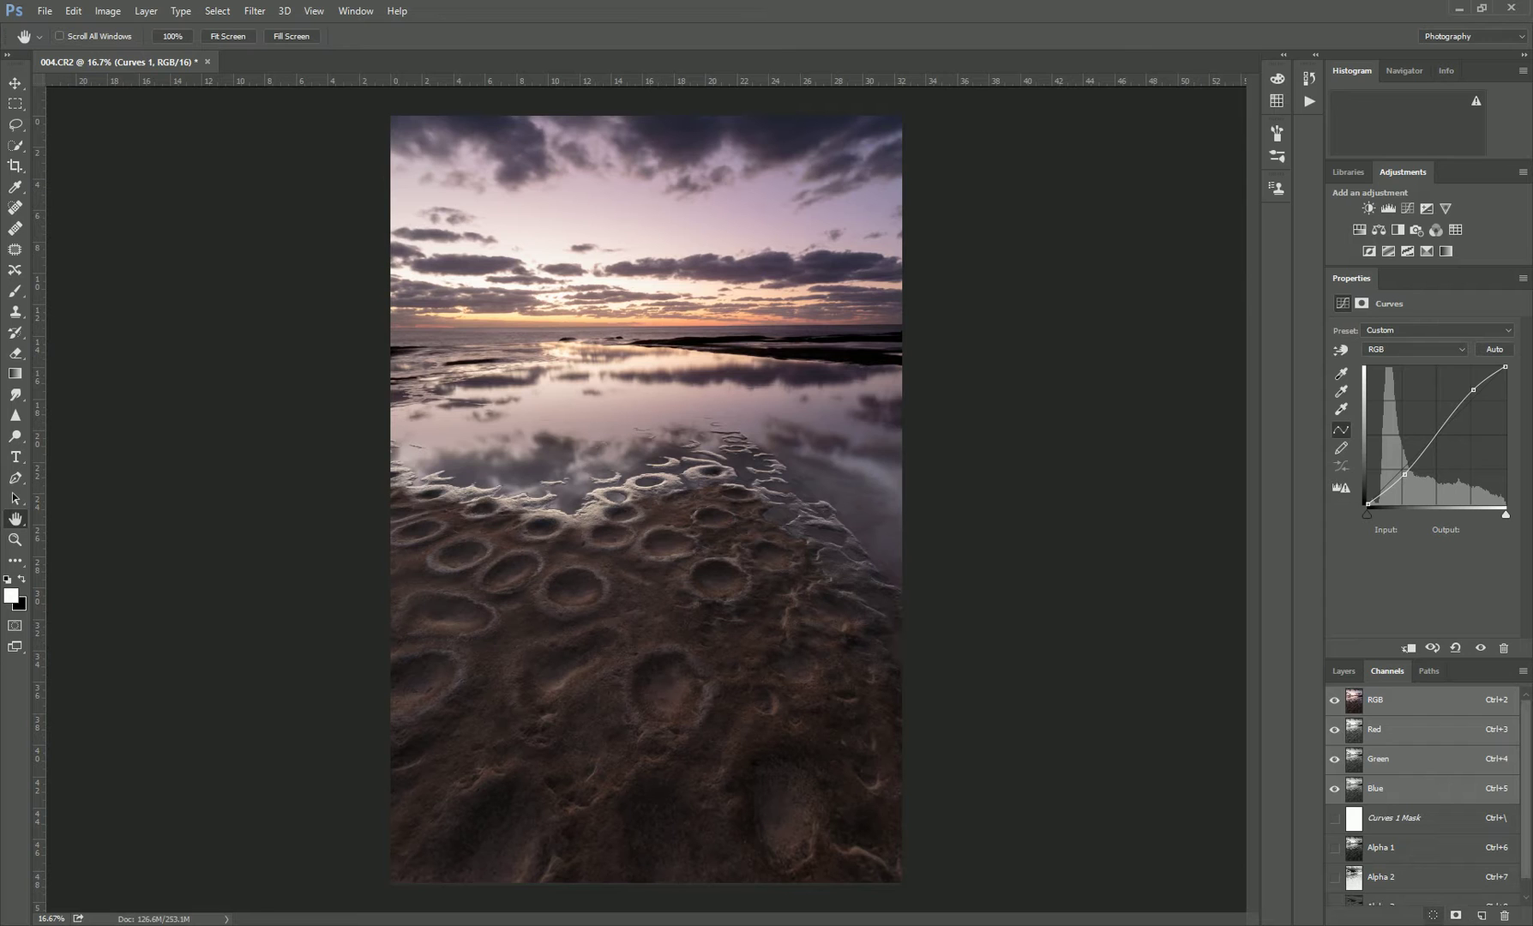
# Step: View the Alpha 3 midtones mask and compare it with the Alpha 1 and Alpha 2 masks
pyautogui.click(1406, 905)
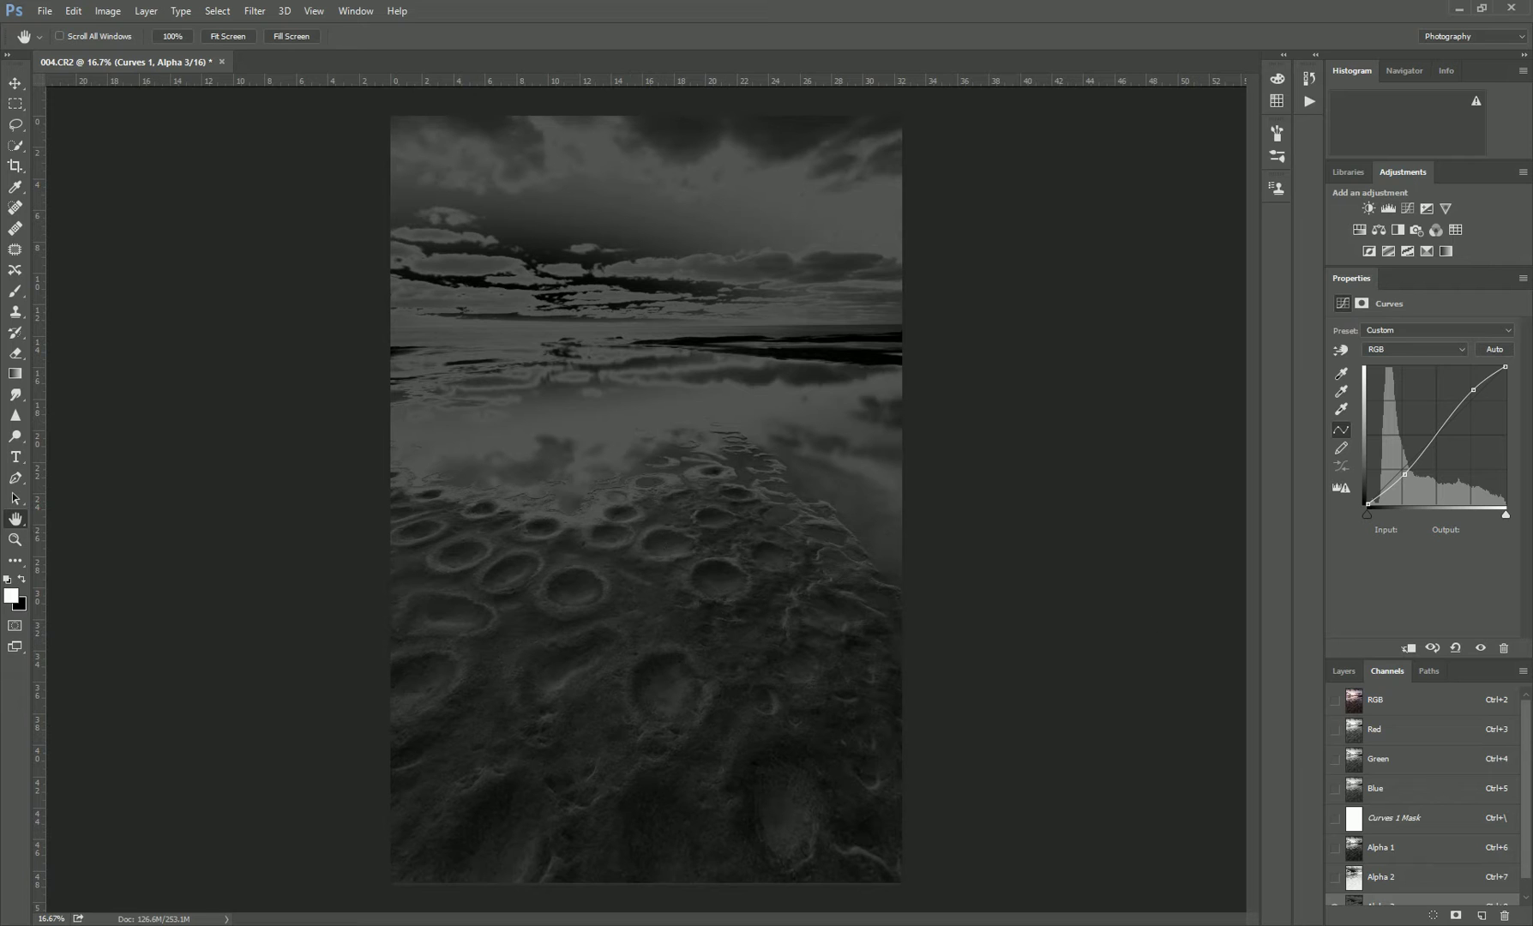
pyautogui.scroll(-1, 1423, 797)
pyautogui.click(1412, 831)
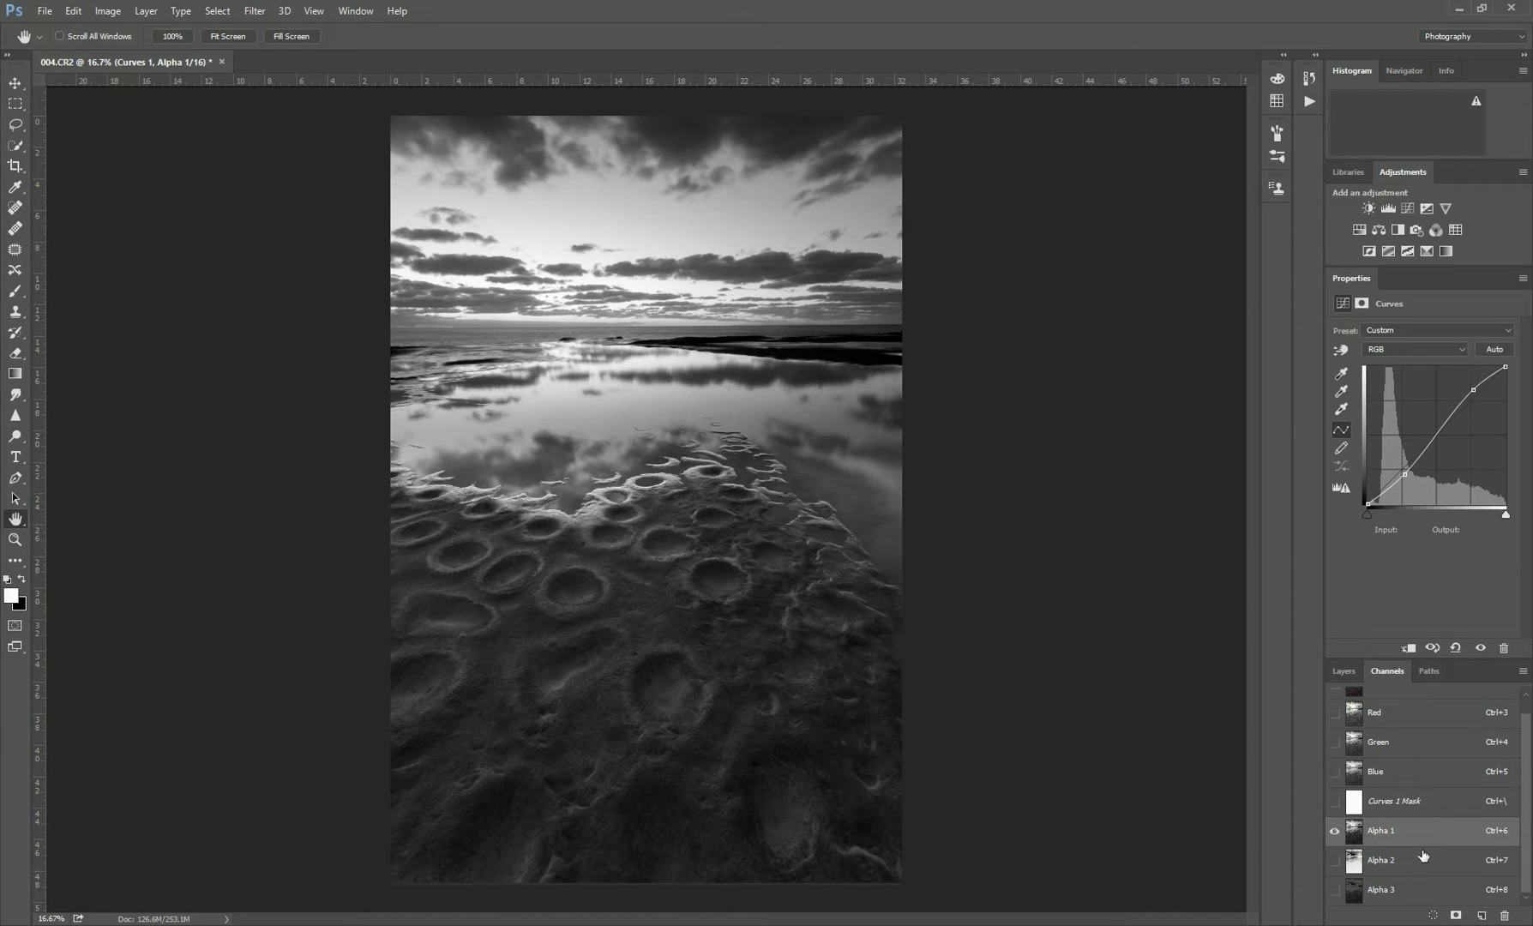
pyautogui.click(1406, 862)
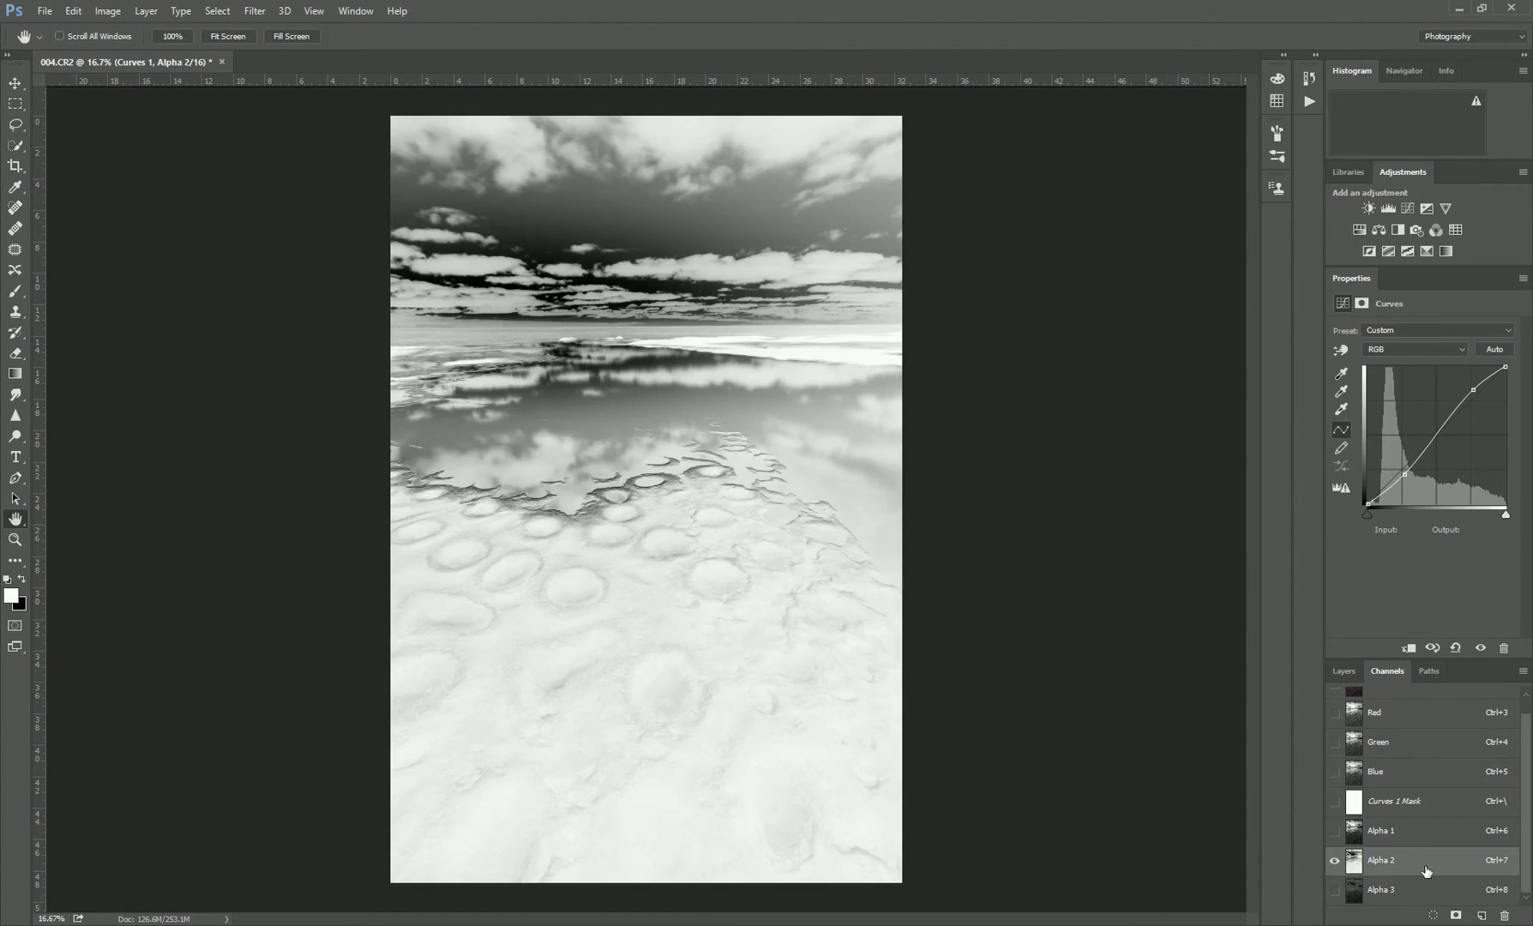
pyautogui.click(1402, 890)
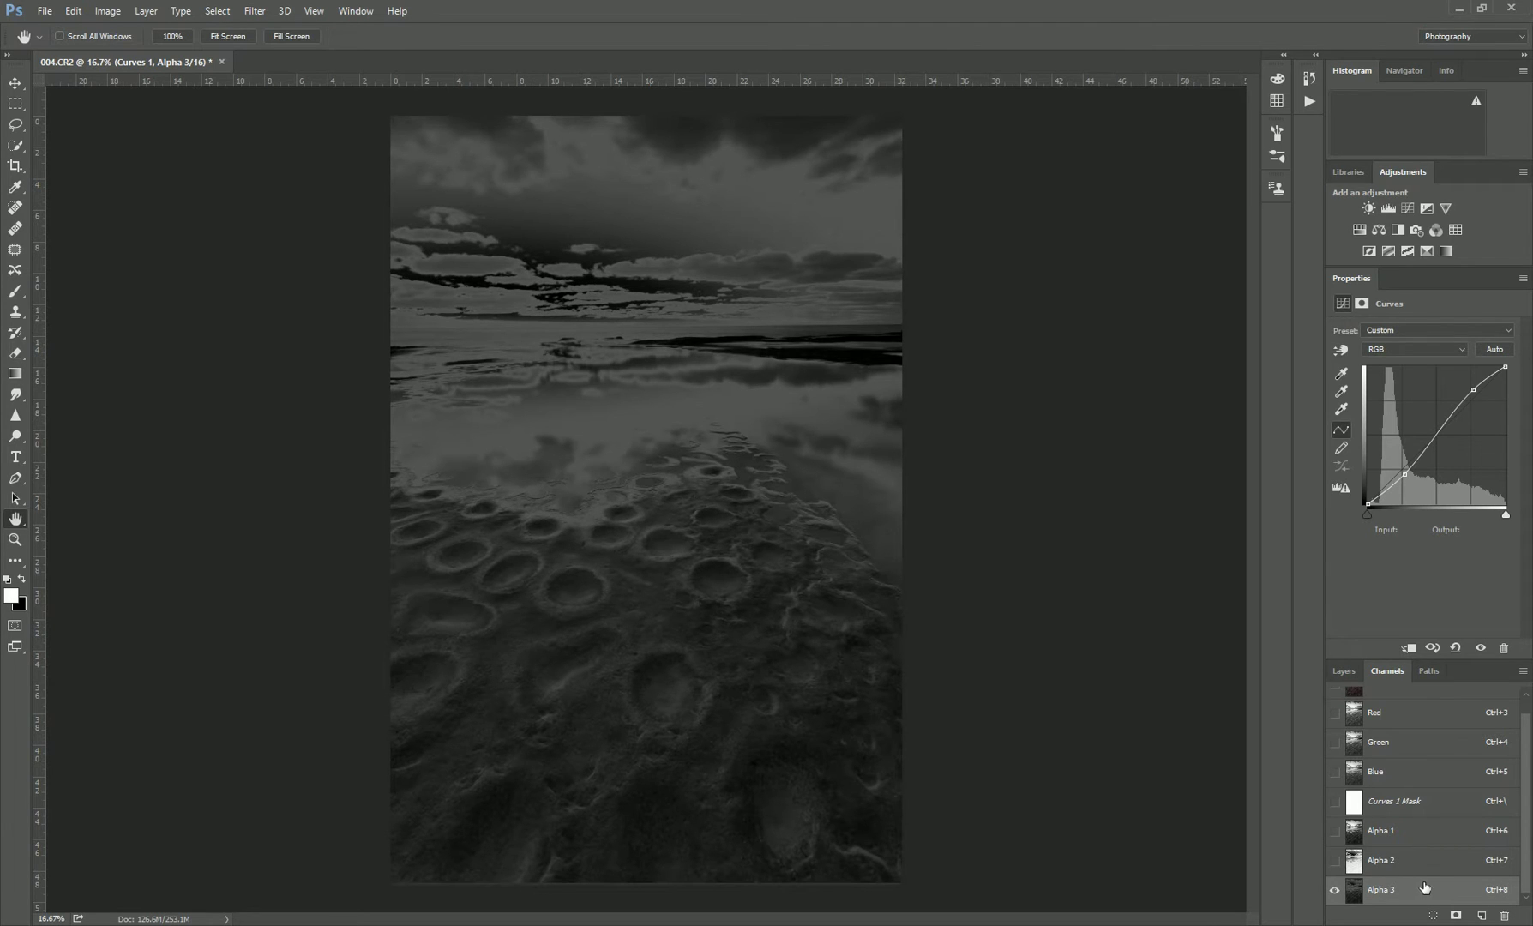
# Step: Load the Alpha 1 channel as a selection and create a new layer group masked by it
pyautogui.click(1401, 832)
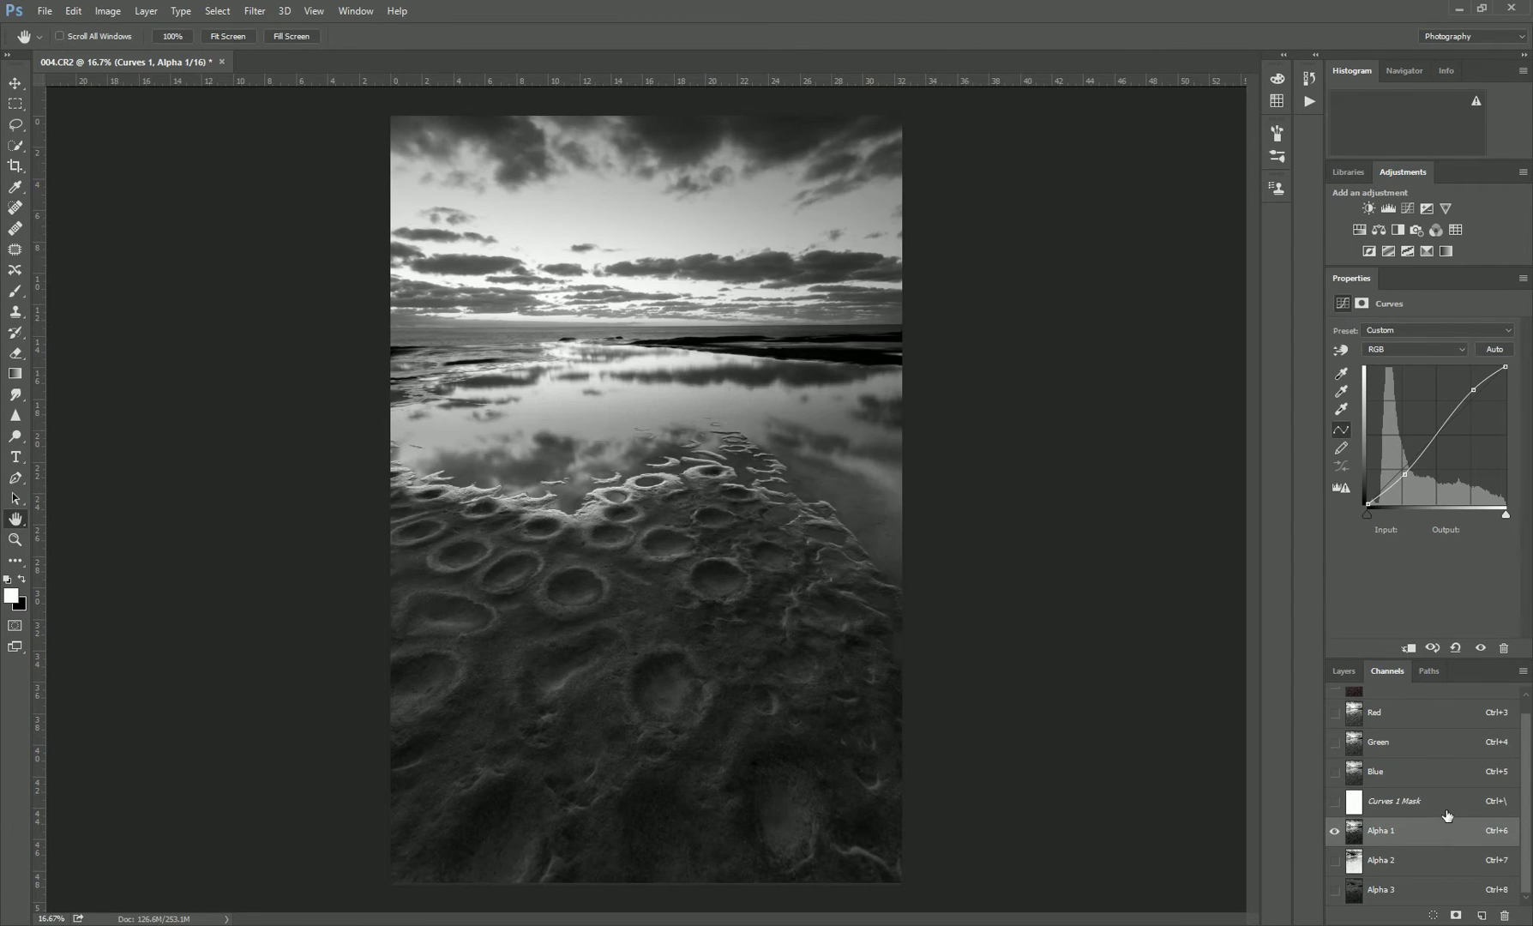
pyautogui.keyDown('ctrl'); pyautogui.click(1362, 838); pyautogui.keyUp('ctrl')
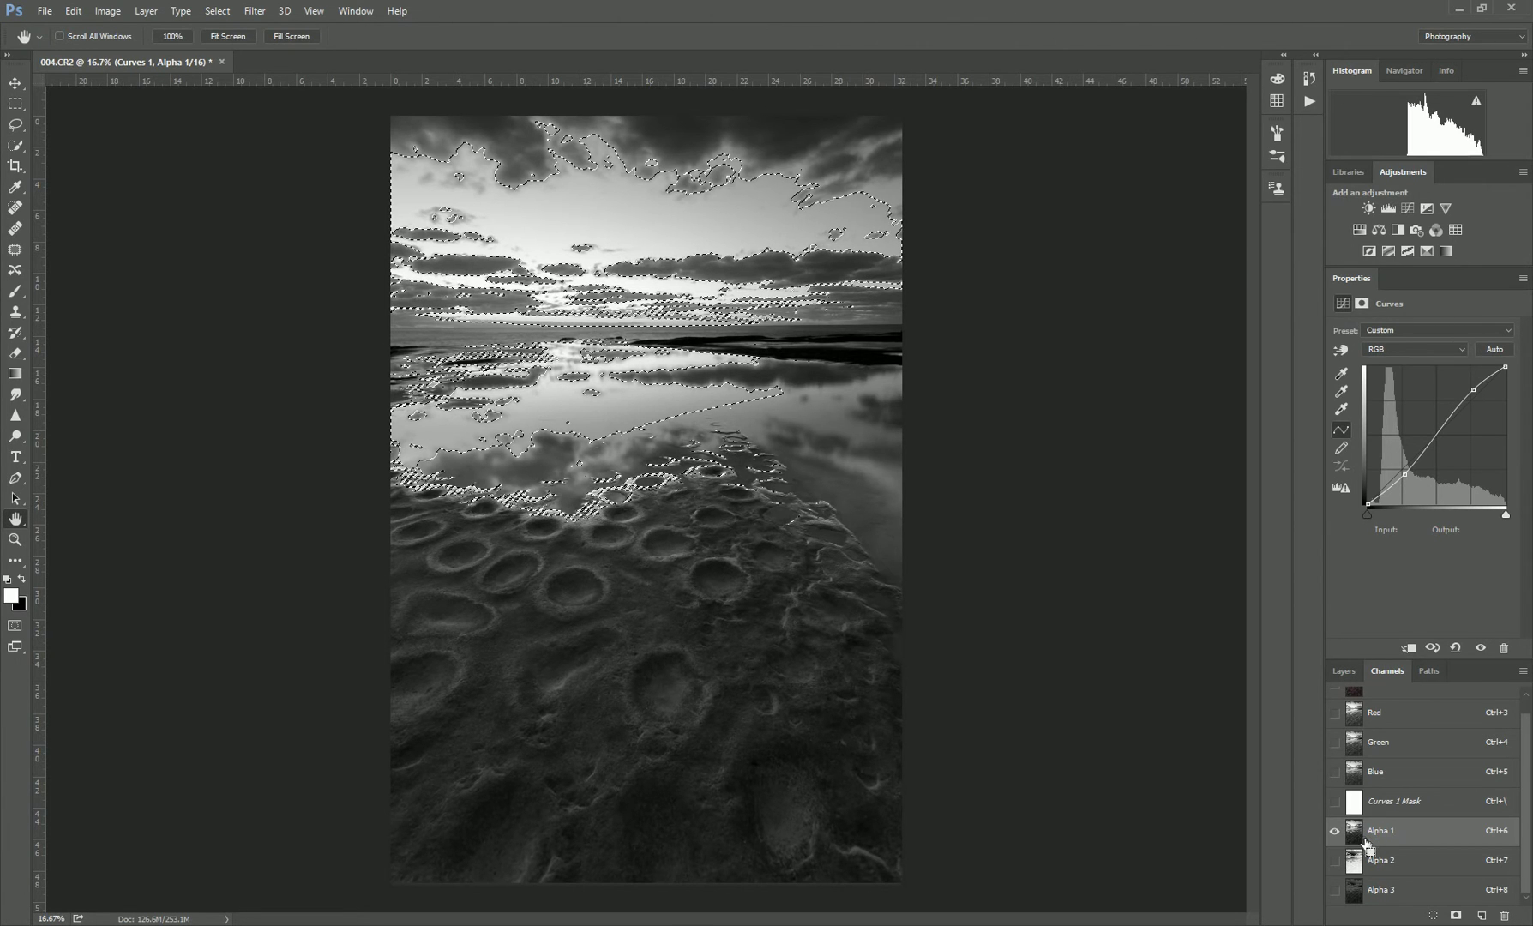
pyautogui.click(1353, 677)
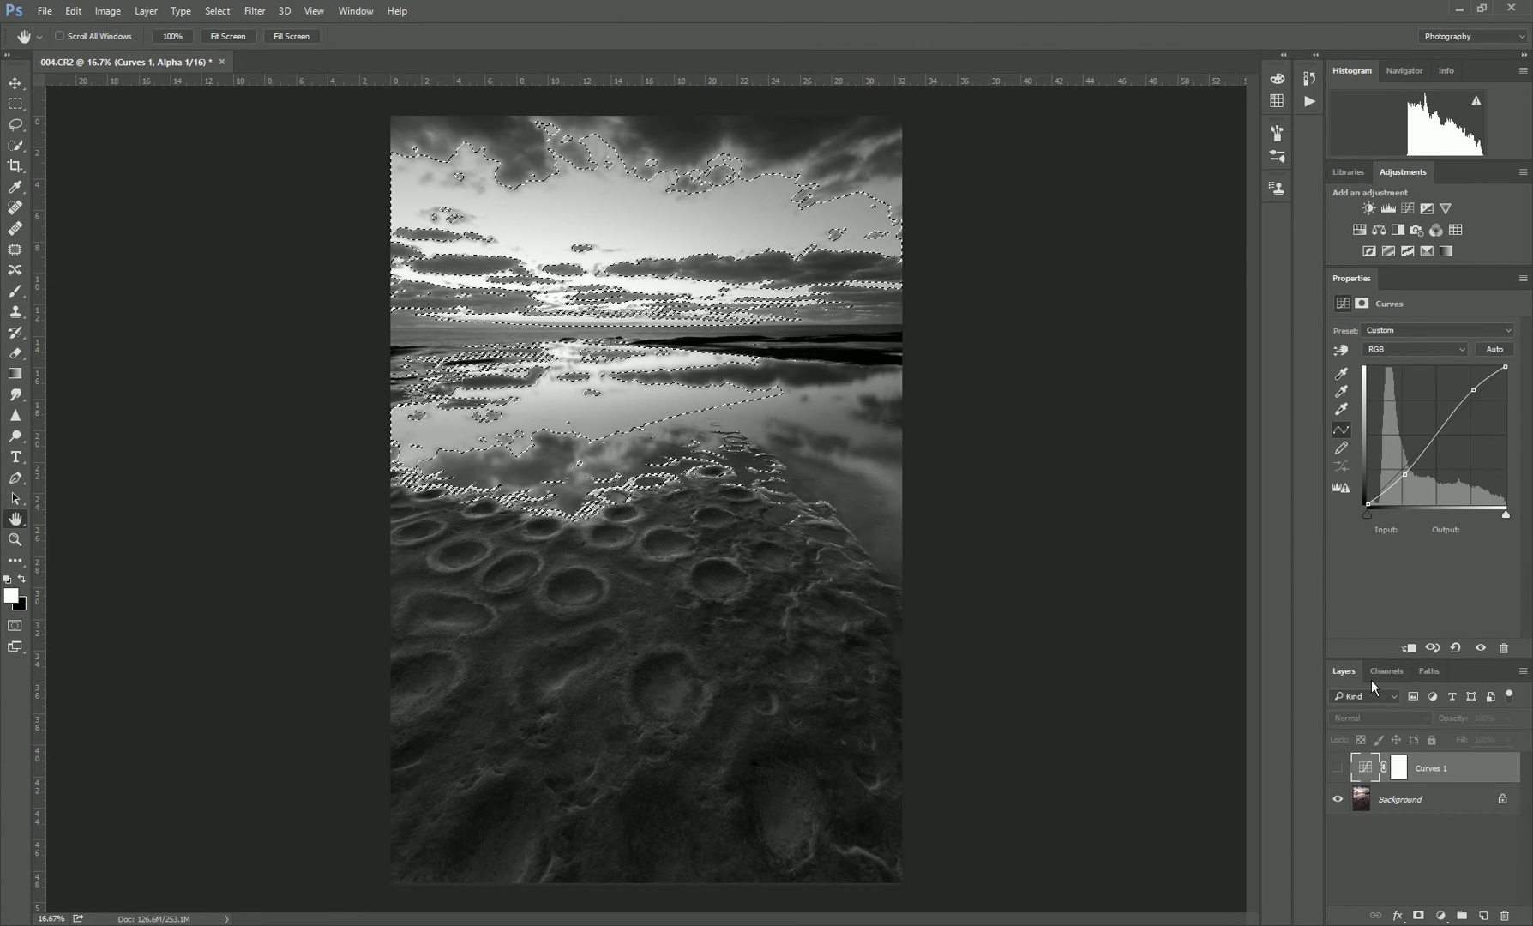
pyautogui.click(1461, 915)
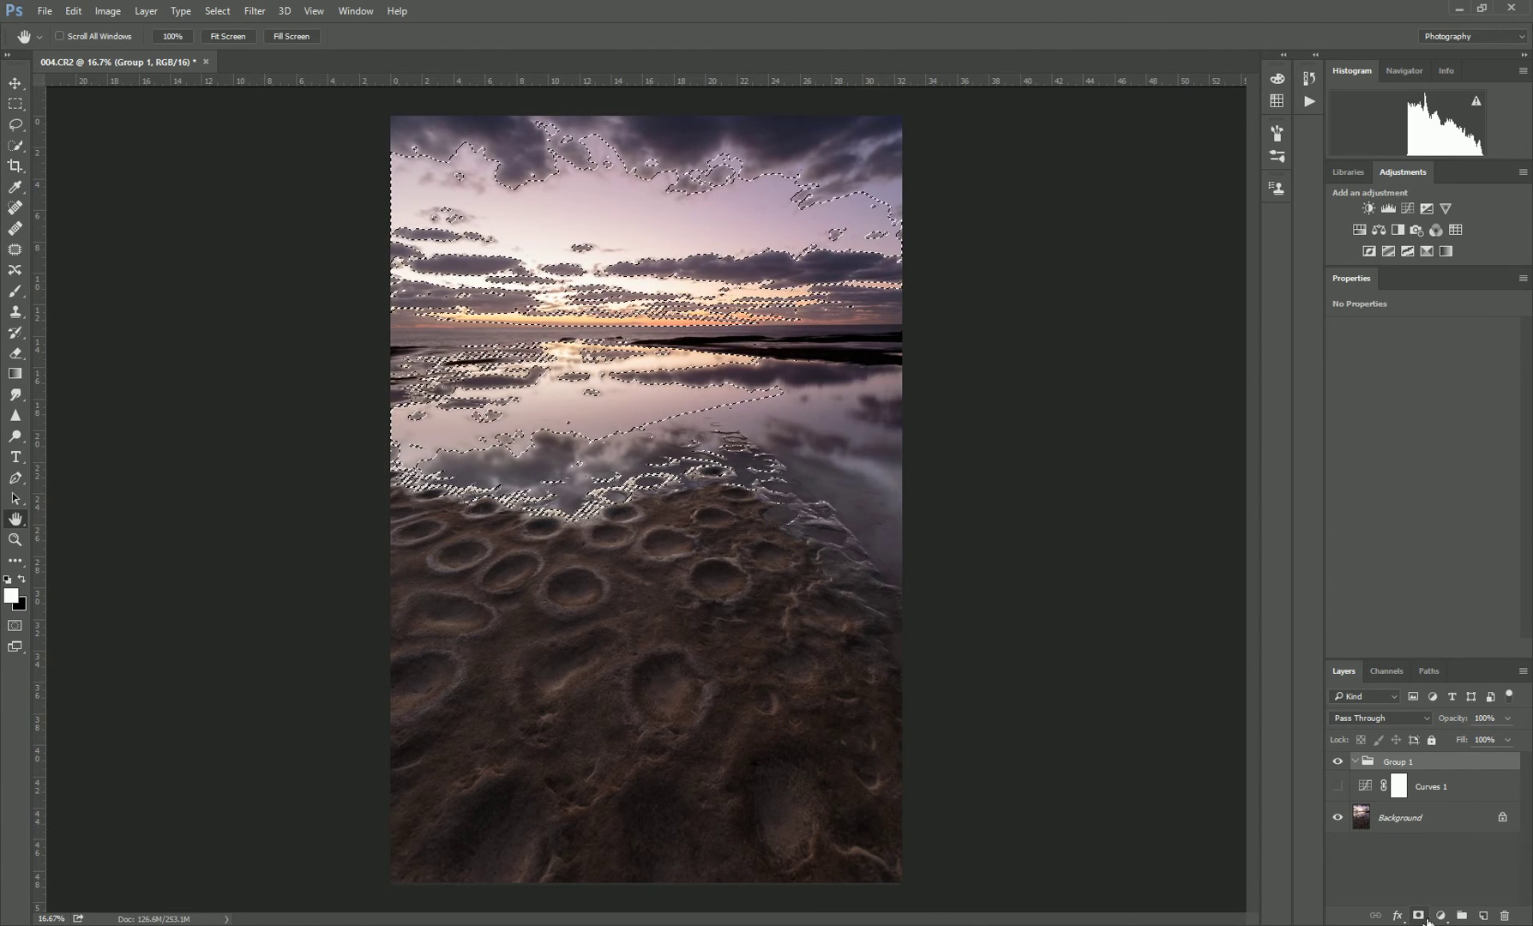
pyautogui.click(1420, 916)
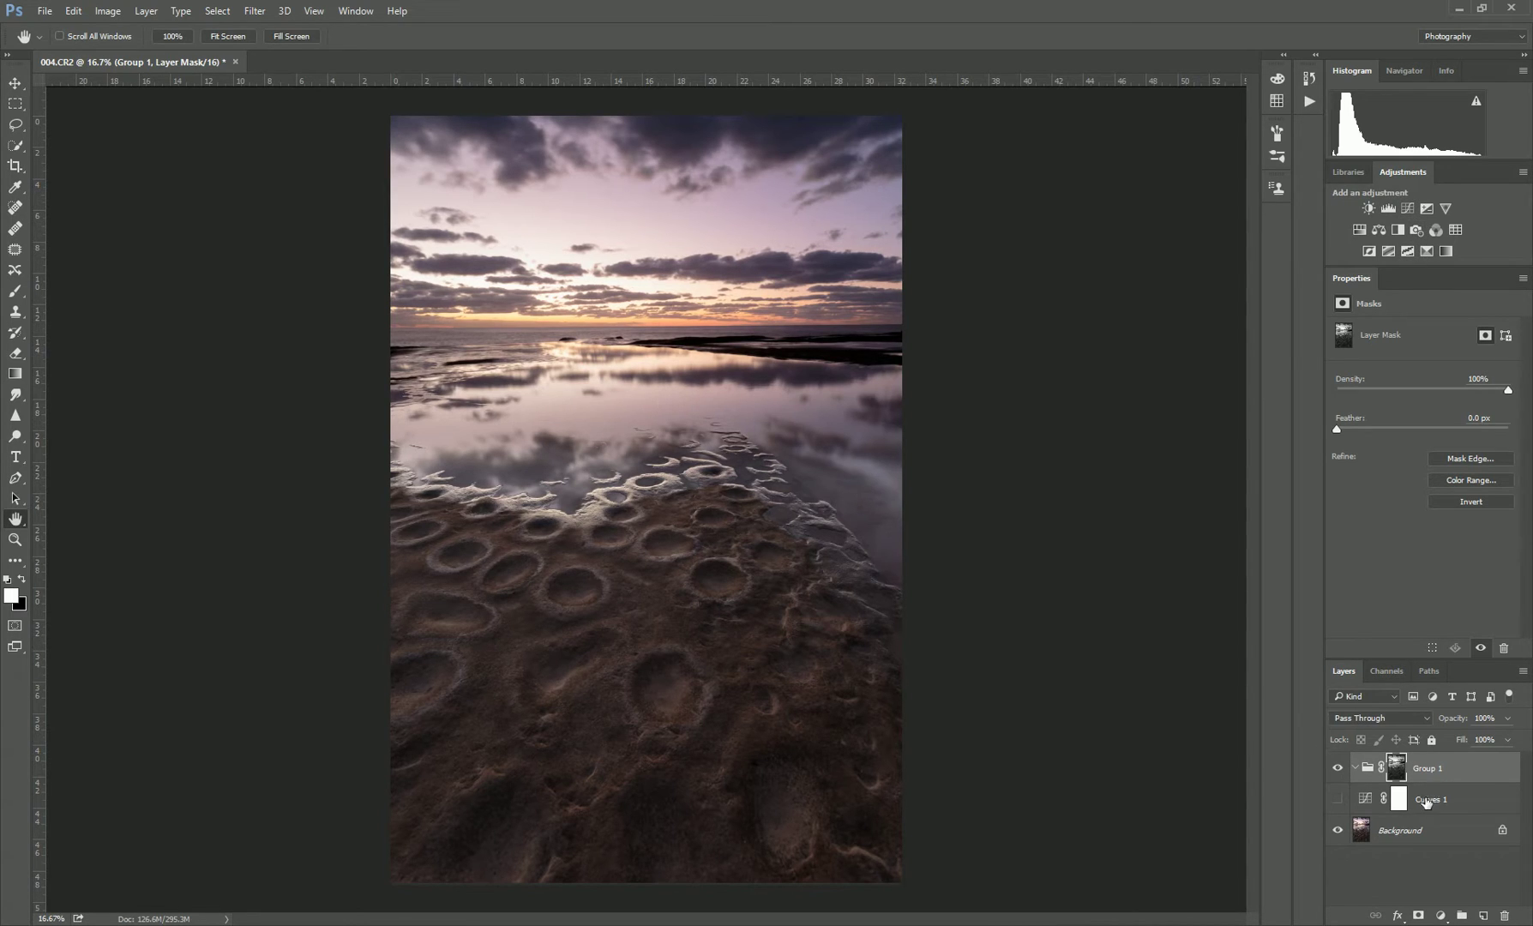
# Step: Load the Alpha 2 darks channel as a selection and create a second layer group masked by it
pyautogui.click(1396, 676)
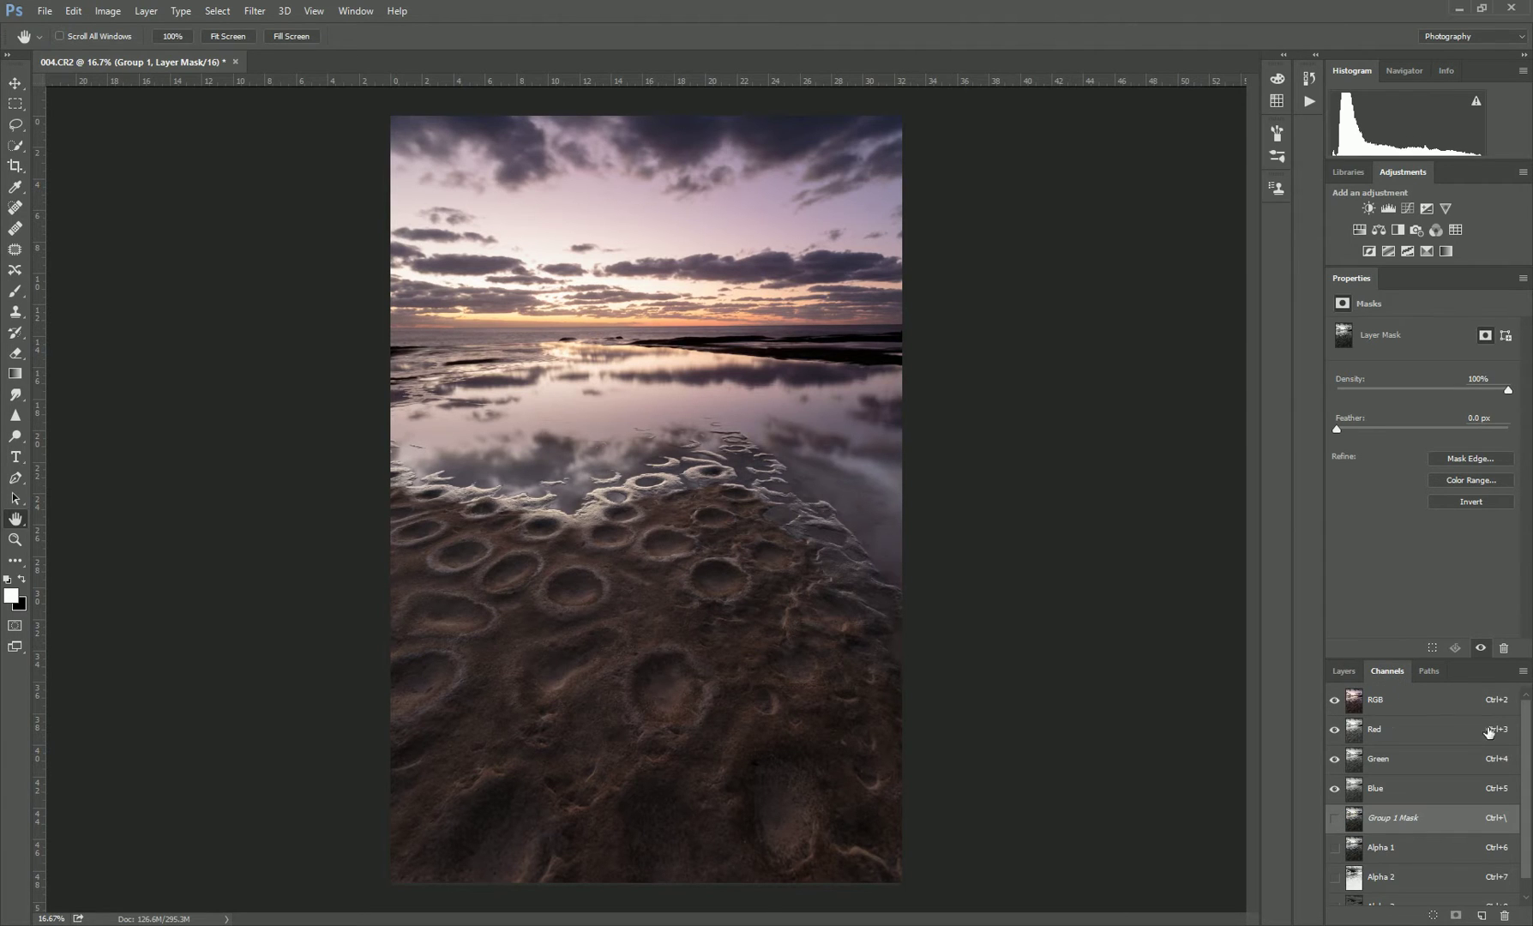
pyautogui.click(1364, 883)
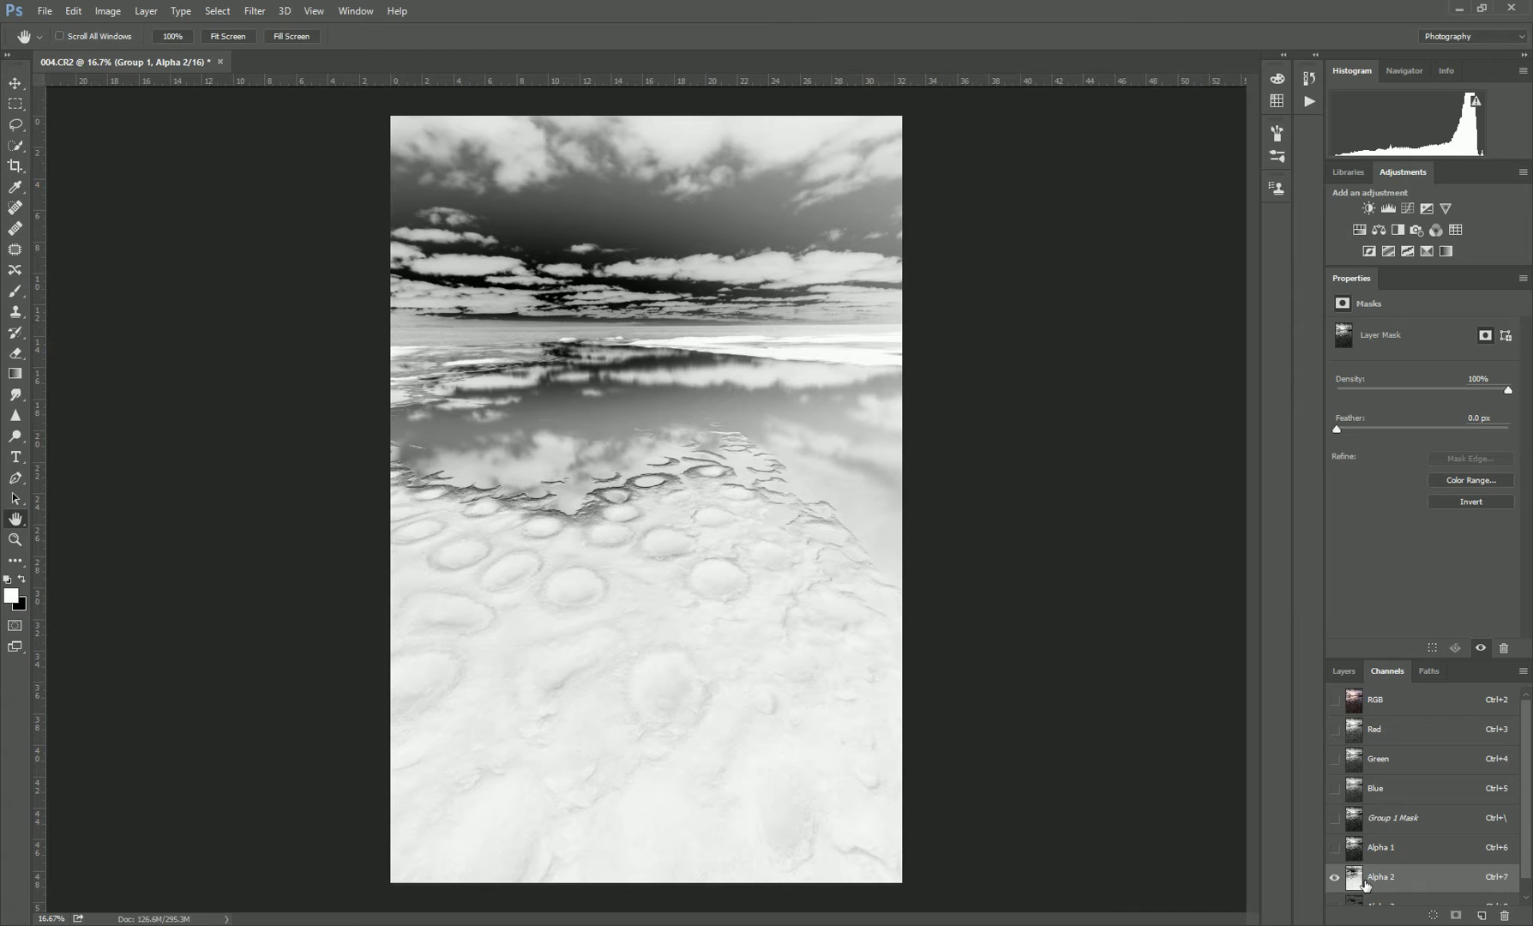
pyautogui.keyDown('ctrl'); pyautogui.click(1355, 880); pyautogui.keyUp('ctrl')
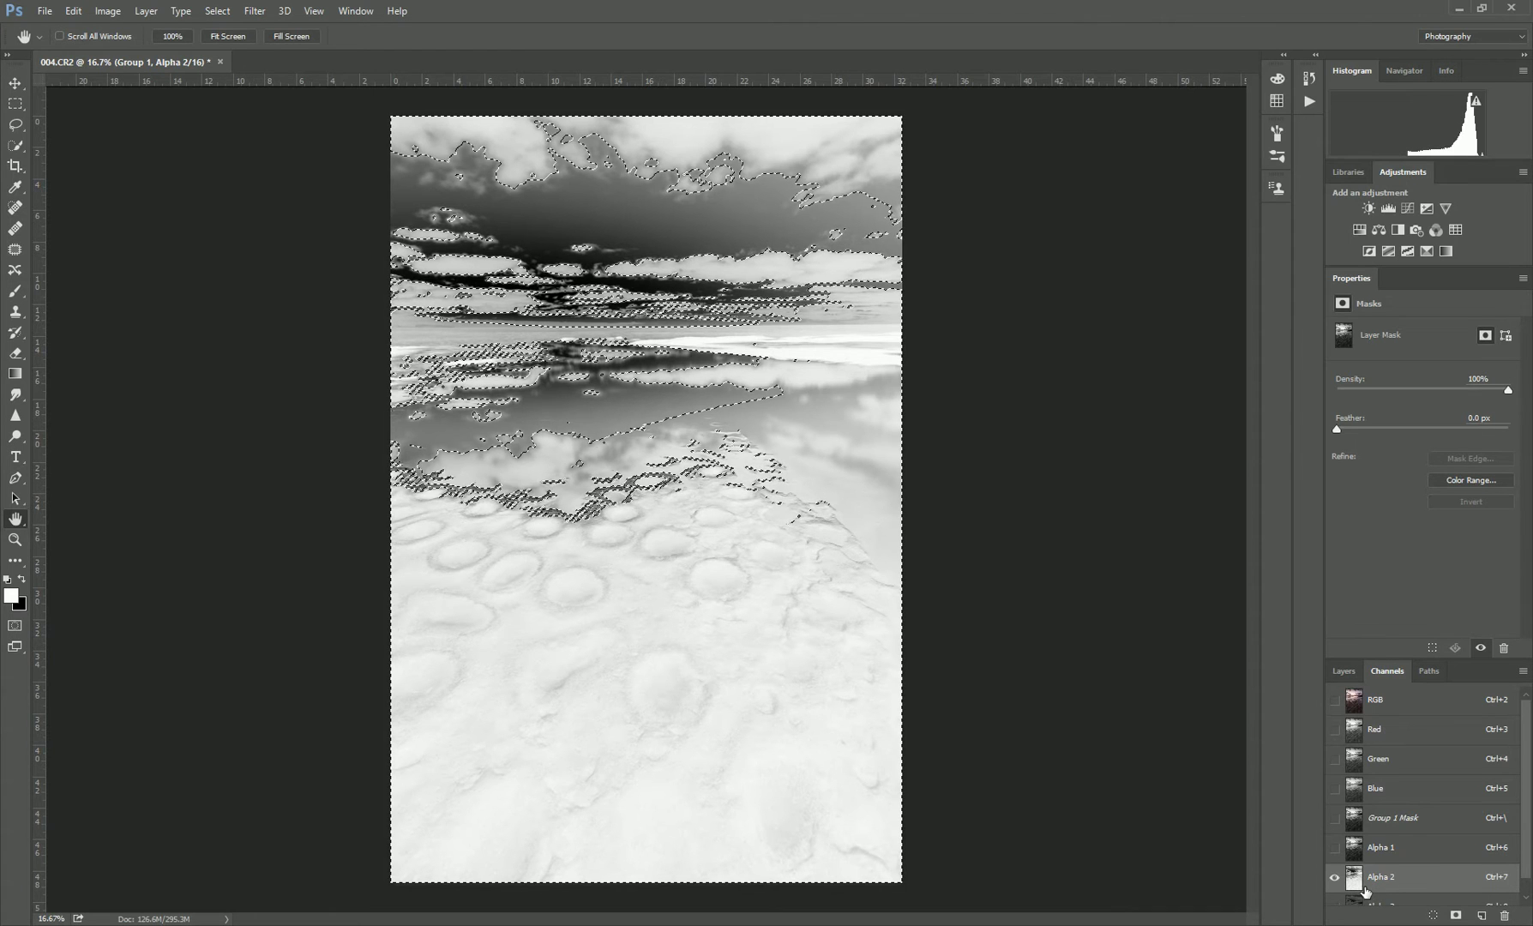
pyautogui.click(1352, 677)
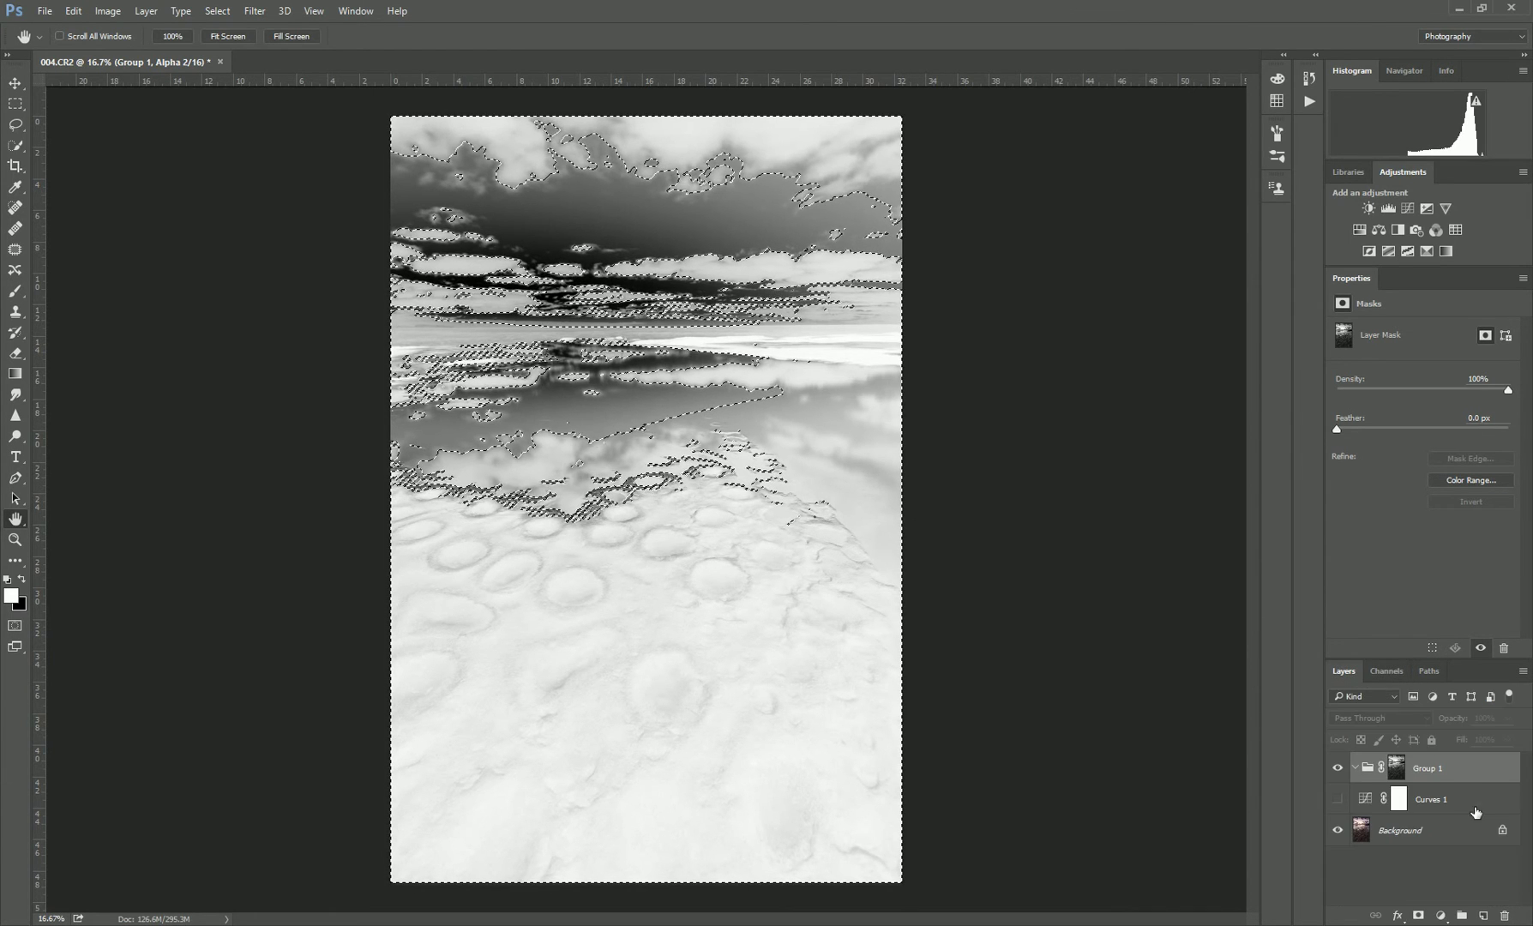
pyautogui.click(1462, 916)
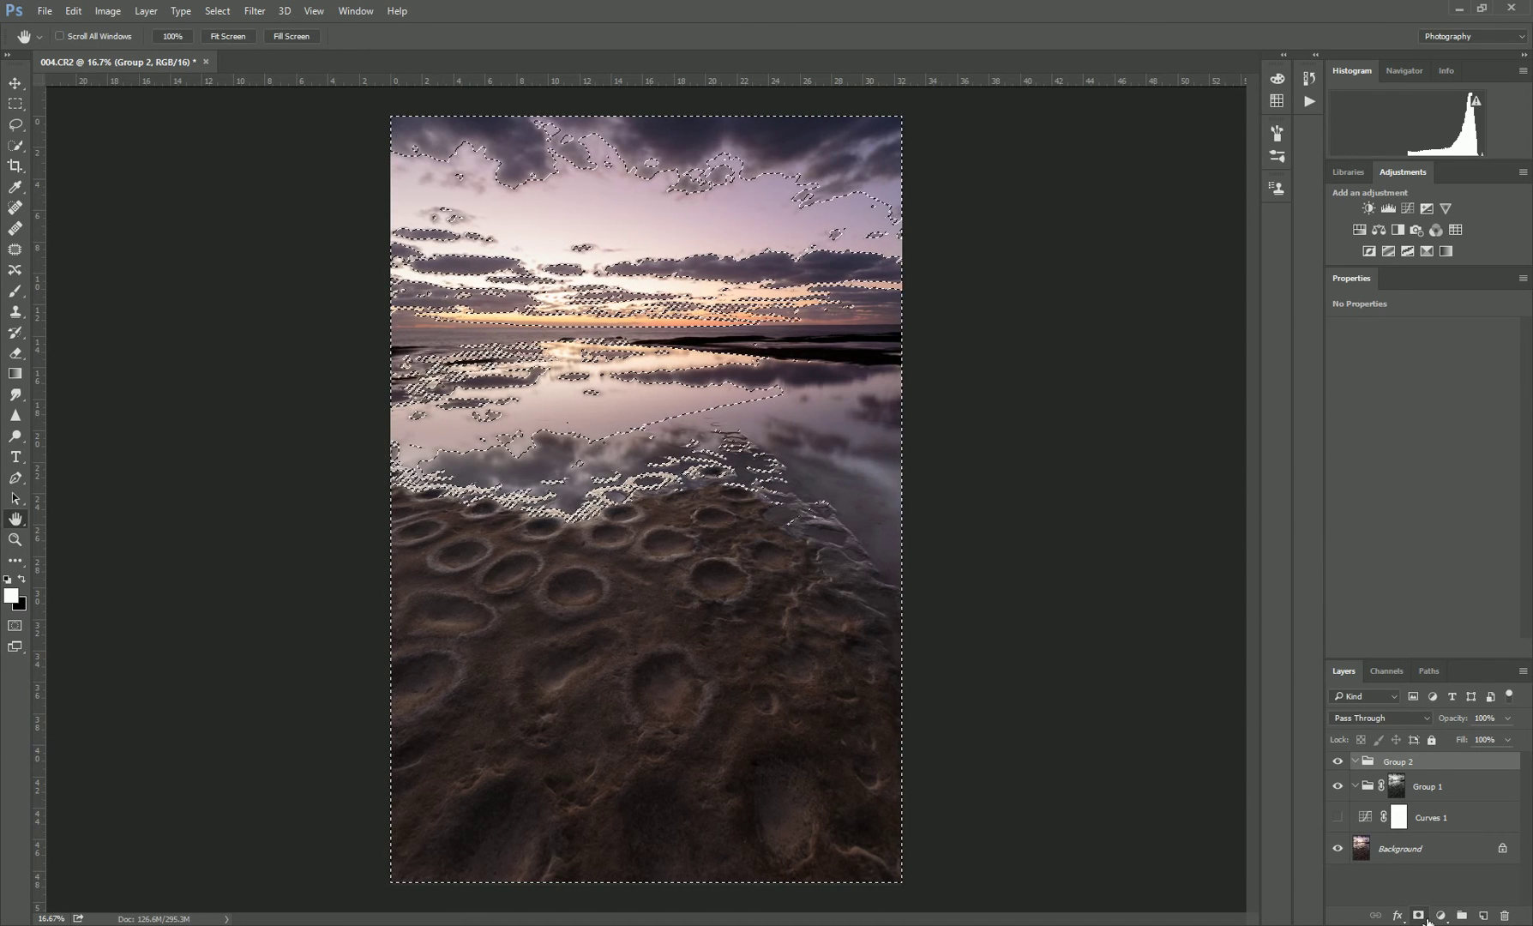
pyautogui.click(1420, 916)
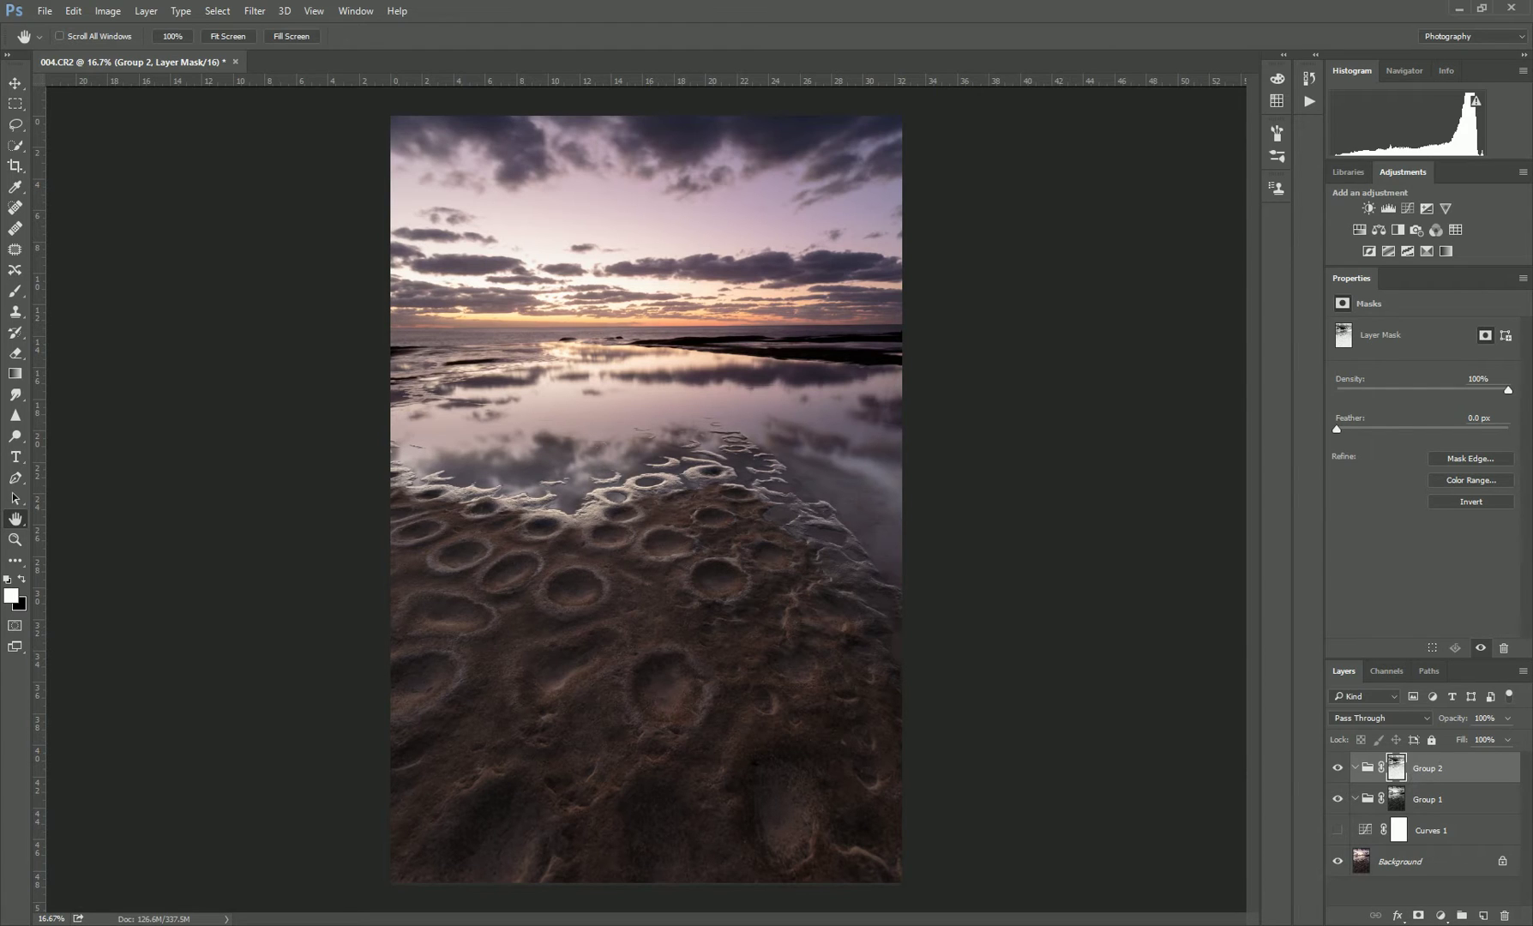
# Step: Load the Alpha 3 midtones channel as a selection and create a third layer group masked by it
pyautogui.click(1390, 671)
pyautogui.scroll(-1, 1422, 797)
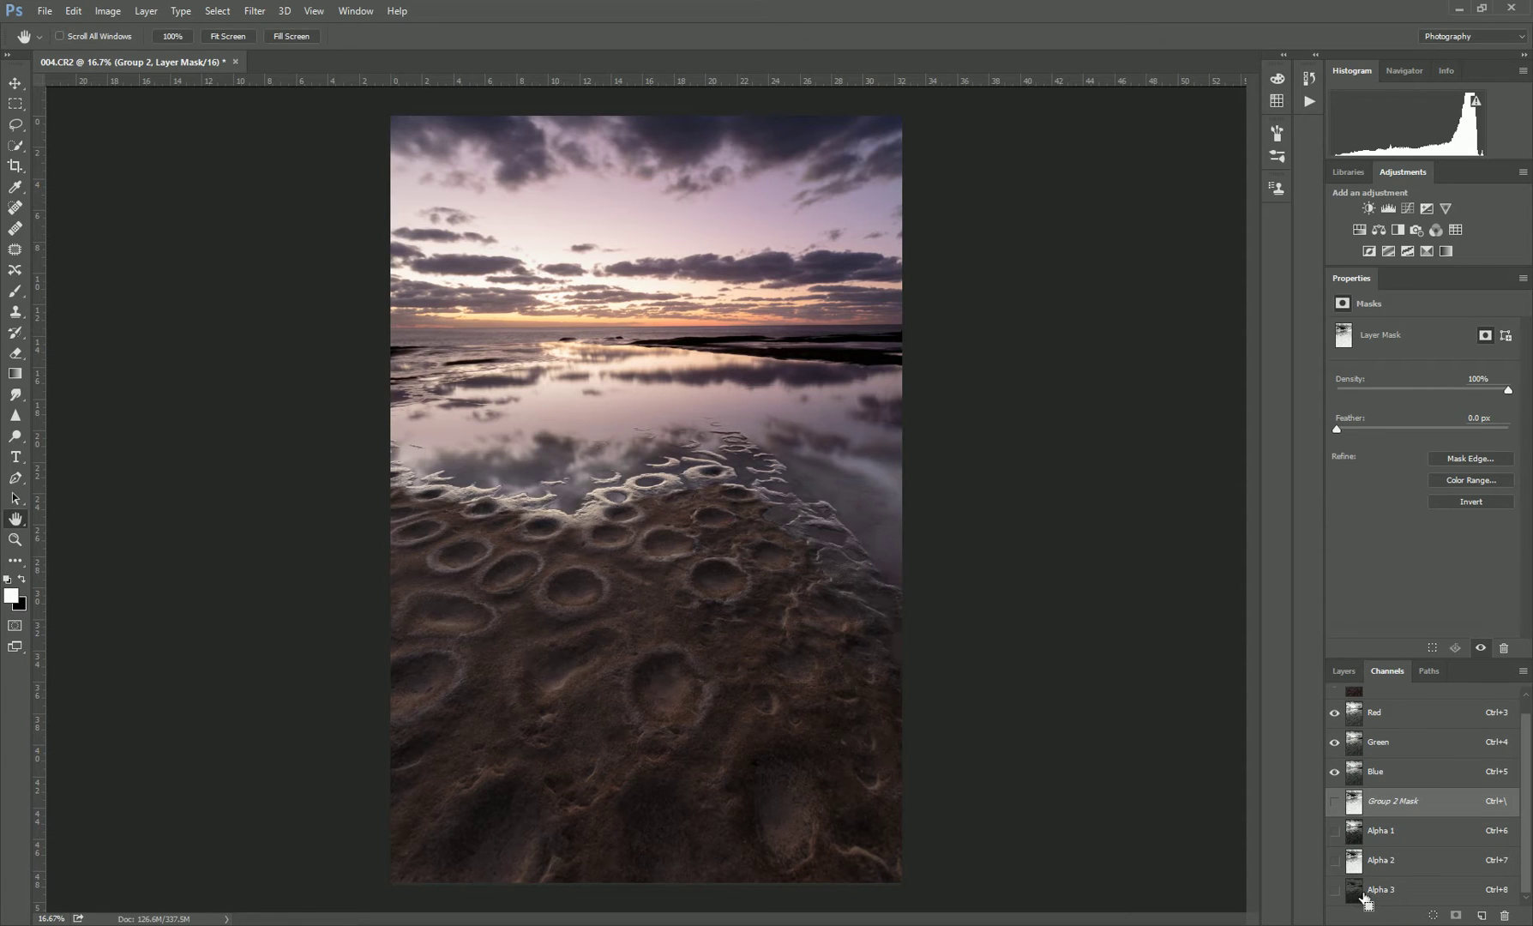
pyautogui.keyDown('ctrl'); pyautogui.click(1354, 892); pyautogui.keyUp('ctrl')
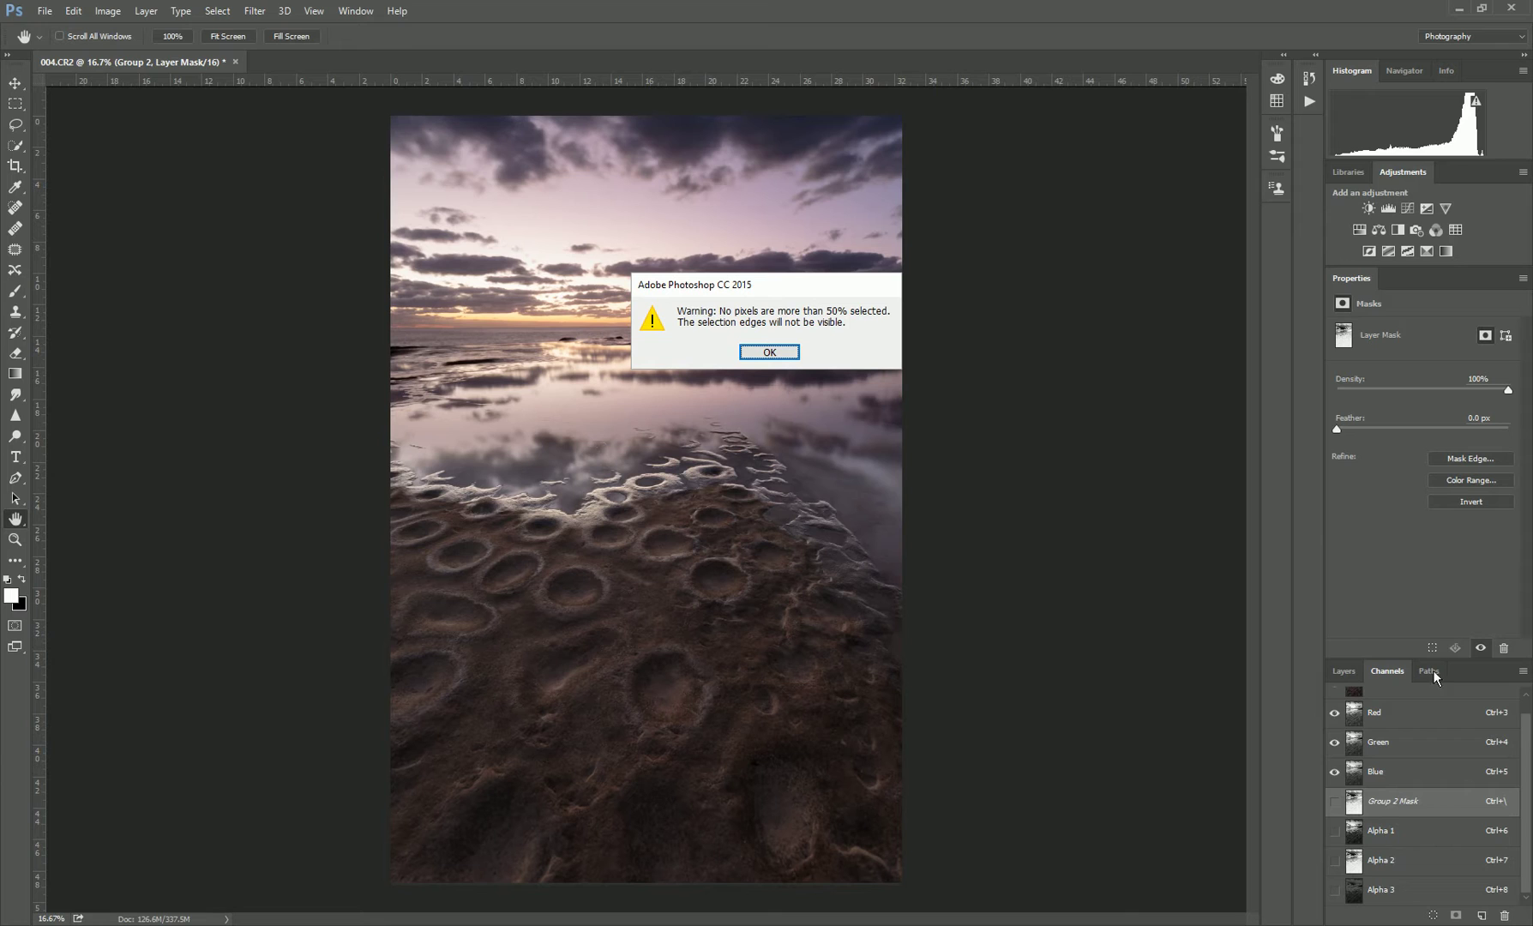
pyautogui.click(769, 352)
pyautogui.click(771, 358)
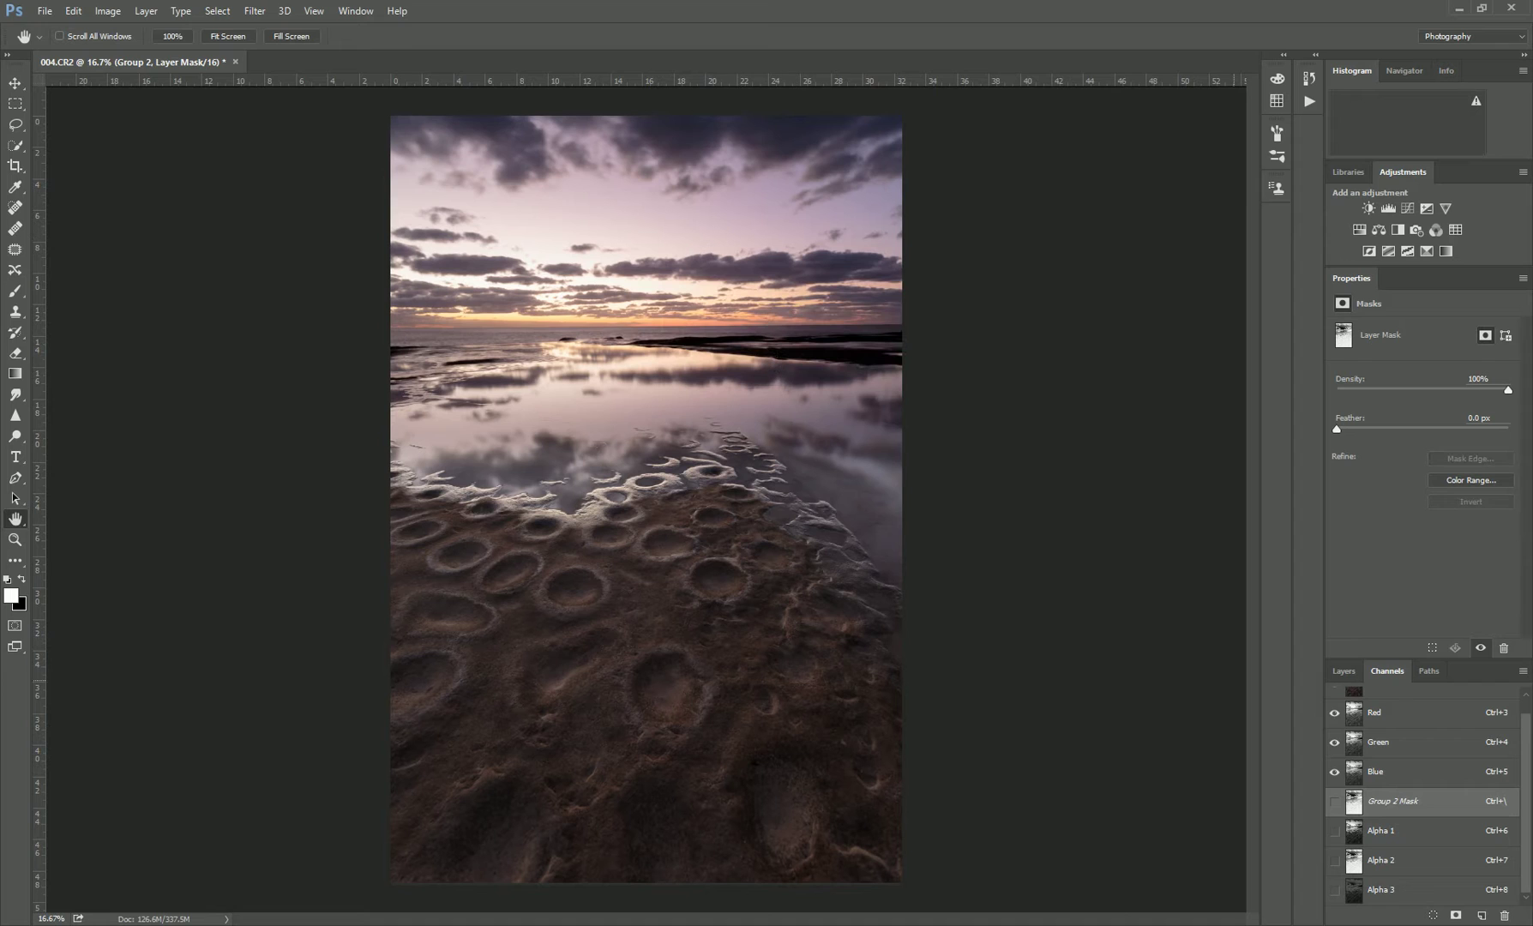
pyautogui.click(1343, 671)
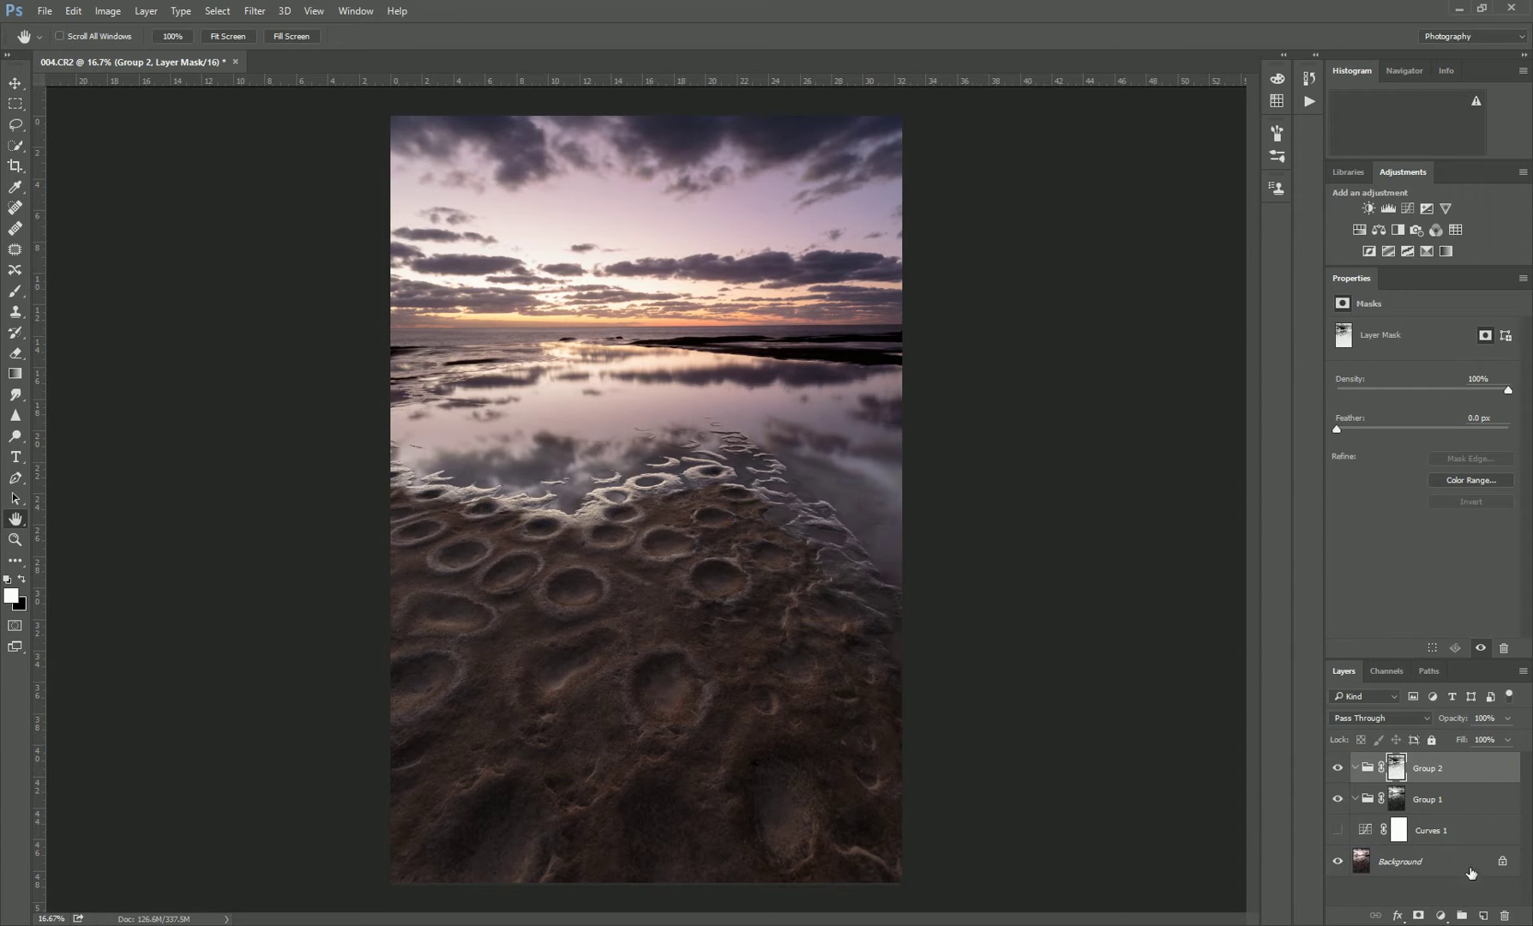
pyautogui.click(1461, 915)
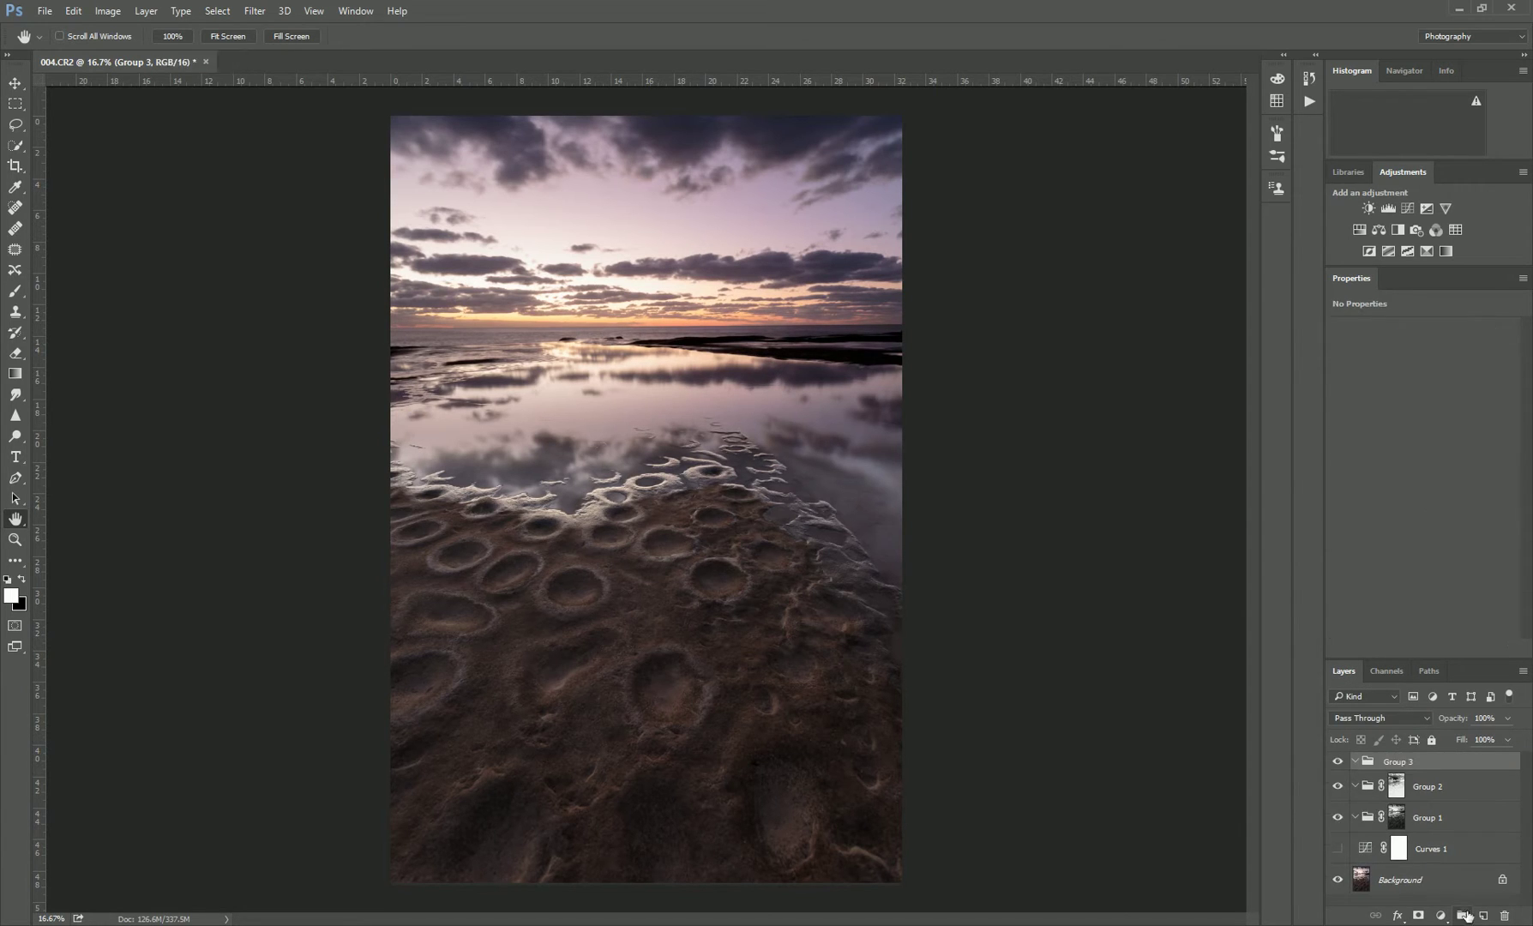
pyautogui.click(1419, 916)
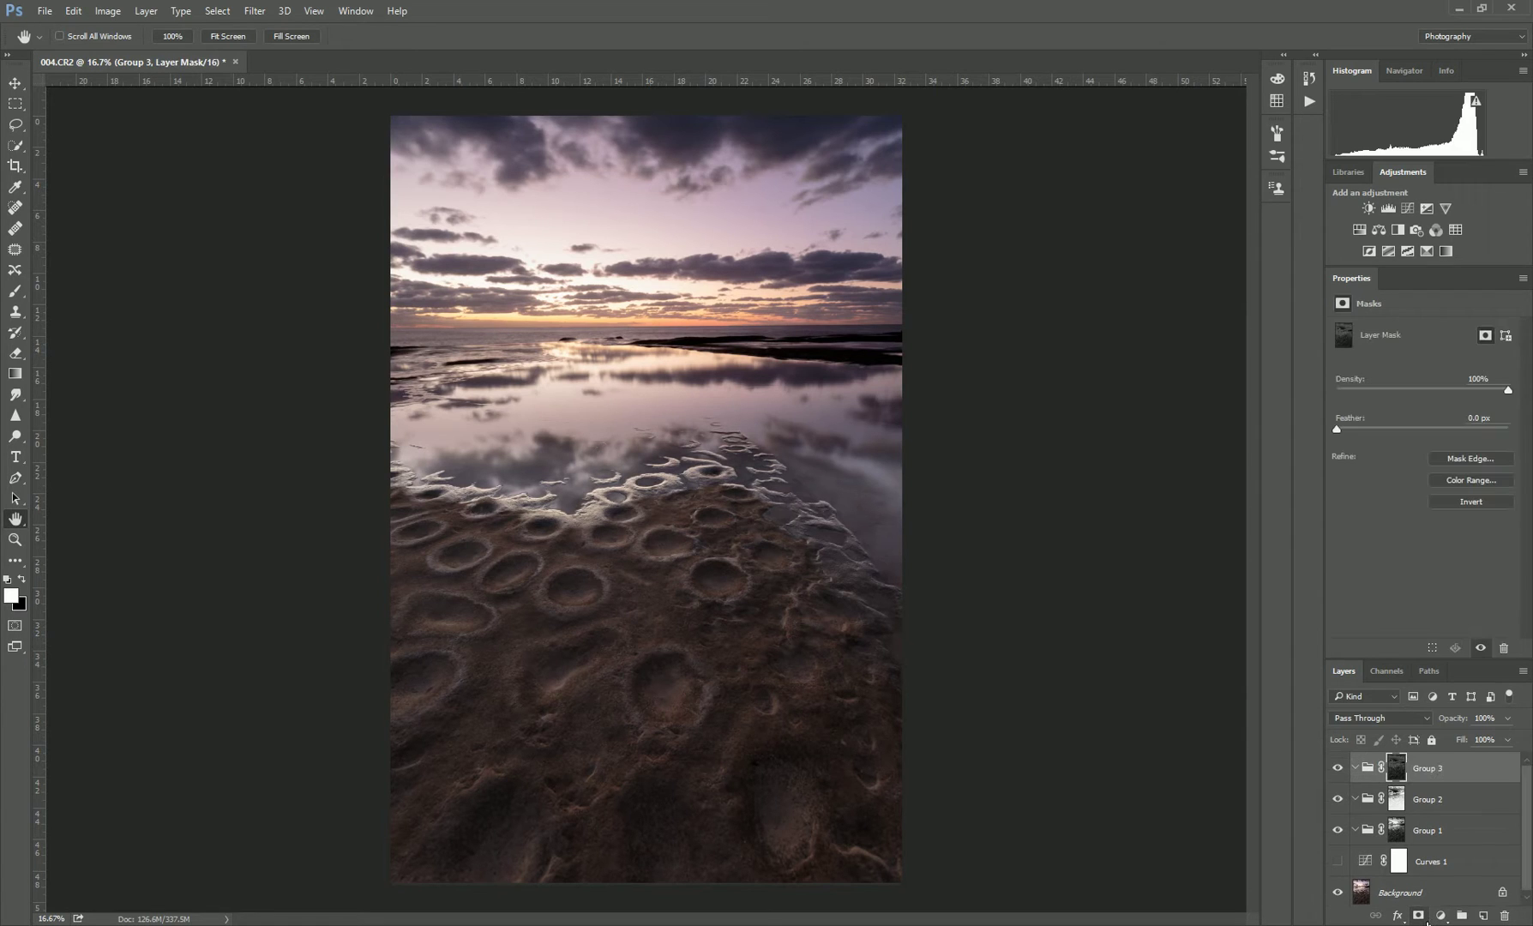
# Step: Review the luminosity masks of Group 1, Group 2 and Group 3 in turn
pyautogui.click(1432, 844)
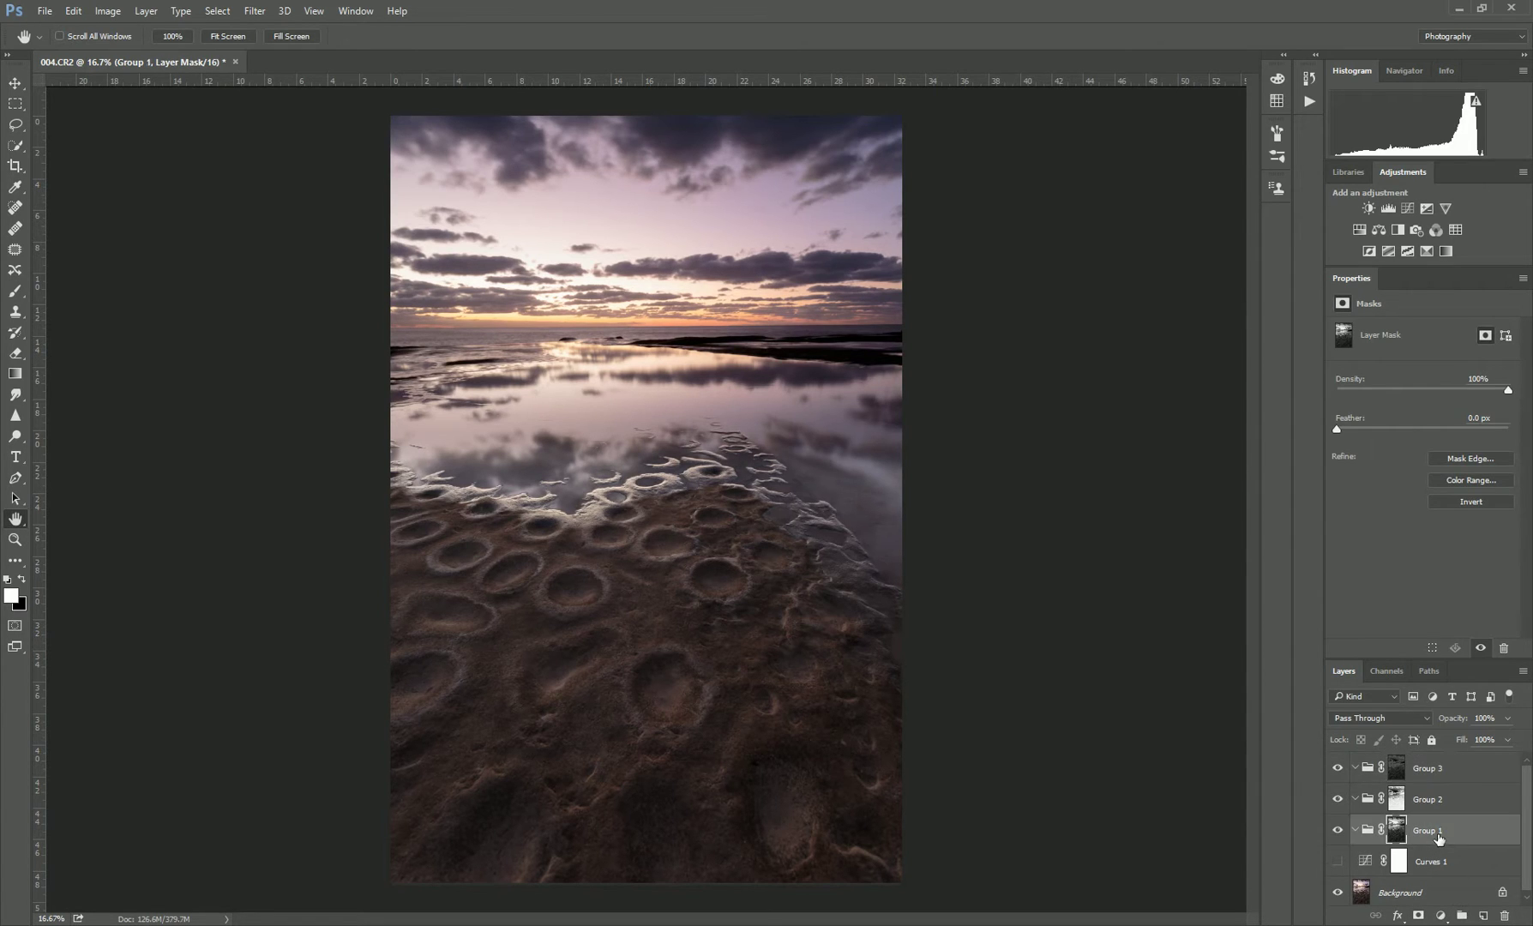
pyautogui.click(1448, 811)
pyautogui.click(1449, 783)
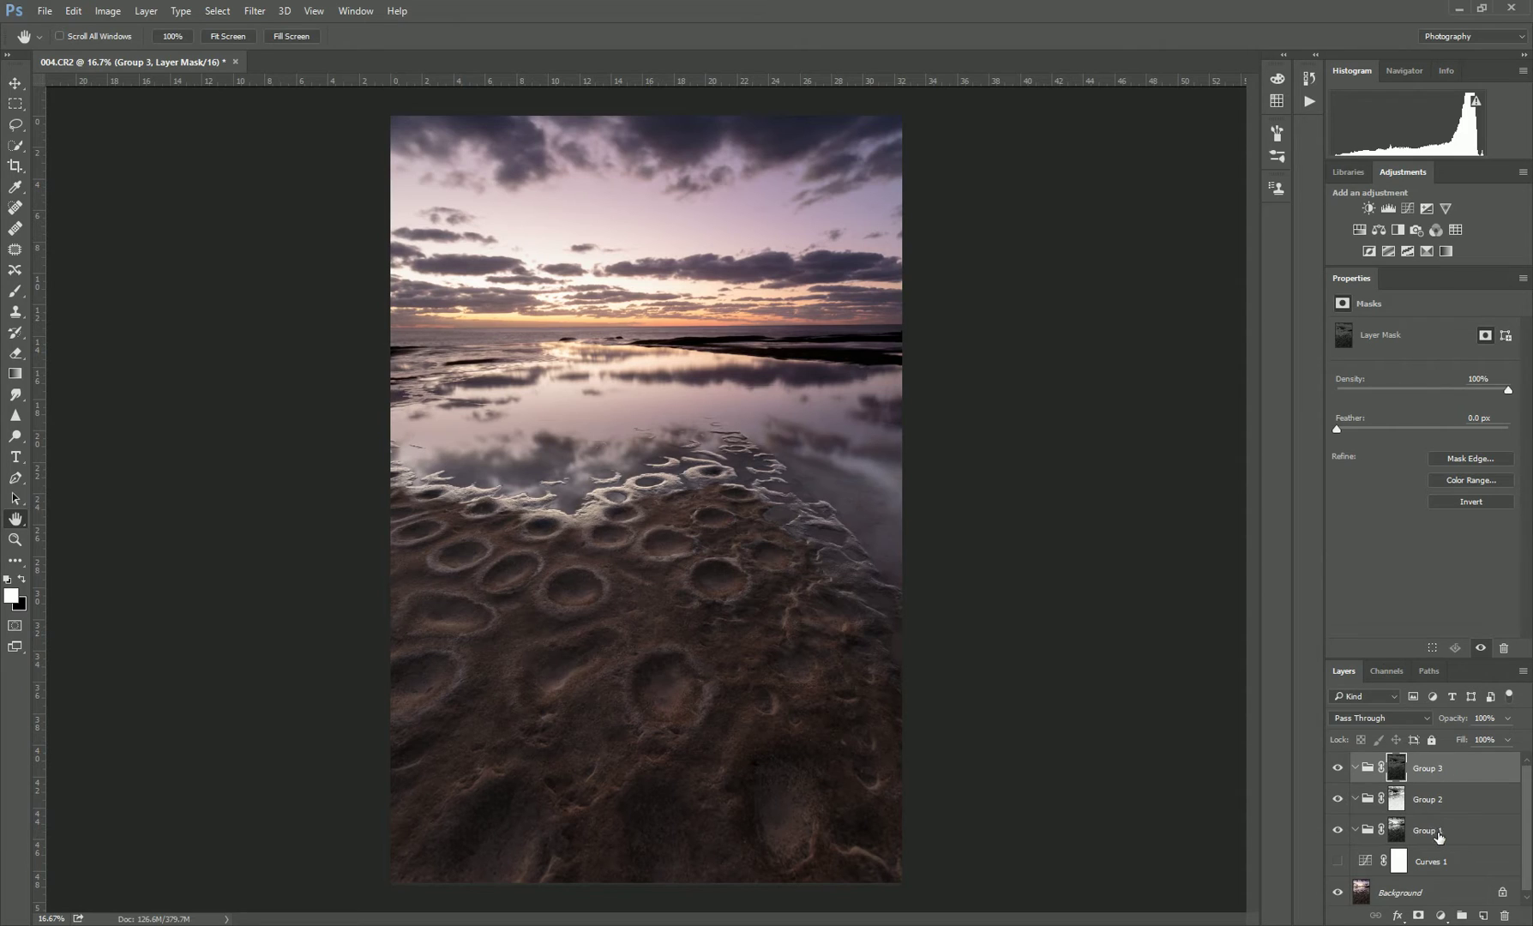
pyautogui.click(1437, 829)
pyautogui.click(1442, 809)
pyautogui.click(1453, 777)
pyautogui.click(1449, 837)
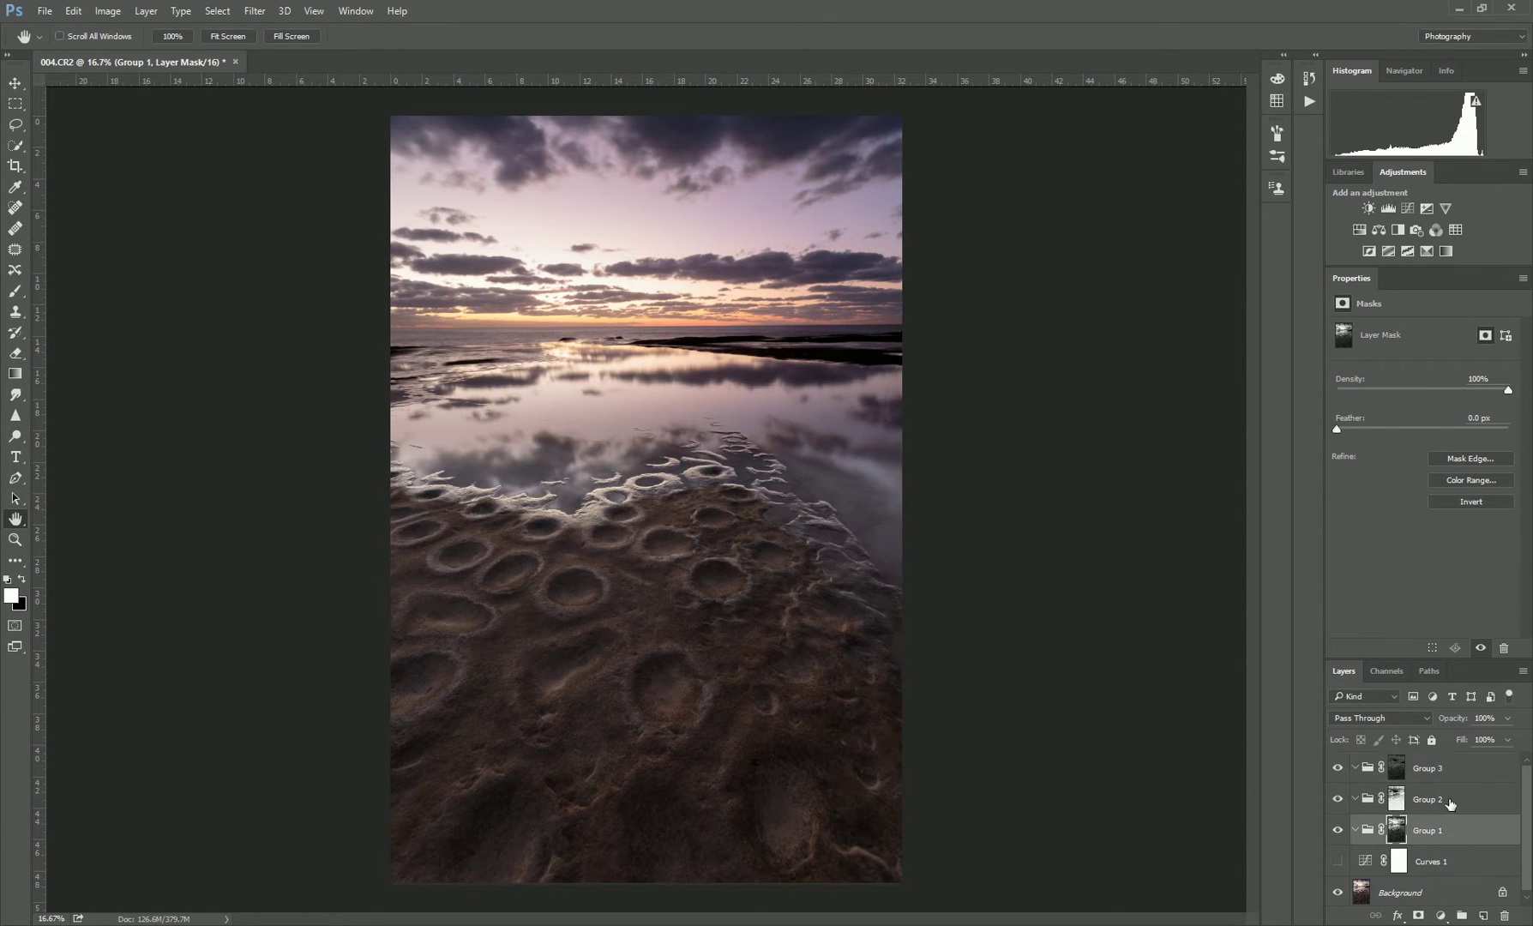
pyautogui.click(1451, 810)
pyautogui.click(1455, 774)
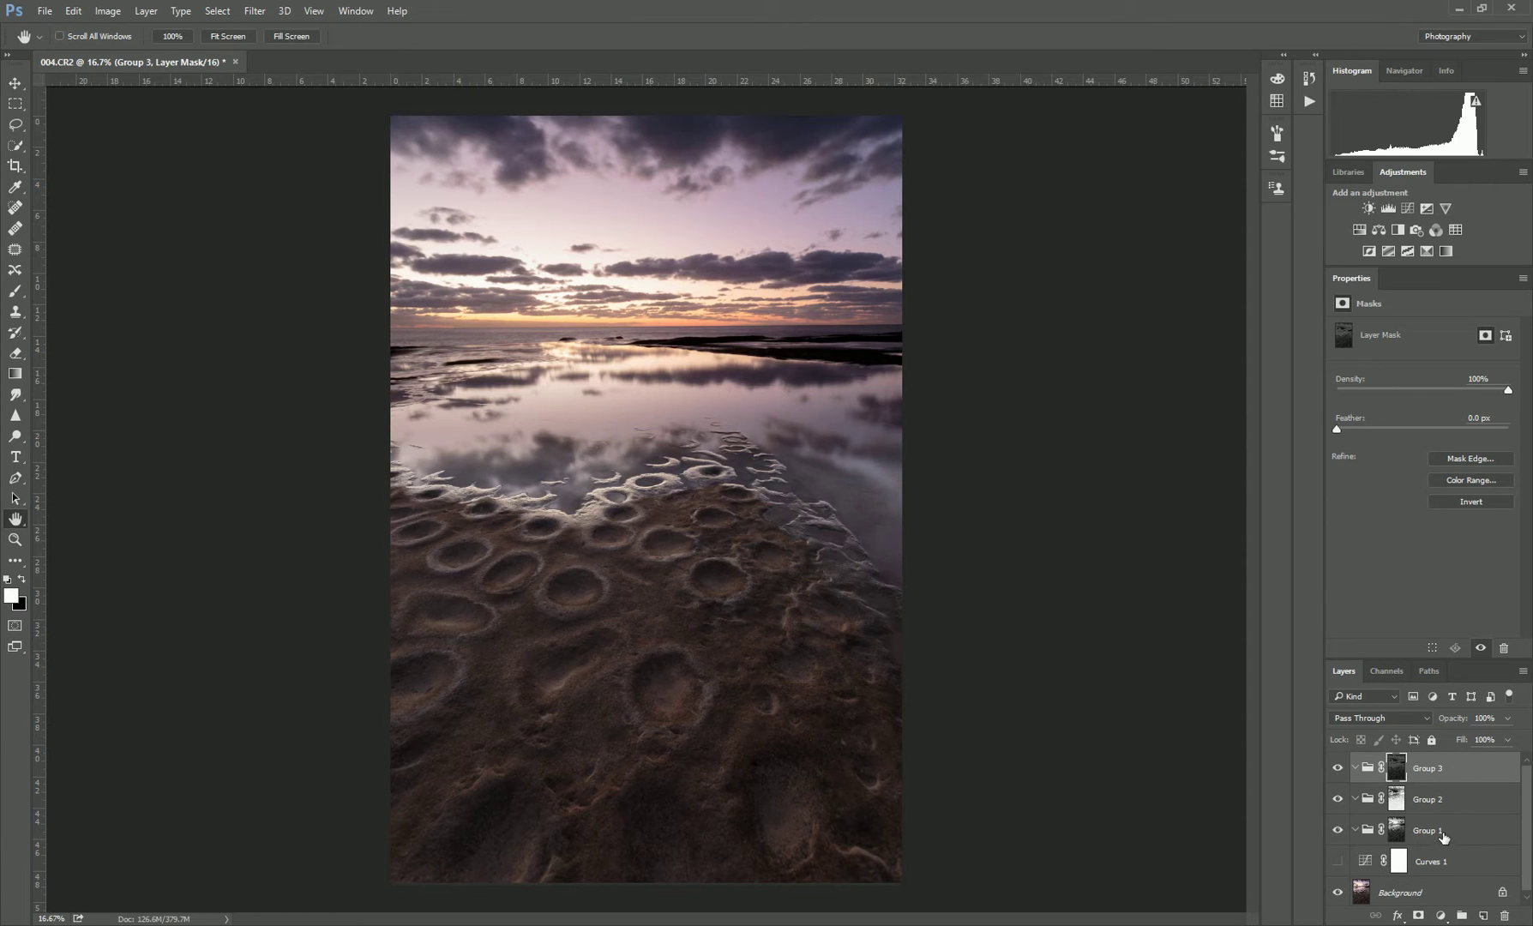
# Step: Add a Curves adjustment inside Group 1 and pull a curve point down to input 185, output 117
pyautogui.click(1442, 836)
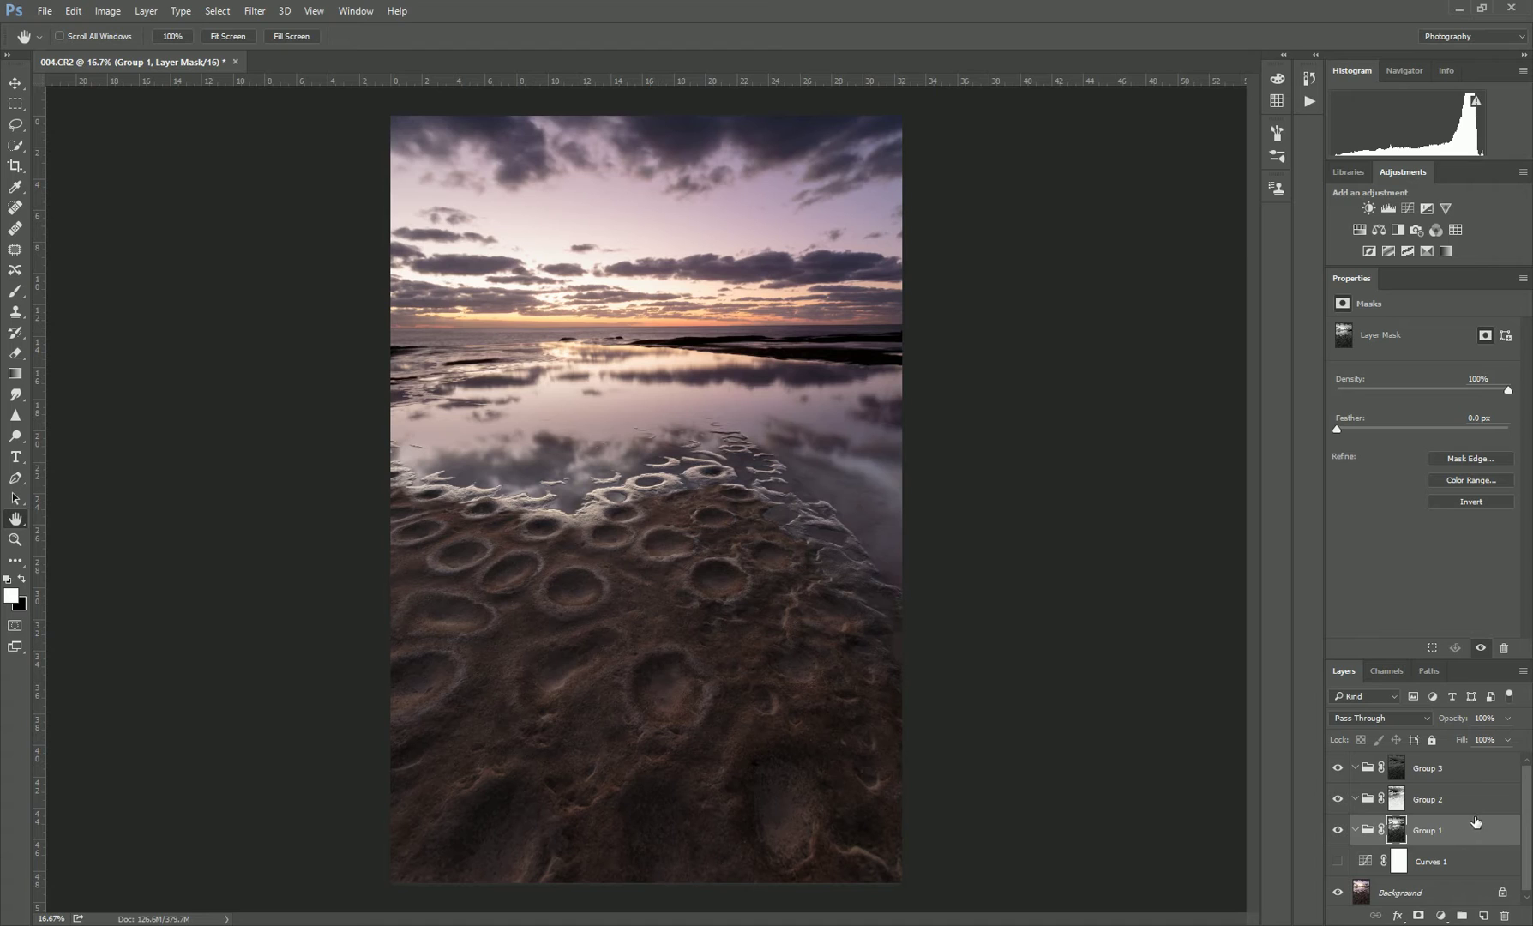
pyautogui.click(1415, 214)
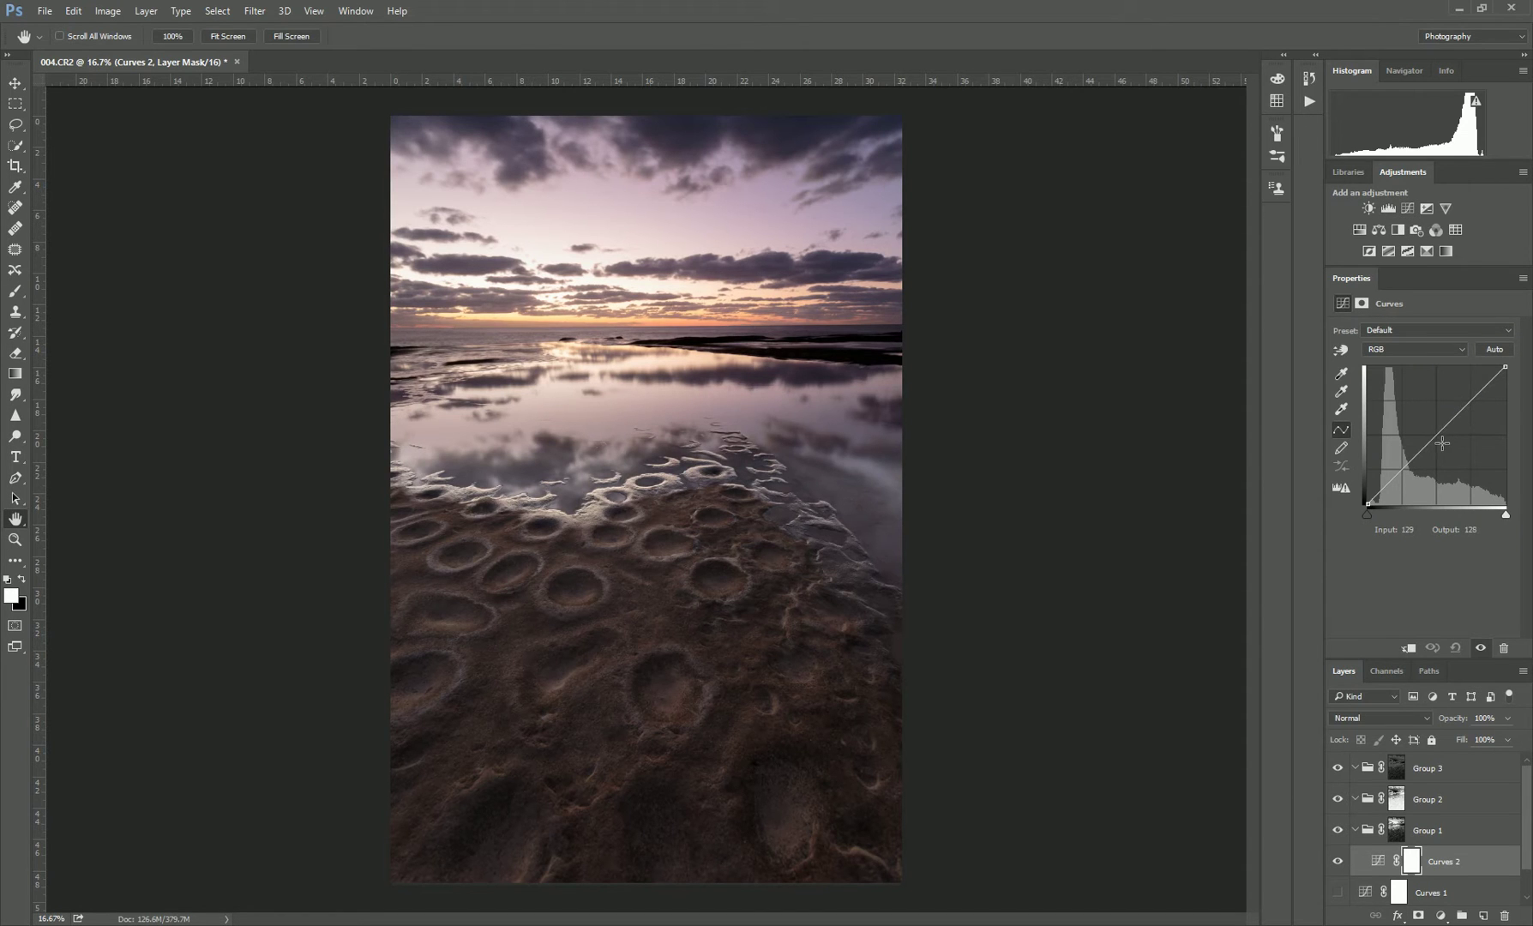
pyautogui.moveTo(1442, 444); pyautogui.dragTo(1497, 493)
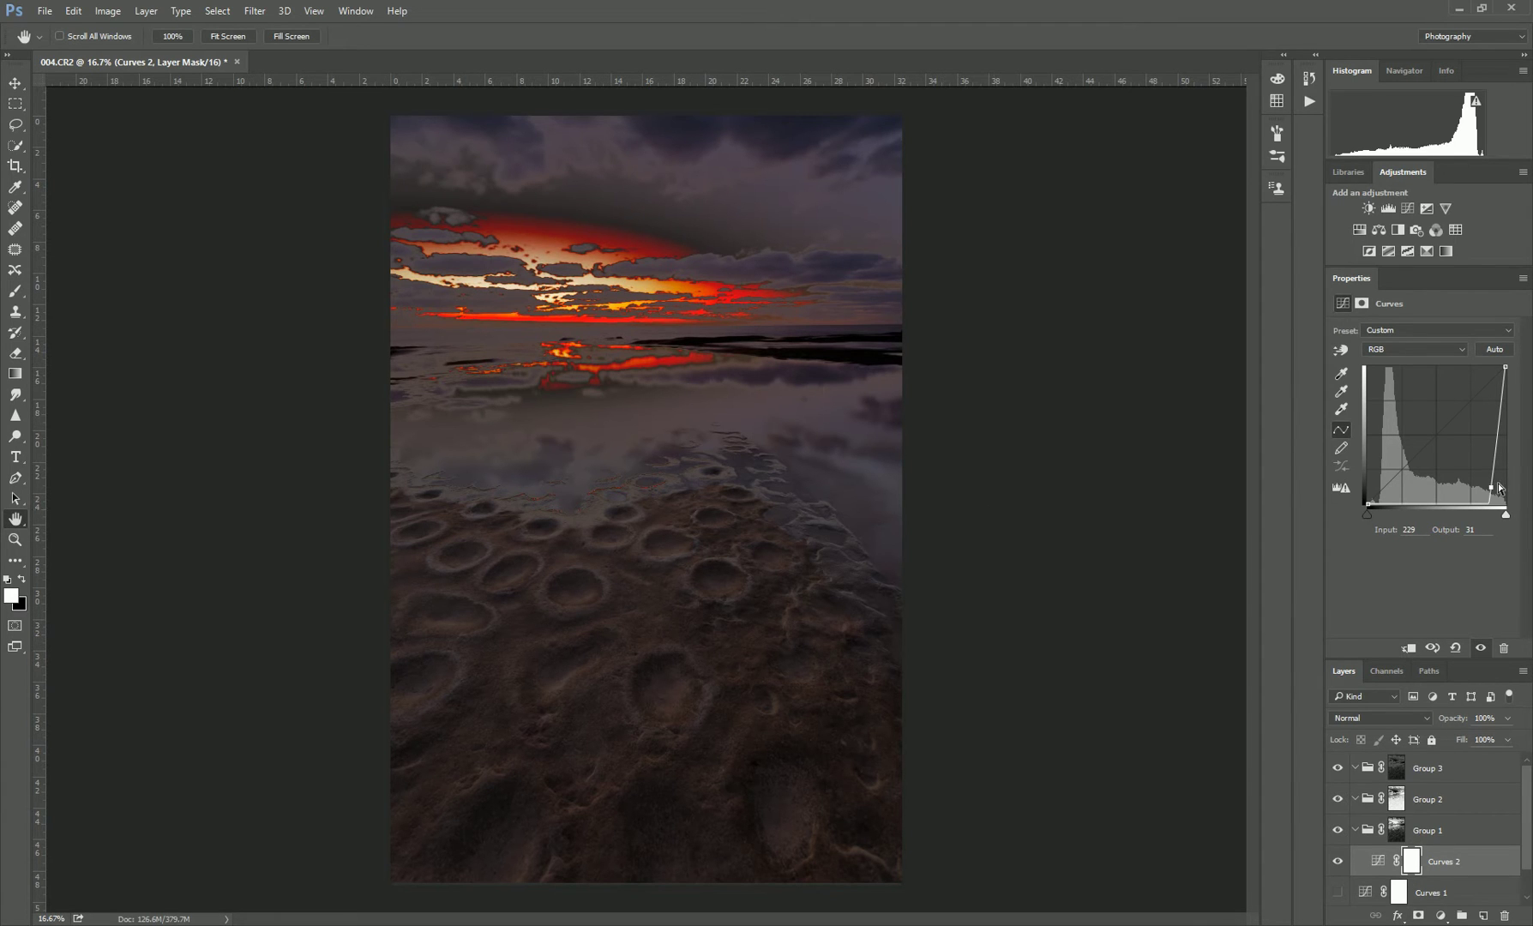
pyautogui.moveTo(1490, 487); pyautogui.dragTo(1475, 449)
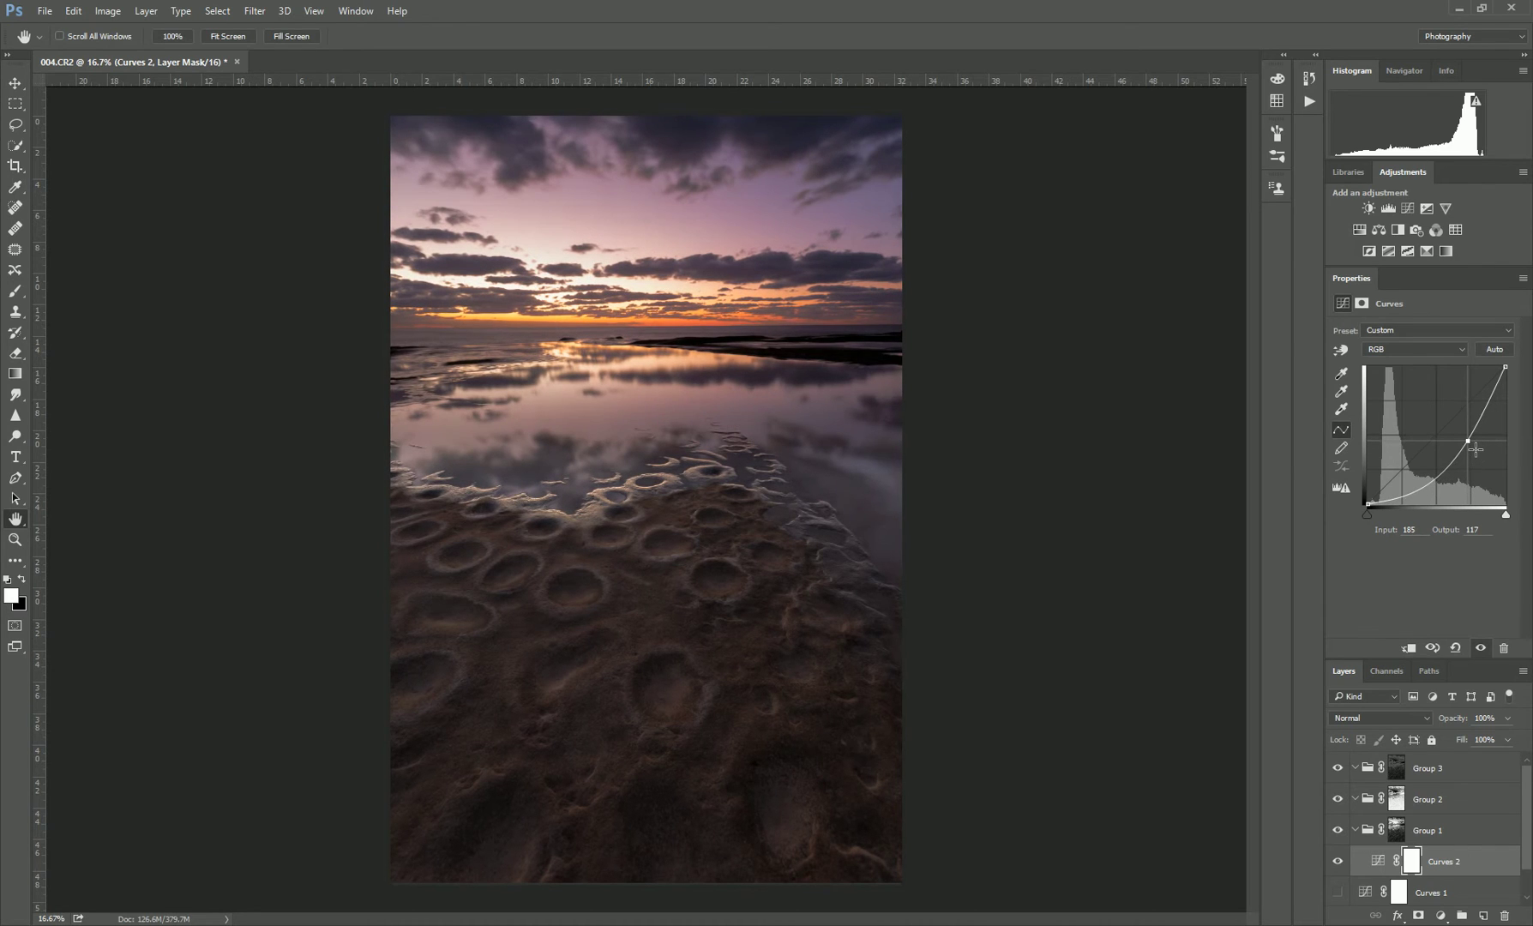
# Step: Add a highlights point at about input 231, output 224 and refine the lower point to input 179, output 123
pyautogui.moveTo(1501, 396); pyautogui.dragTo(1500, 389)
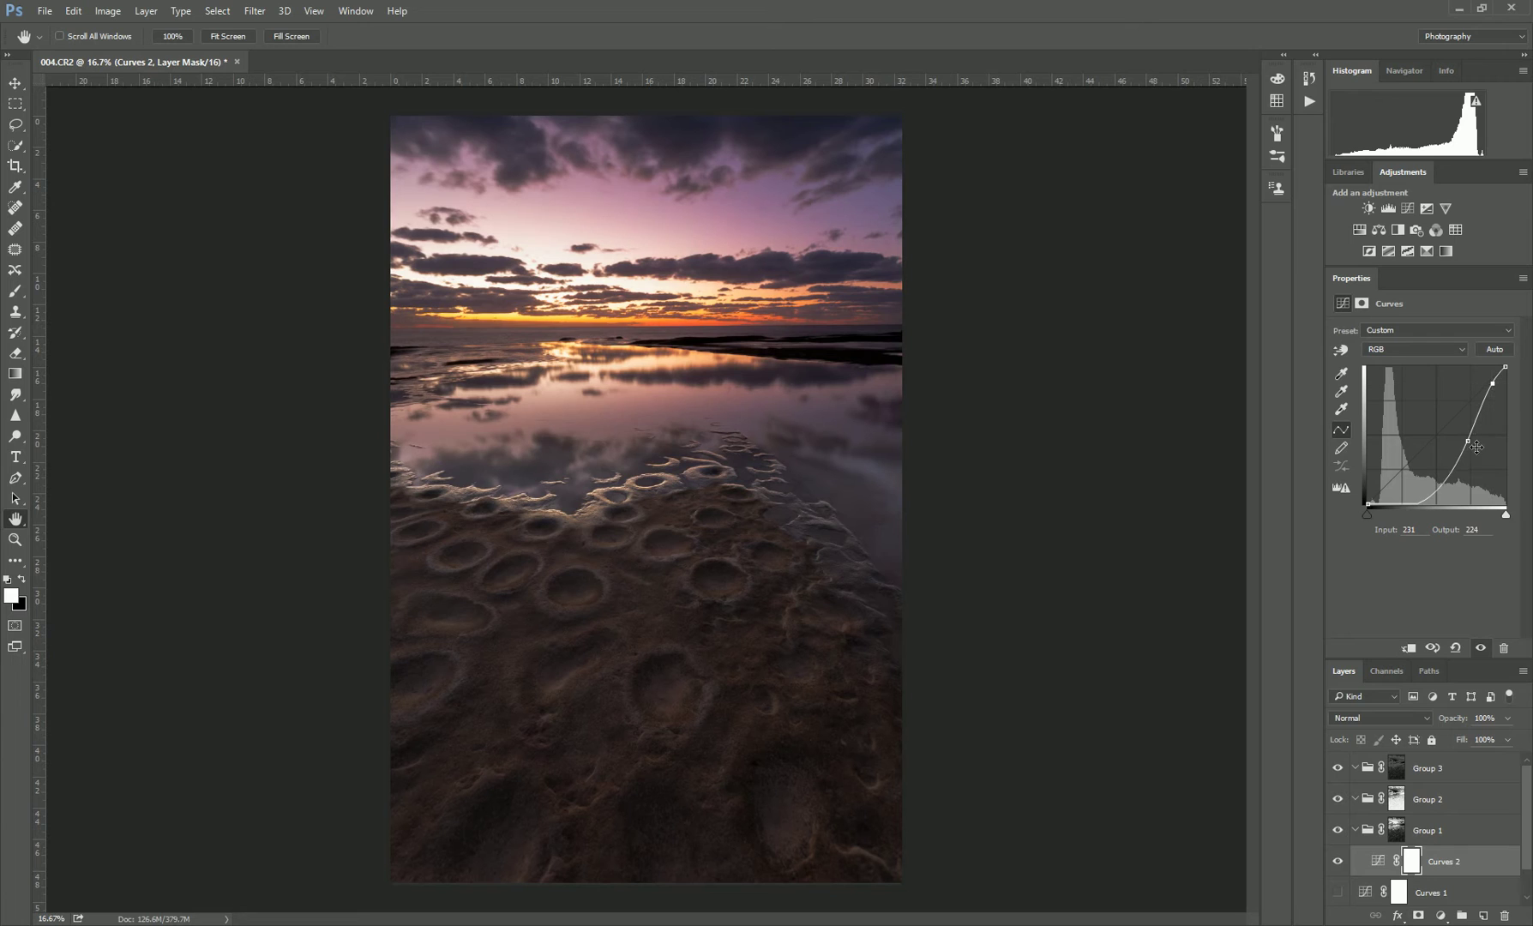
pyautogui.moveTo(1474, 447); pyautogui.dragTo(1474, 446)
pyautogui.moveTo(1499, 392); pyautogui.dragTo(1499, 392)
pyautogui.moveTo(1473, 445); pyautogui.dragTo(1470, 444)
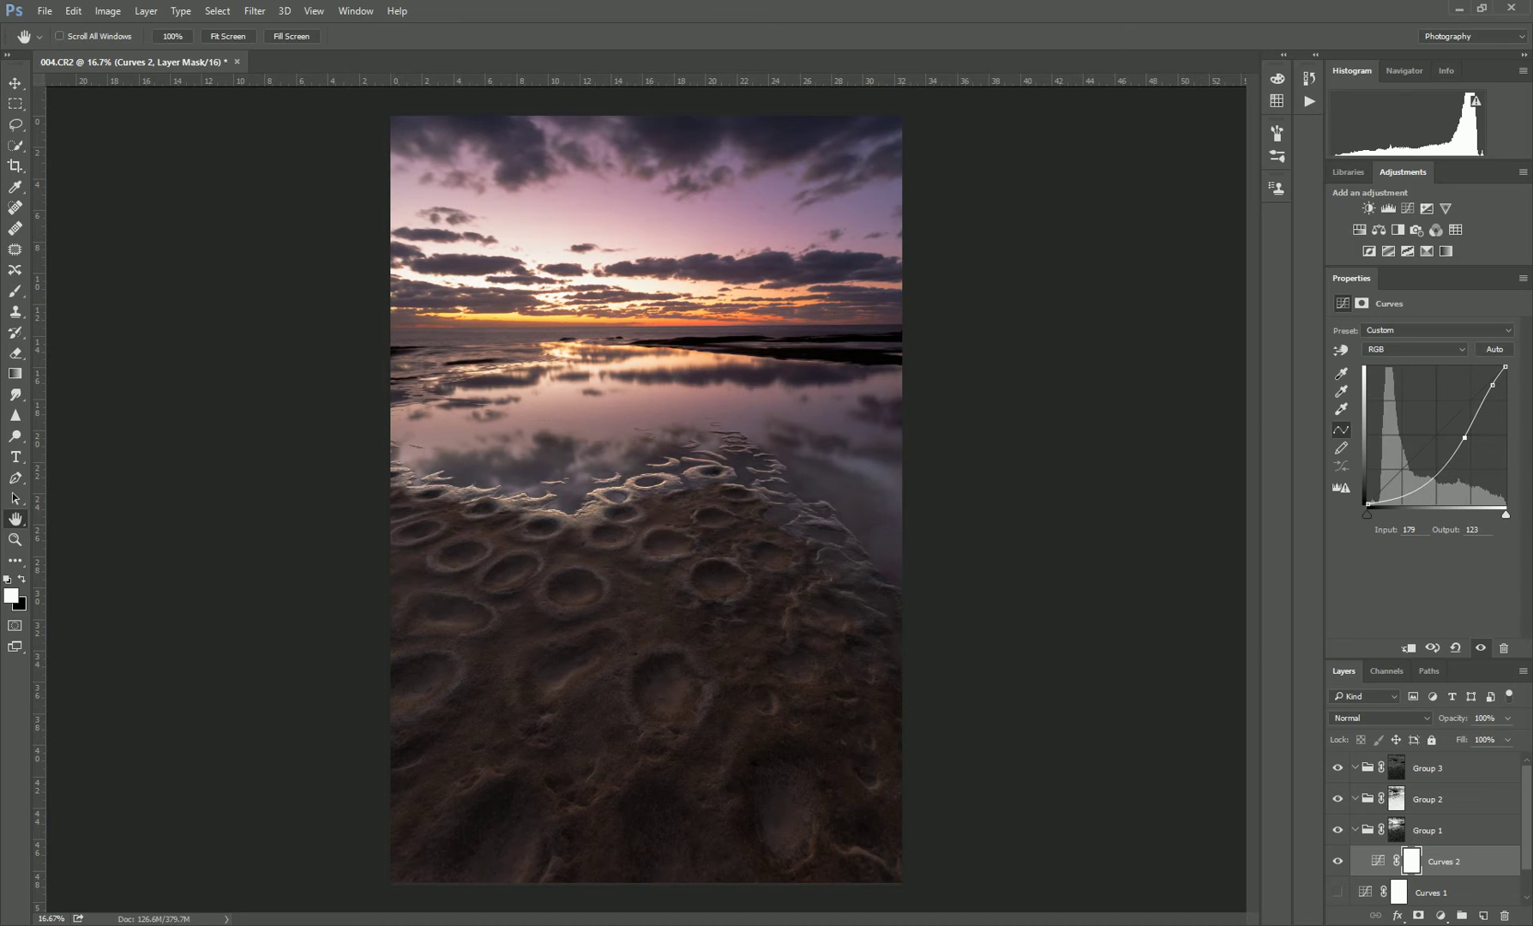
# Step: Toggle the Curves 2 layer's visibility to compare the photo with and without the adjustment
pyautogui.click(1339, 861)
pyautogui.click(1339, 862)
pyautogui.click(1340, 862)
pyautogui.click(1339, 863)
pyautogui.click(1339, 862)
# Step: Try the Luminosity blend mode on Curves 2, compare it with the layer hidden, and restore the Normal blend mode
pyautogui.click(1381, 722)
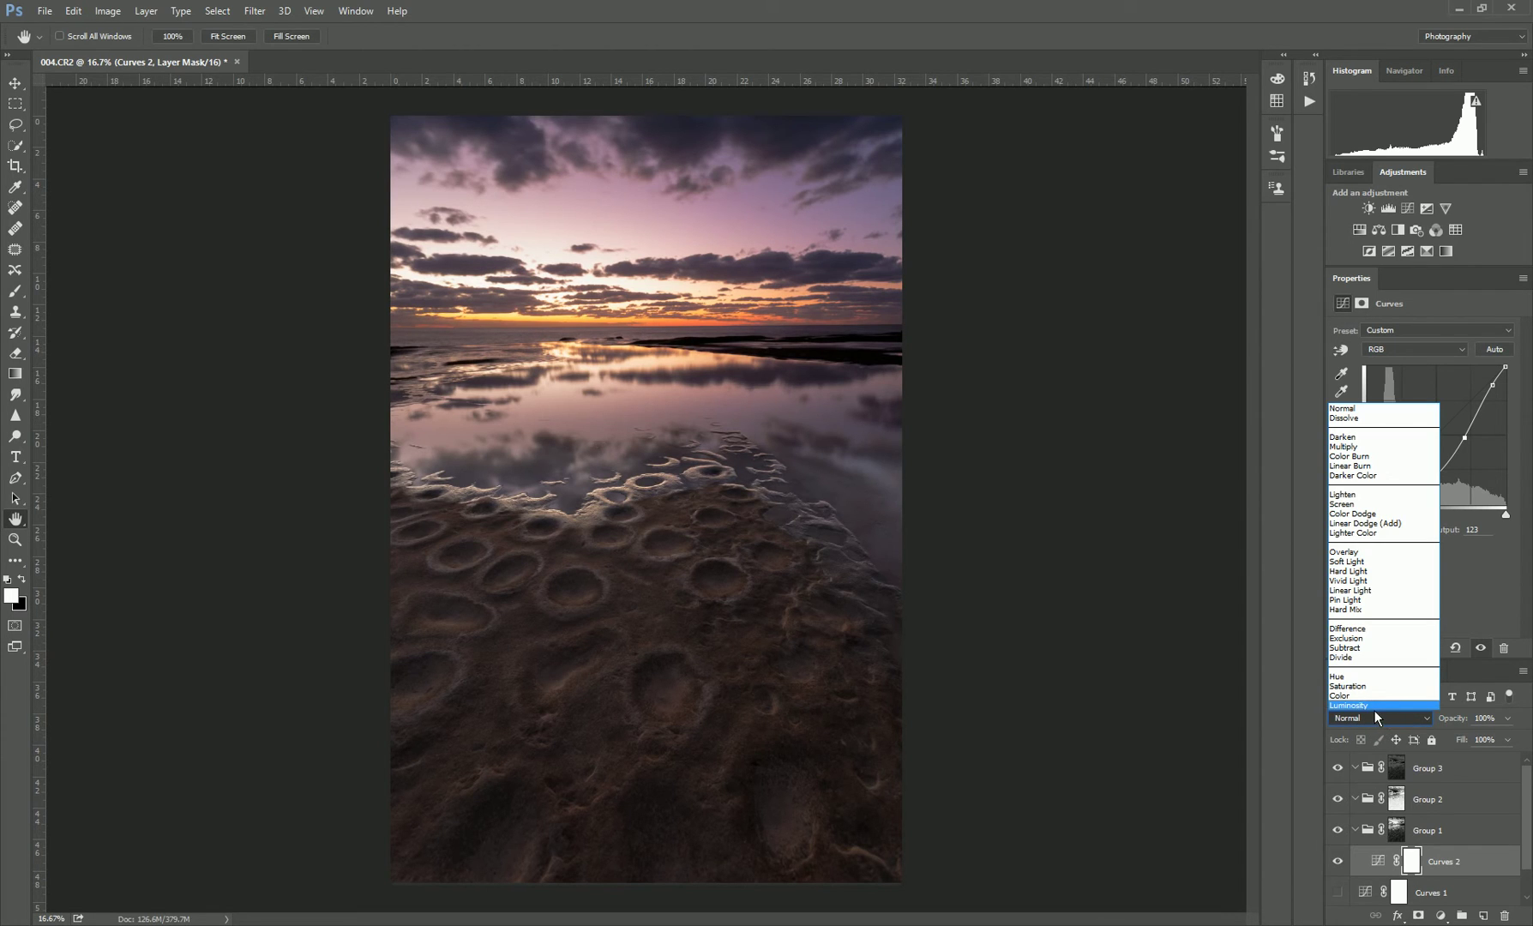
pyautogui.click(1372, 708)
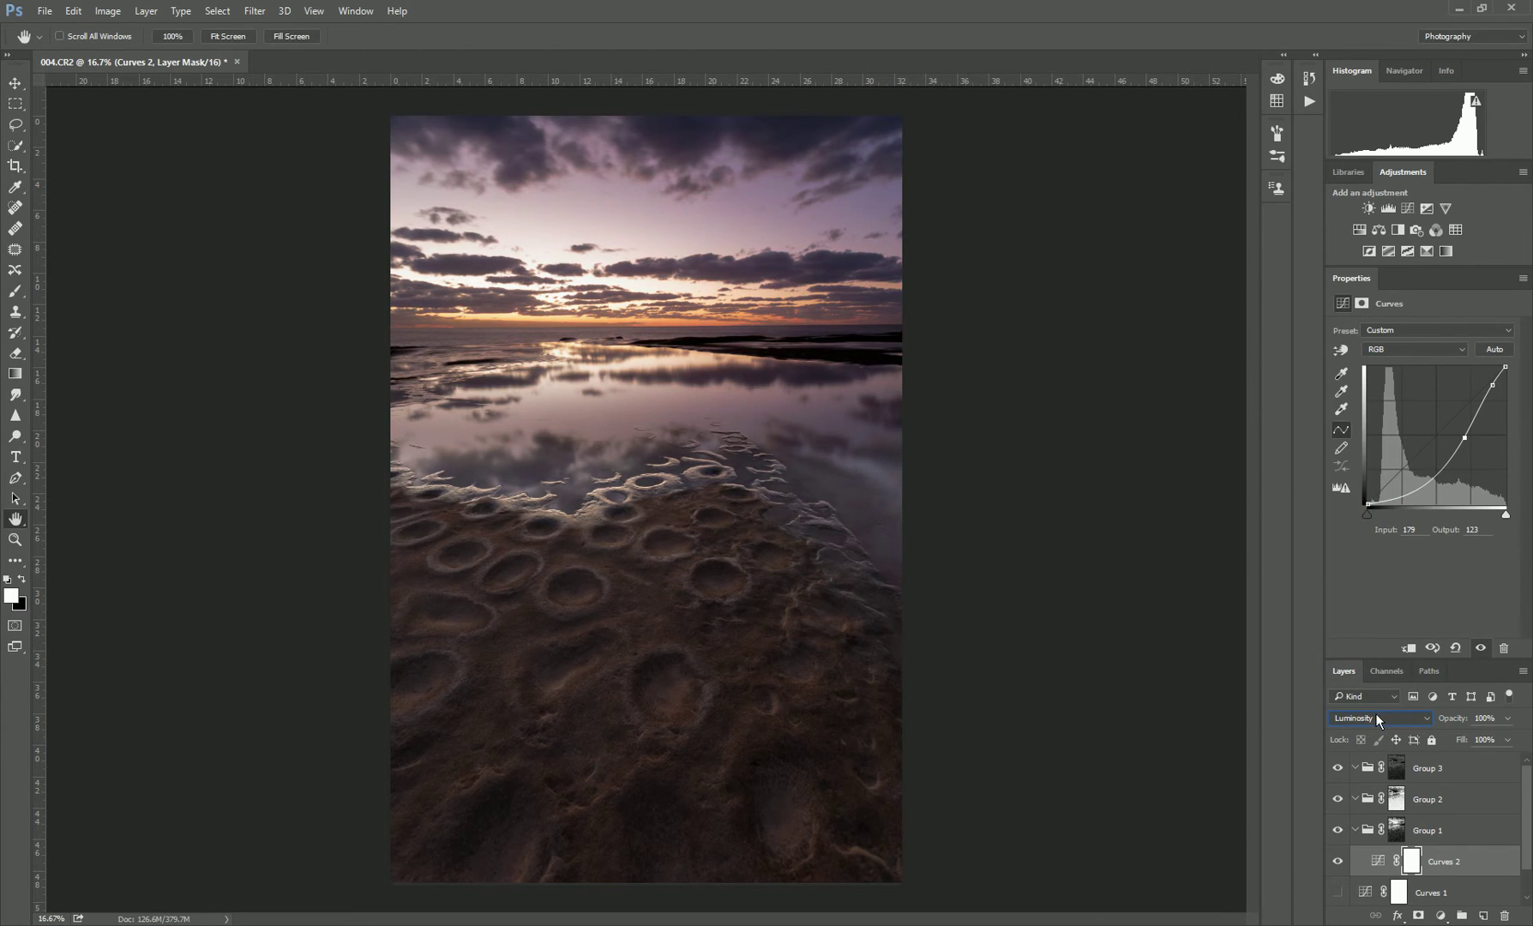
pyautogui.click(1338, 861)
pyautogui.click(1338, 861)
pyautogui.click(1345, 862)
pyautogui.click(1345, 863)
pyautogui.click(1381, 722)
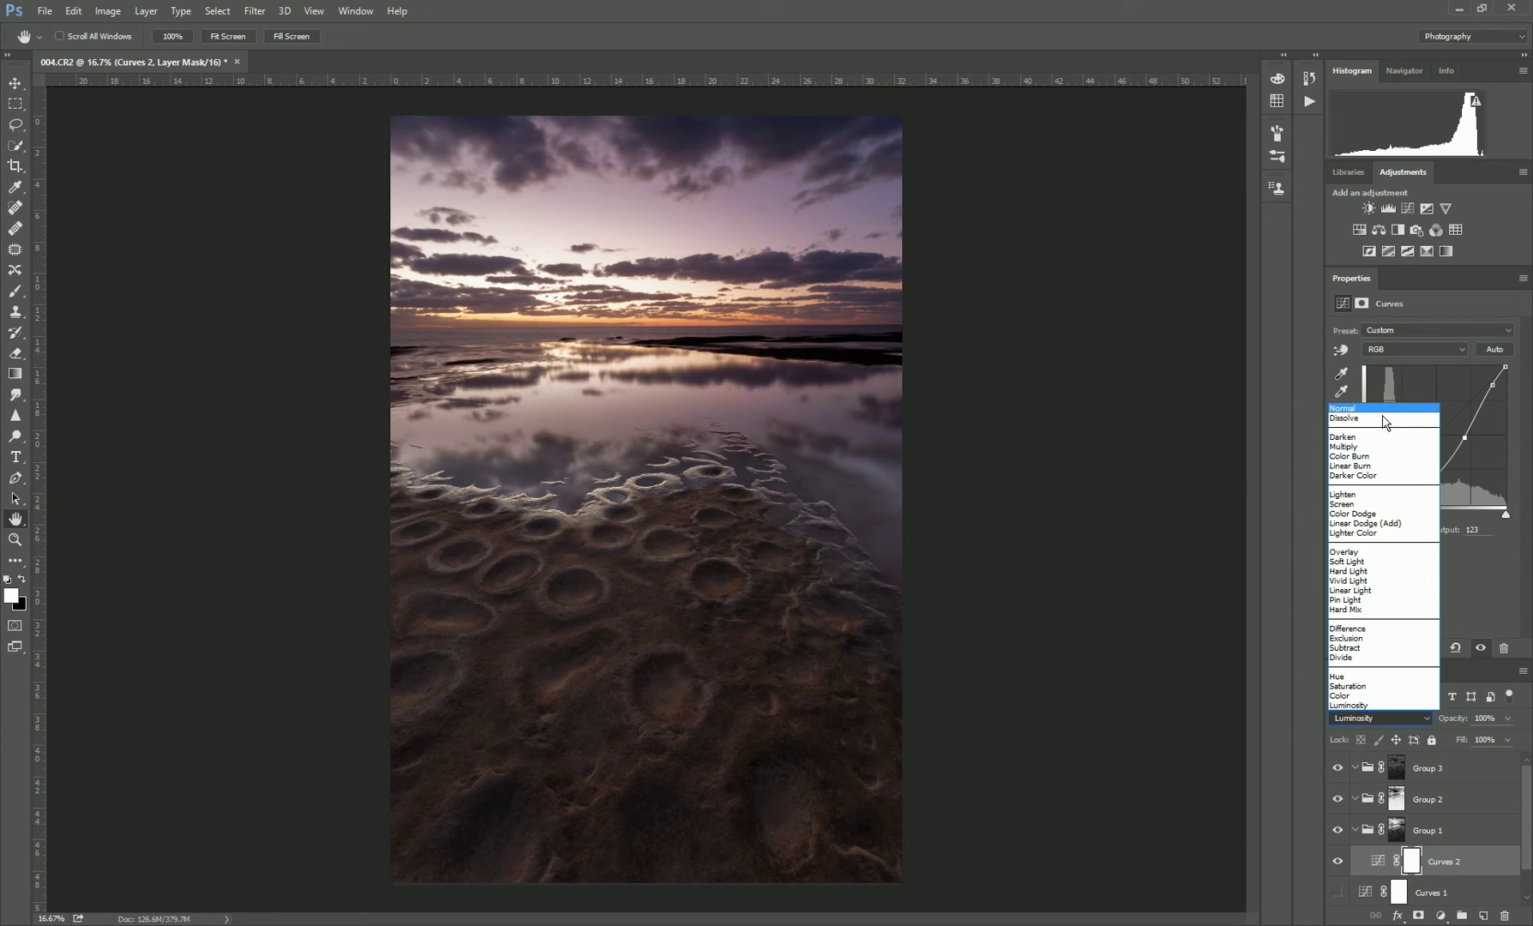
pyautogui.click(1381, 410)
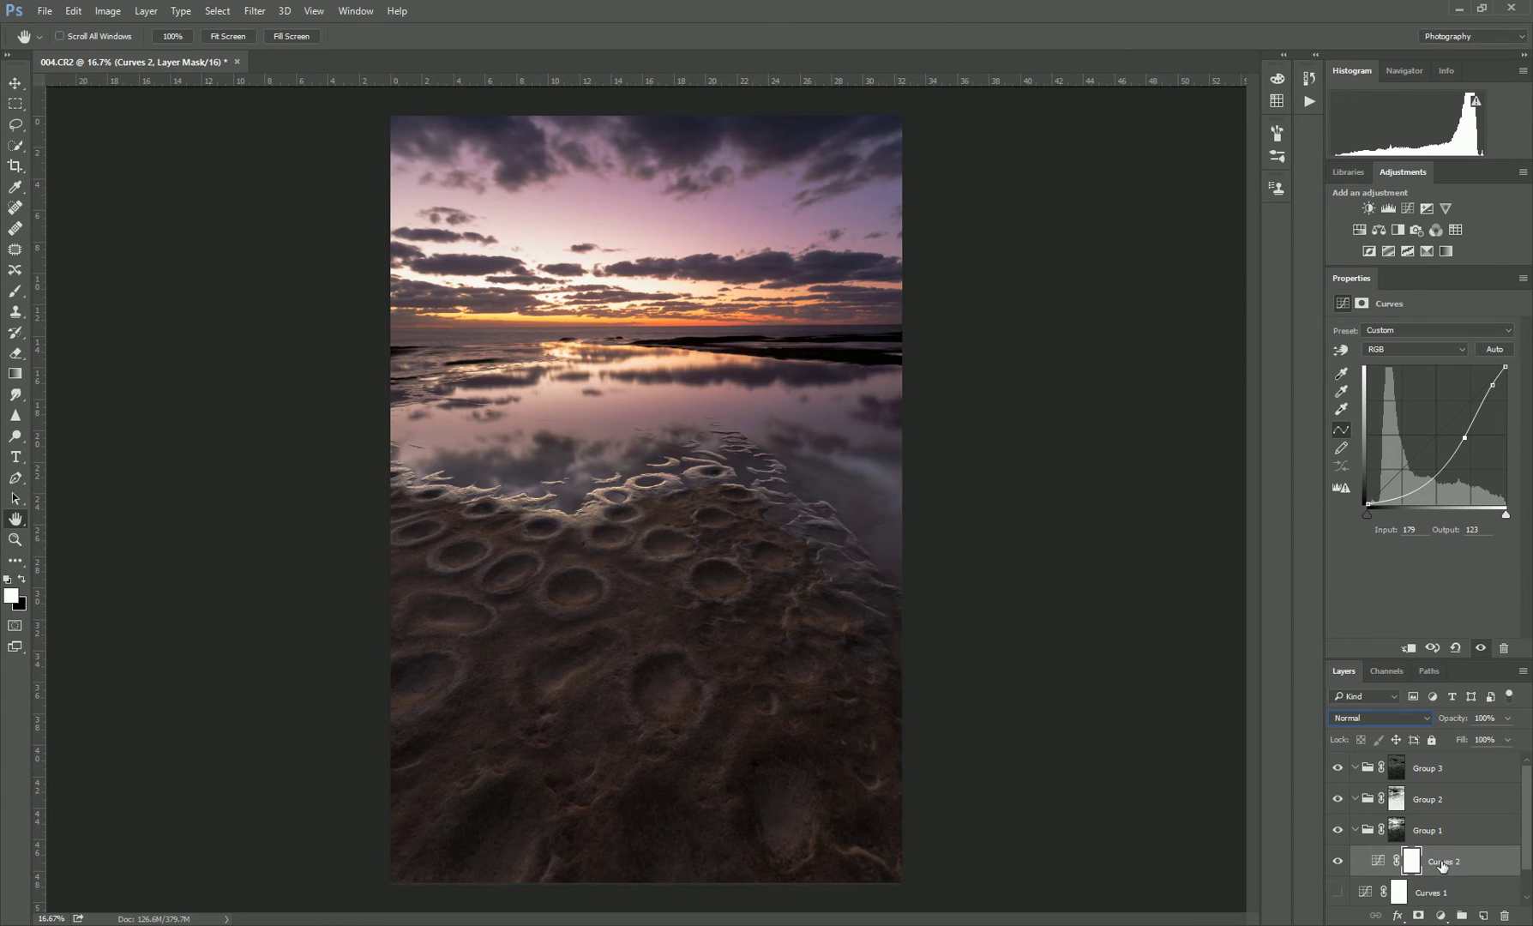
# Step: Compare the image before and after Curves 2 in Normal mode by repeatedly hiding and showing the layer
pyautogui.click(1339, 861)
pyautogui.click(1343, 861)
pyautogui.click(1337, 860)
pyautogui.click(1337, 861)
pyautogui.click(1337, 861)
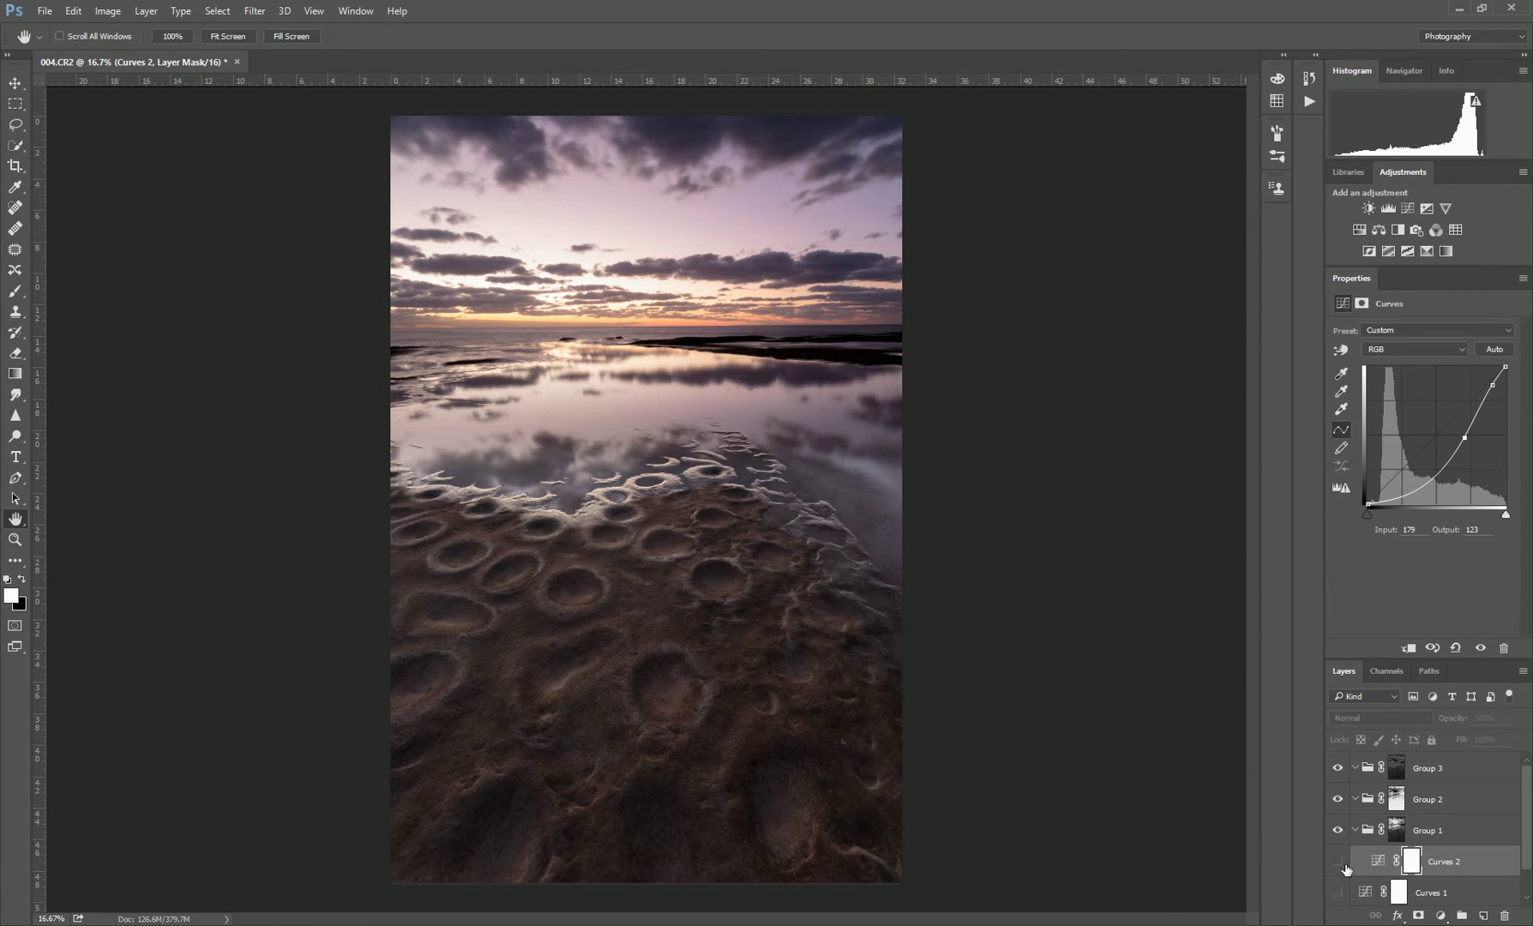
pyautogui.click(1343, 869)
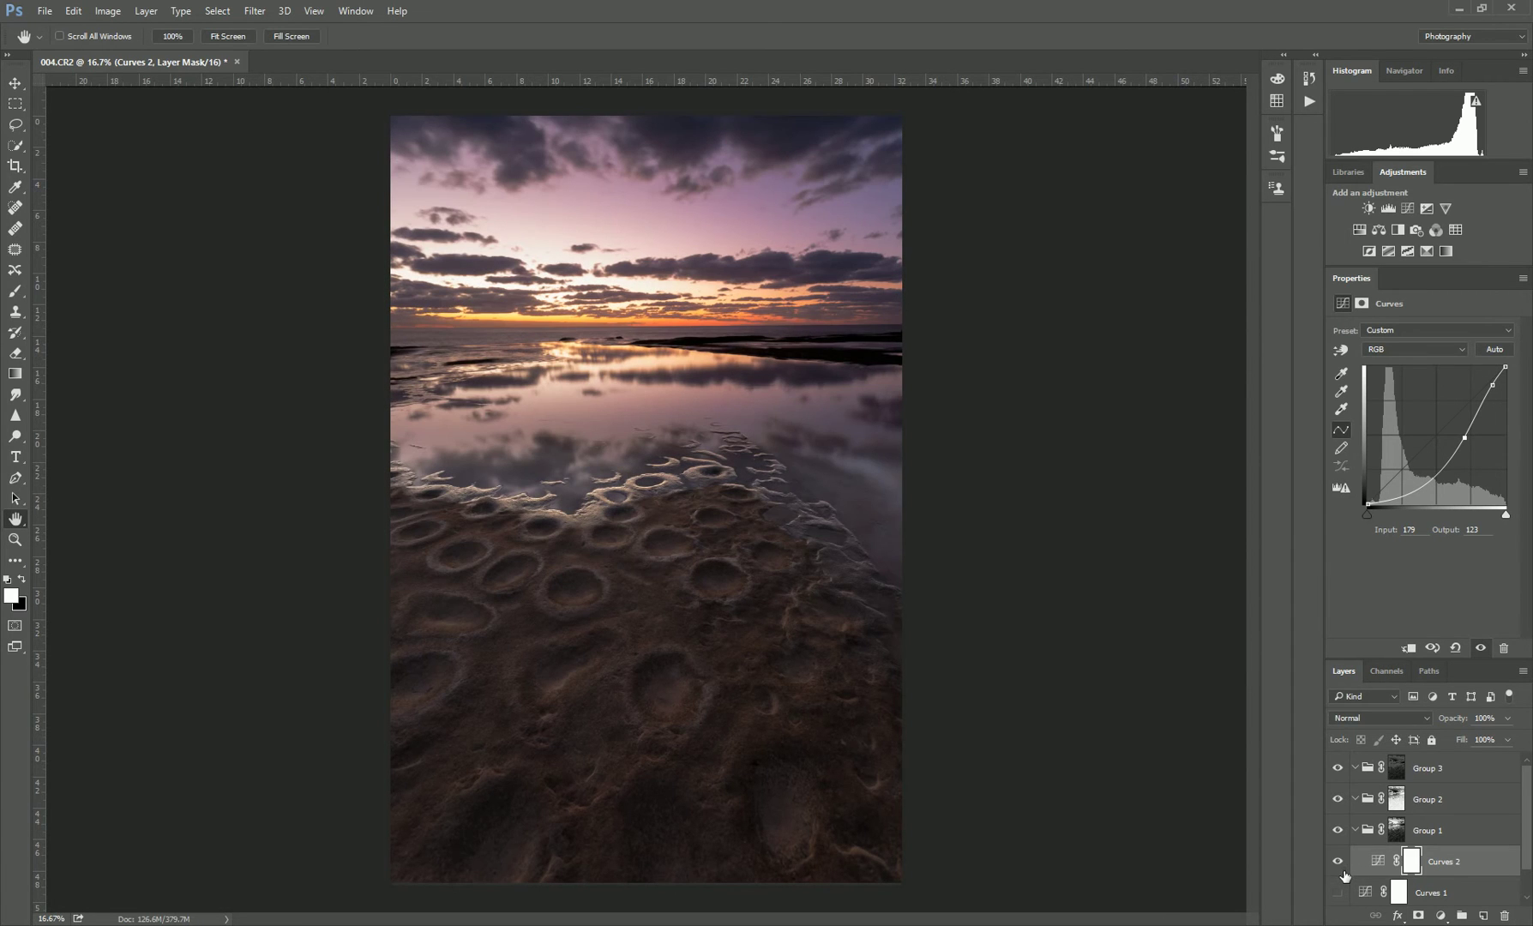
pyautogui.click(1341, 866)
pyautogui.click(1344, 869)
# Step: Restrict Curves 2 to the sky and water with a linear gradient on its mask, blending upward from black over the rocks to white
pyautogui.click(1417, 867)
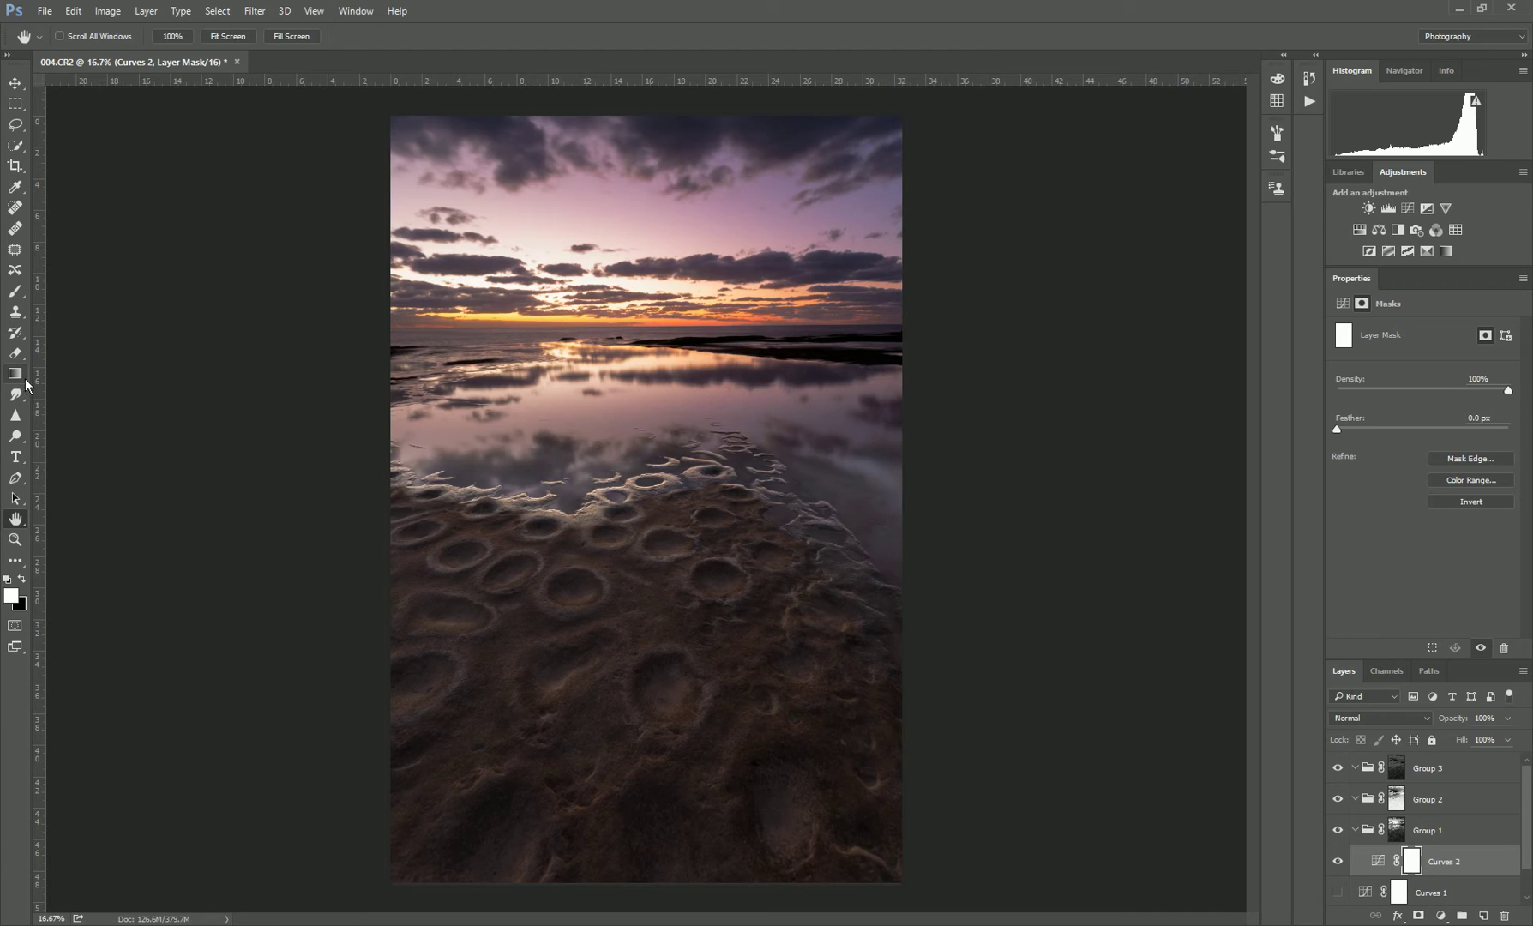
pyautogui.press('g')
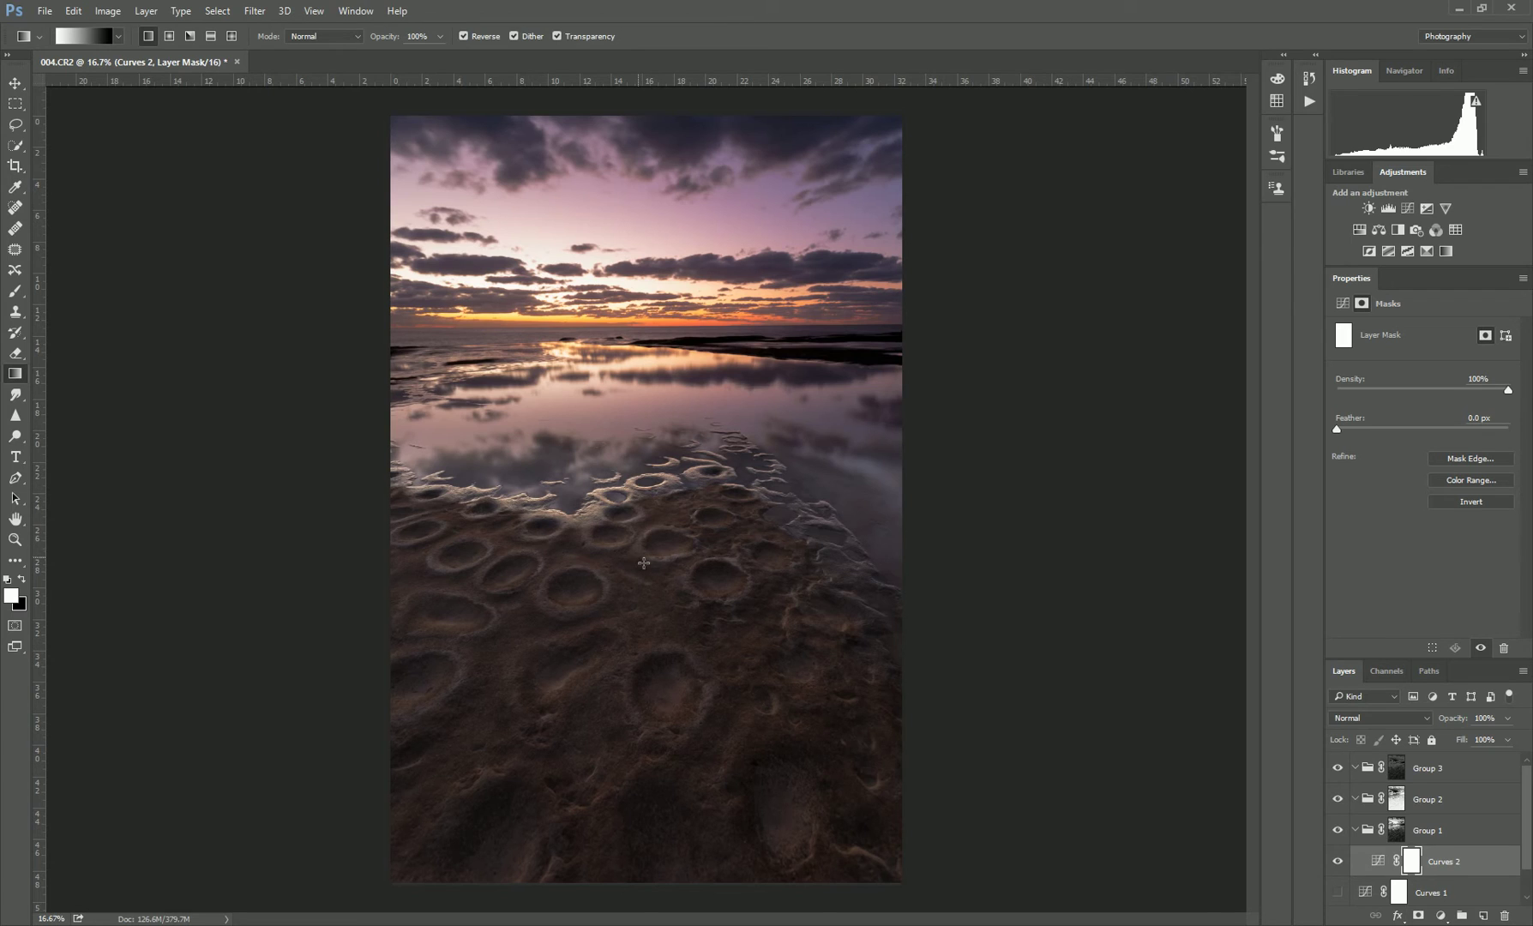
pyautogui.moveTo(641, 557); pyautogui.dragTo(657, 426)
pyautogui.moveTo(657, 424); pyautogui.dragTo(659, 428)
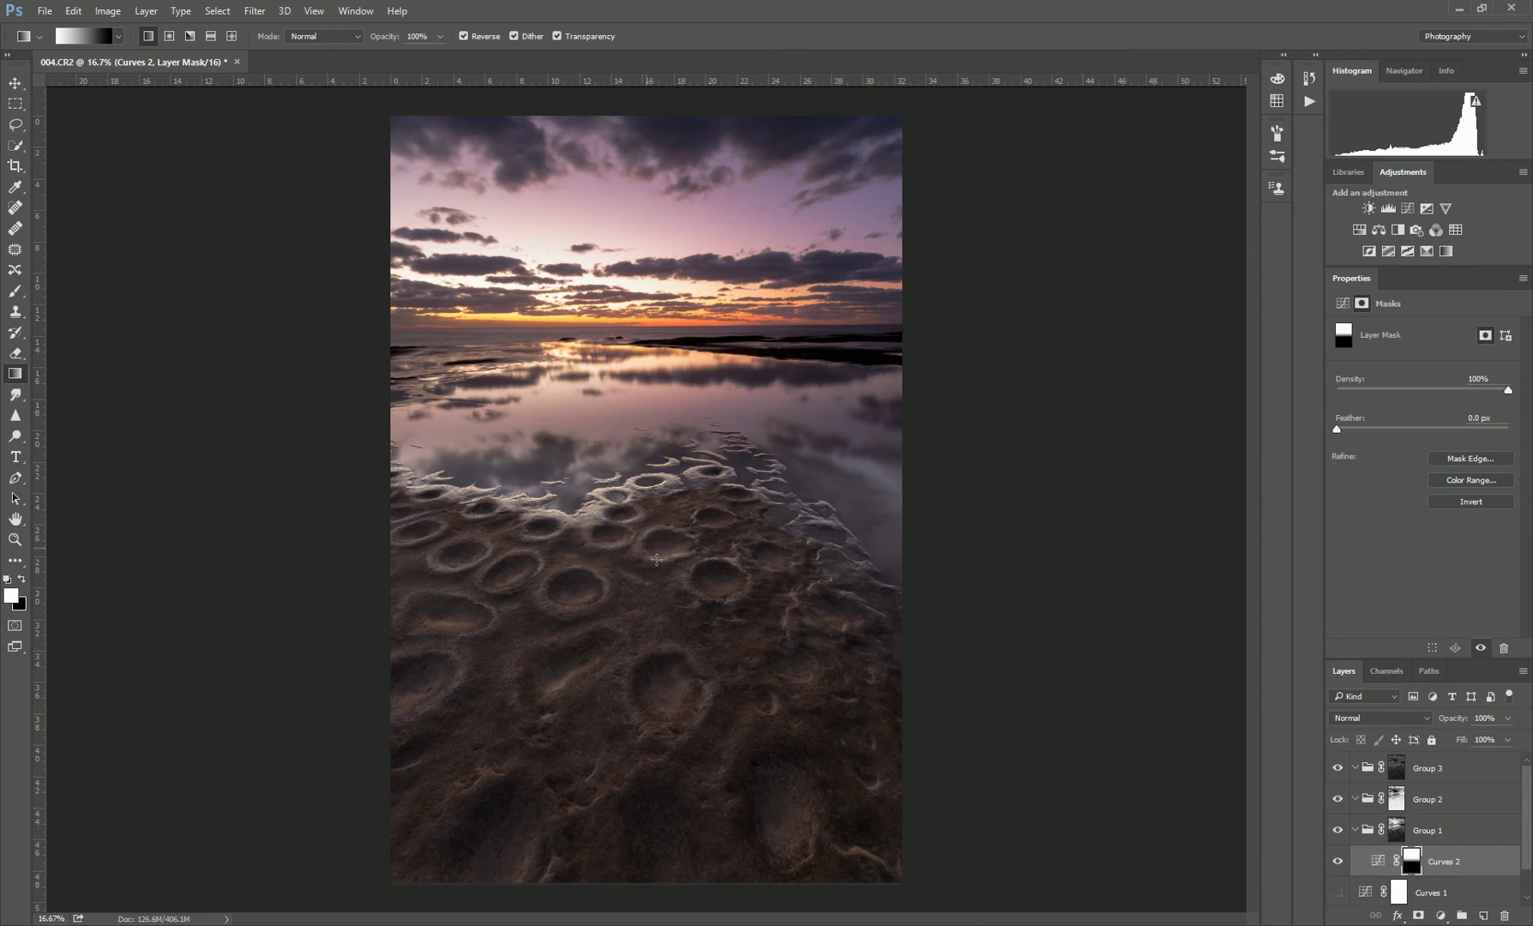
pyautogui.moveTo(630, 590); pyautogui.dragTo(641, 487)
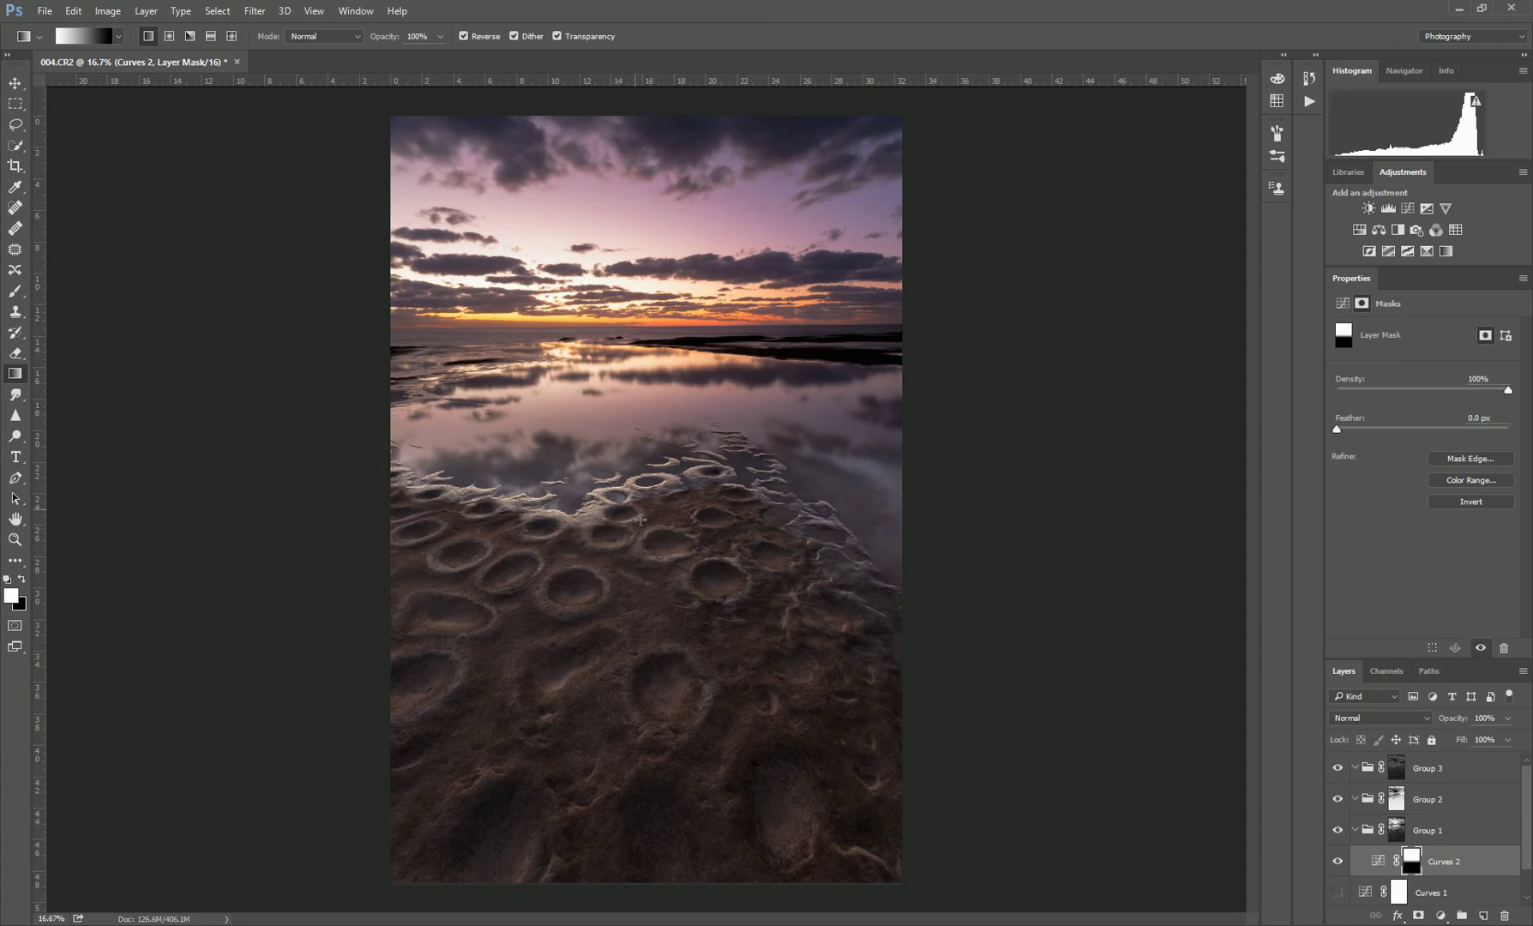
pyautogui.moveTo(629, 591); pyautogui.dragTo(648, 434)
pyautogui.moveTo(641, 566); pyautogui.dragTo(645, 414)
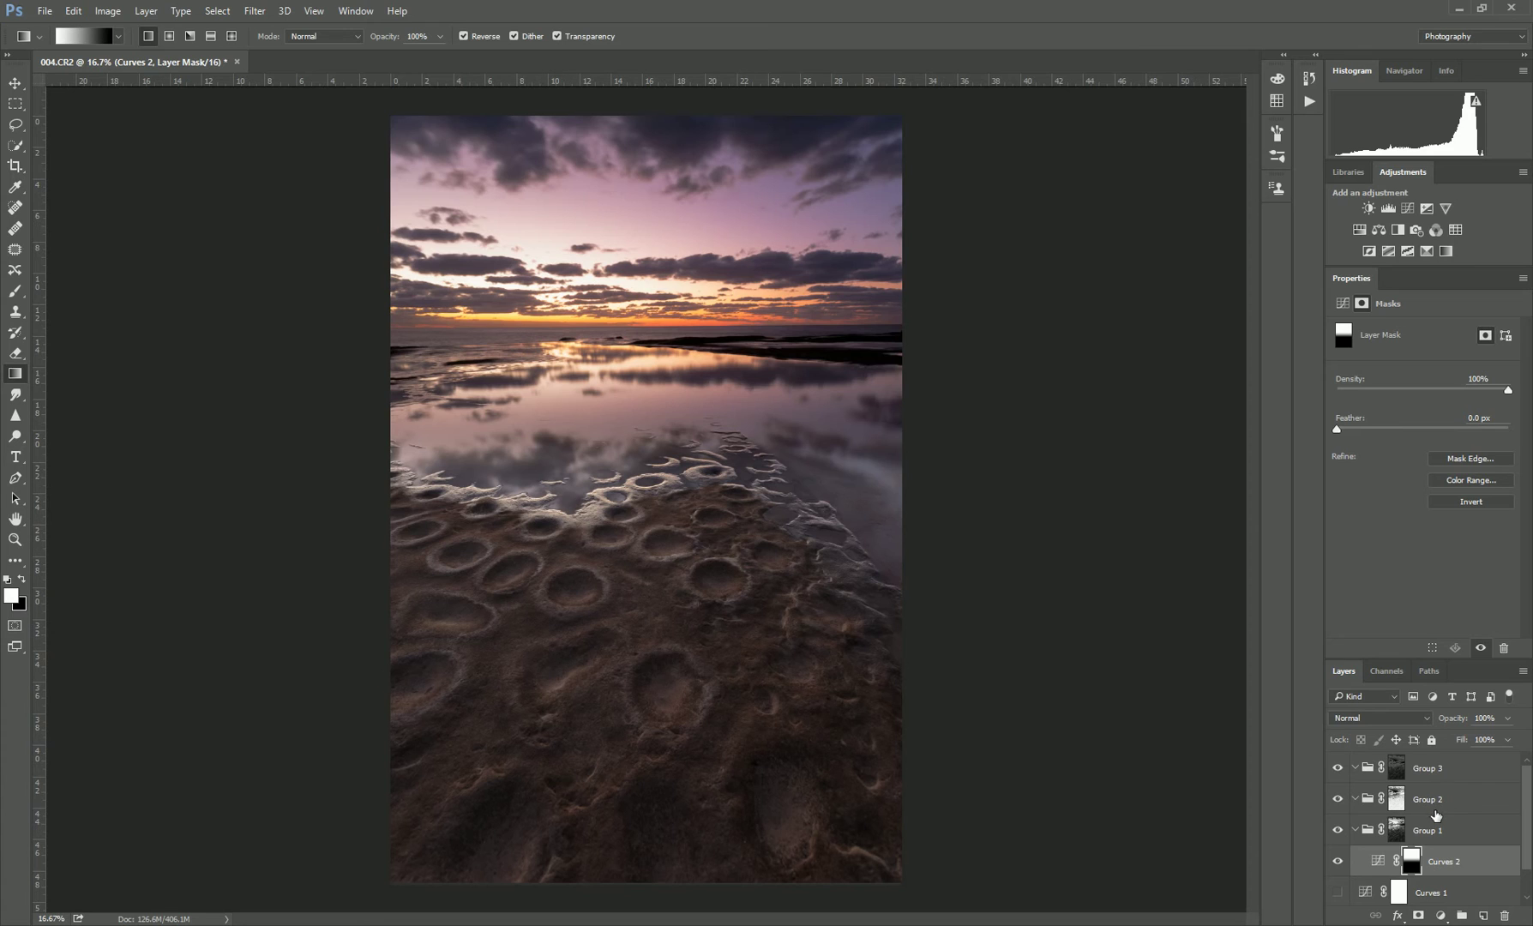
# Step: Compare the image with and without the gradient-masked Curves 2 layer
pyautogui.click(1339, 861)
pyautogui.click(1339, 860)
pyautogui.click(1339, 860)
pyautogui.click(1339, 860)
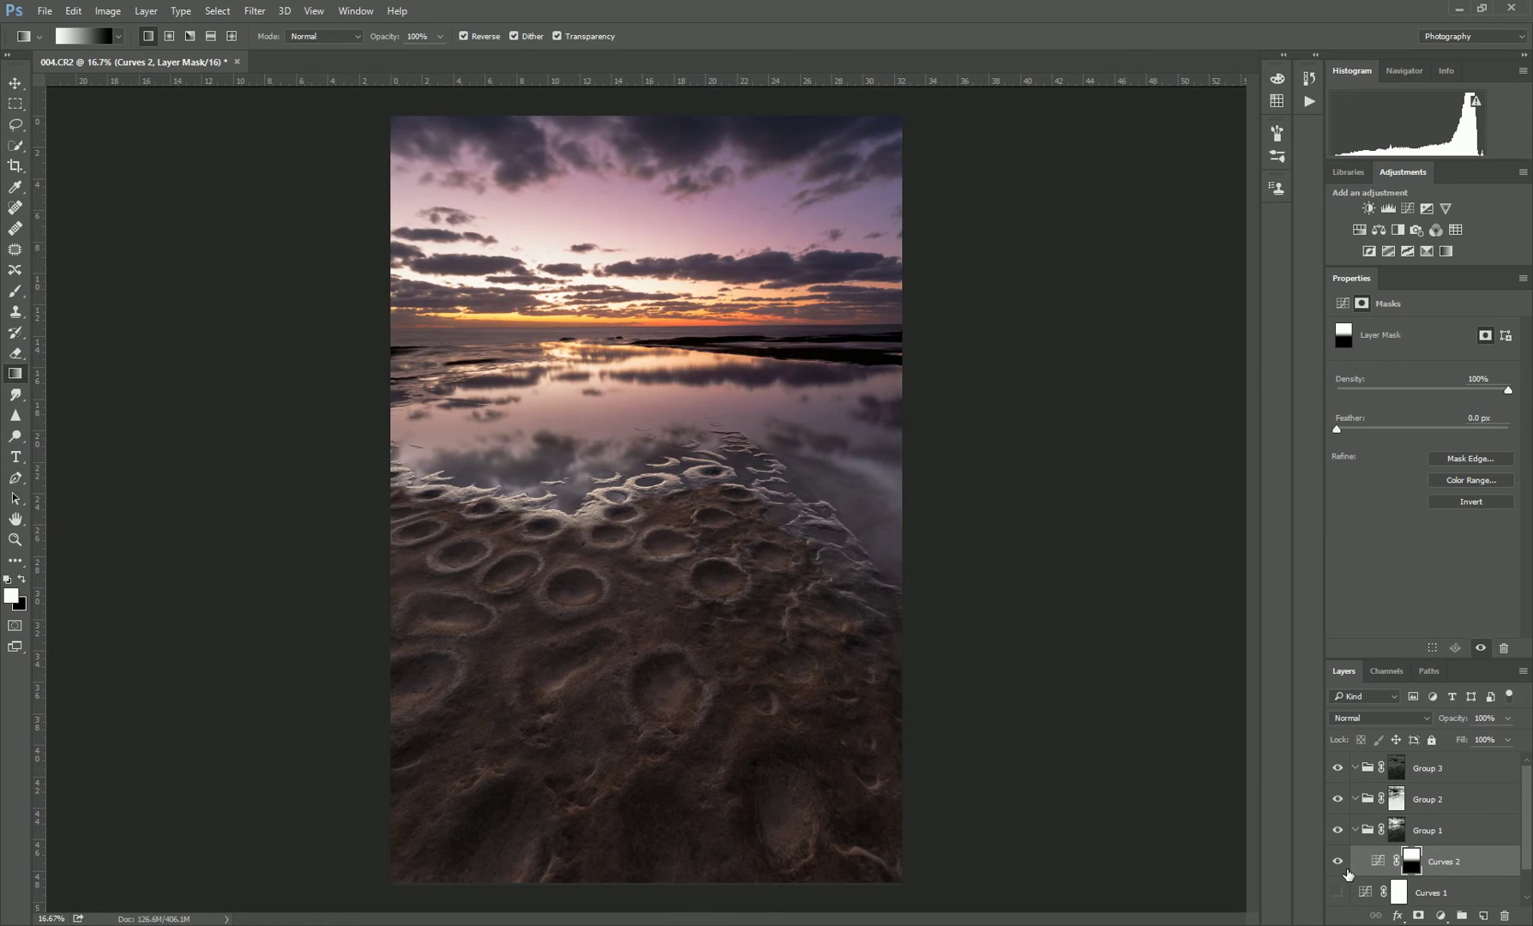
# Step: Add a Curves adjustment inside Group 2, with a shadow point at about input 33, output 25 and a midtone point at input 101, output 141
pyautogui.click(1432, 804)
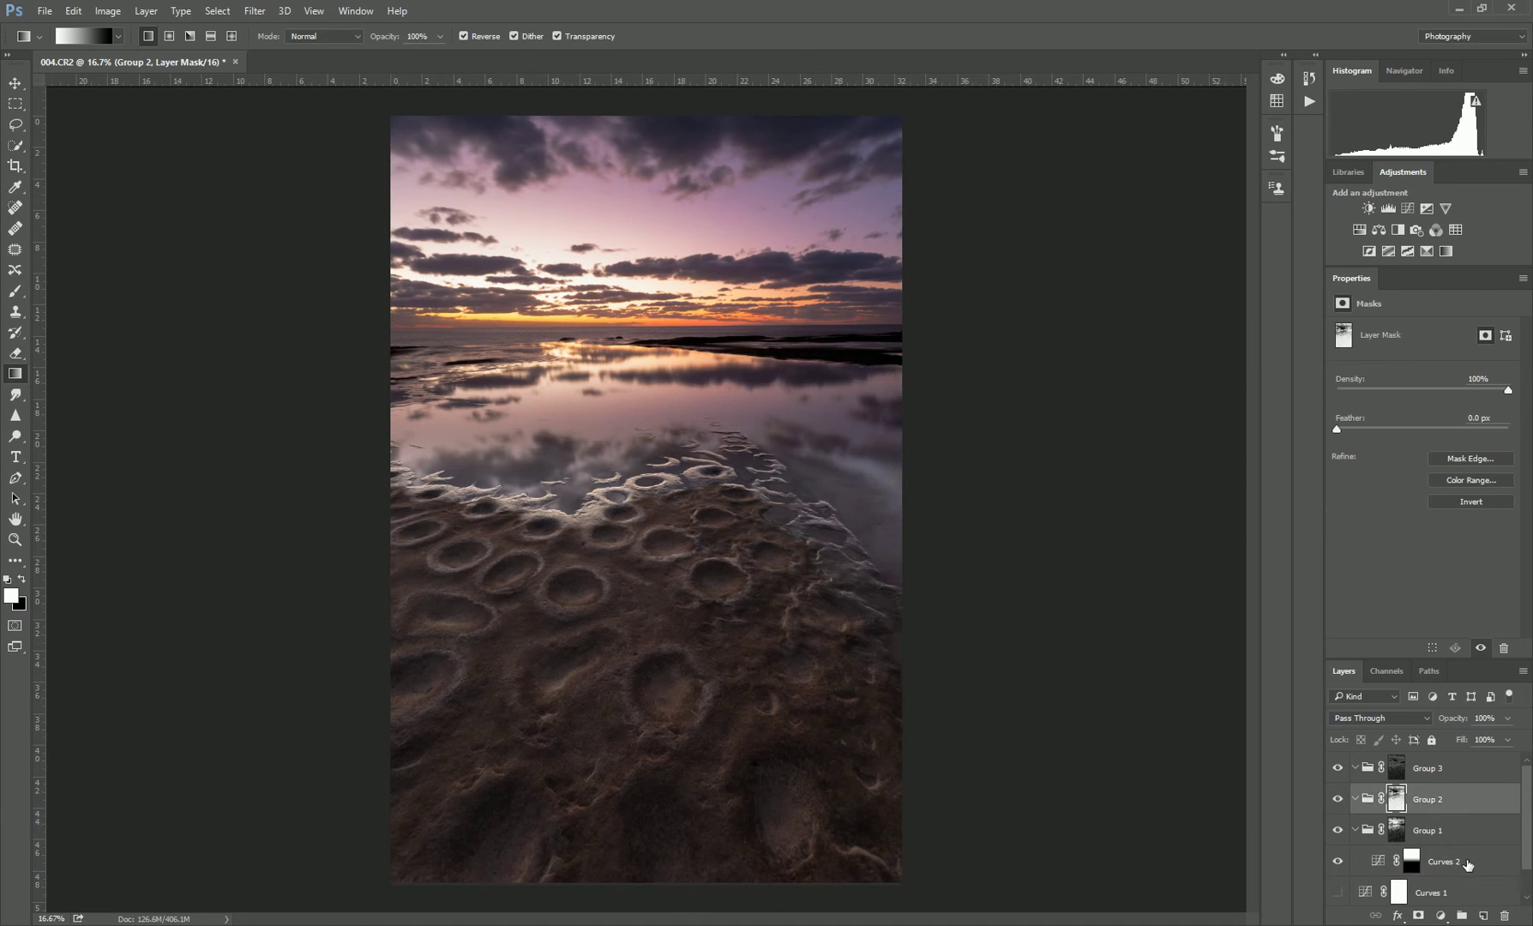
pyautogui.click(1414, 216)
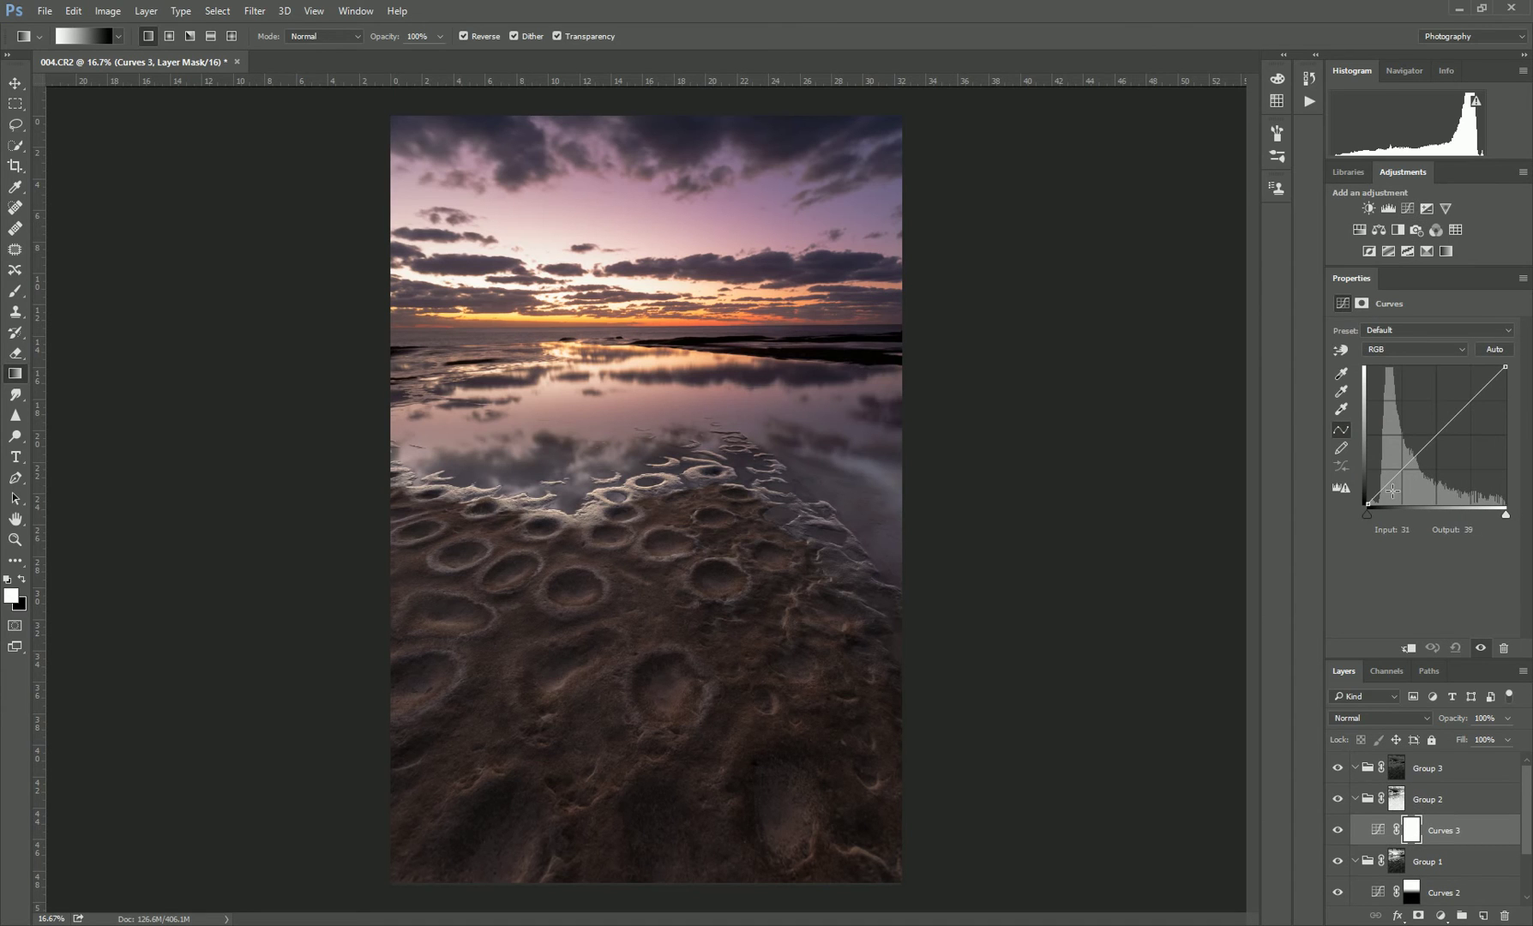
pyautogui.moveTo(1394, 490); pyautogui.dragTo(1391, 496)
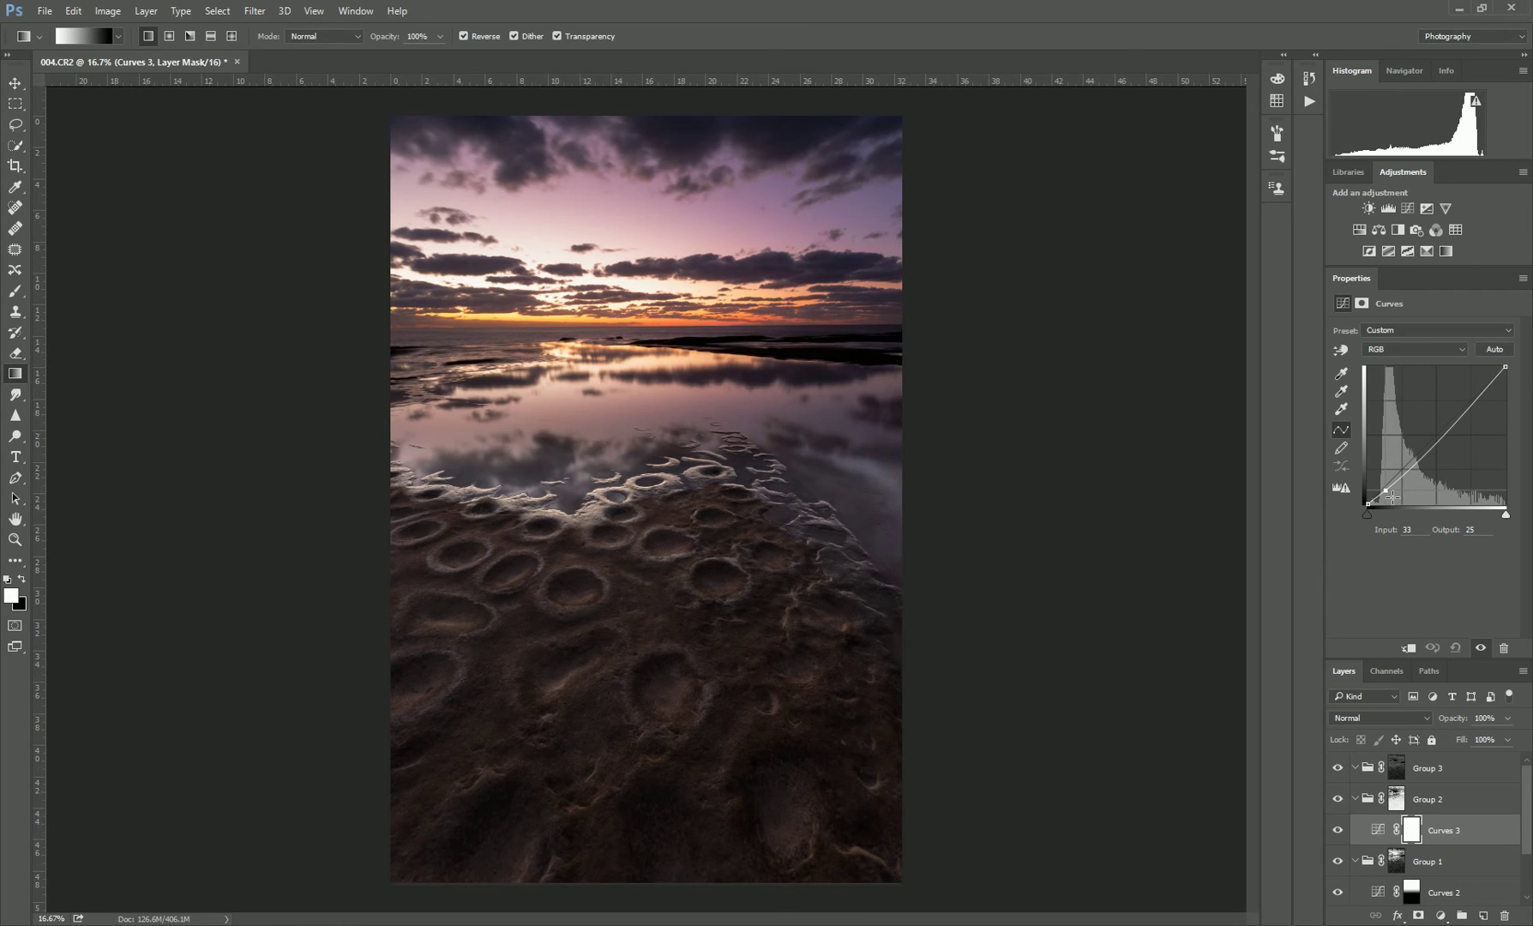
pyautogui.moveTo(1391, 496); pyautogui.dragTo(1429, 436)
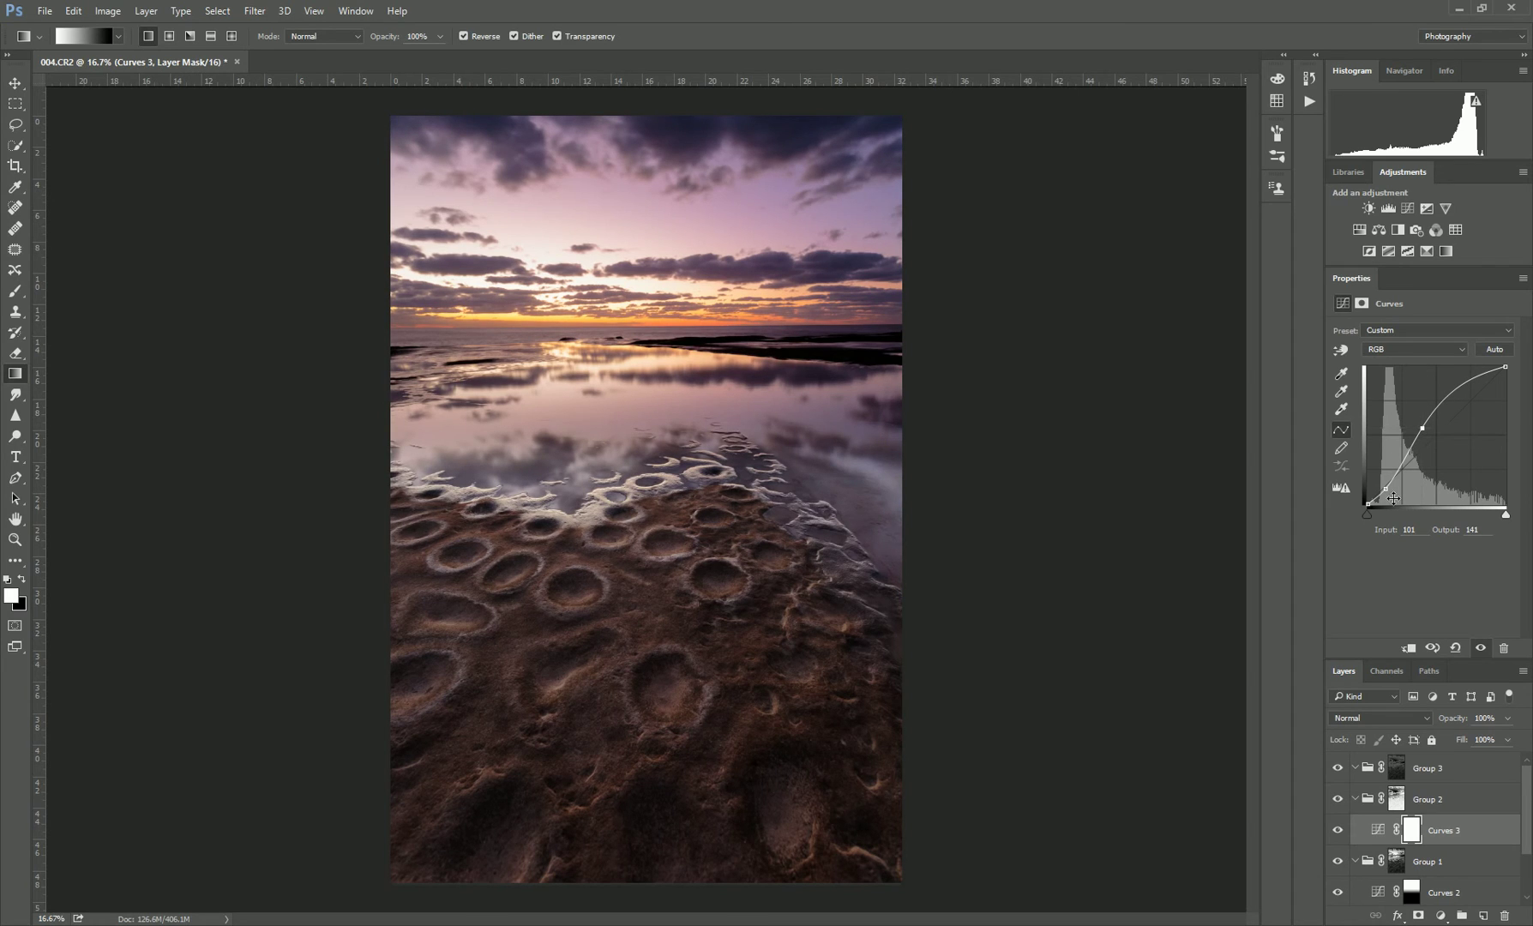
pyautogui.moveTo(1390, 497); pyautogui.dragTo(1390, 499)
# Step: Repeatedly hide and show Curves 3 to compare the rocks and darker areas before and after the adjustment
pyautogui.click(1344, 829)
pyautogui.click(1350, 829)
pyautogui.click(1342, 834)
pyautogui.click(1343, 836)
pyautogui.click(1344, 837)
pyautogui.click(1343, 834)
pyautogui.click(1337, 830)
pyautogui.click(1338, 830)
pyautogui.click(1339, 831)
pyautogui.click(1339, 831)
pyautogui.click(1338, 830)
pyautogui.click(1338, 829)
# Step: Add a Curves adjustment inside Group 3 and shape a contrast S-curve with lowered shadows and a highlights point at input 193, output 236
pyautogui.click(1403, 771)
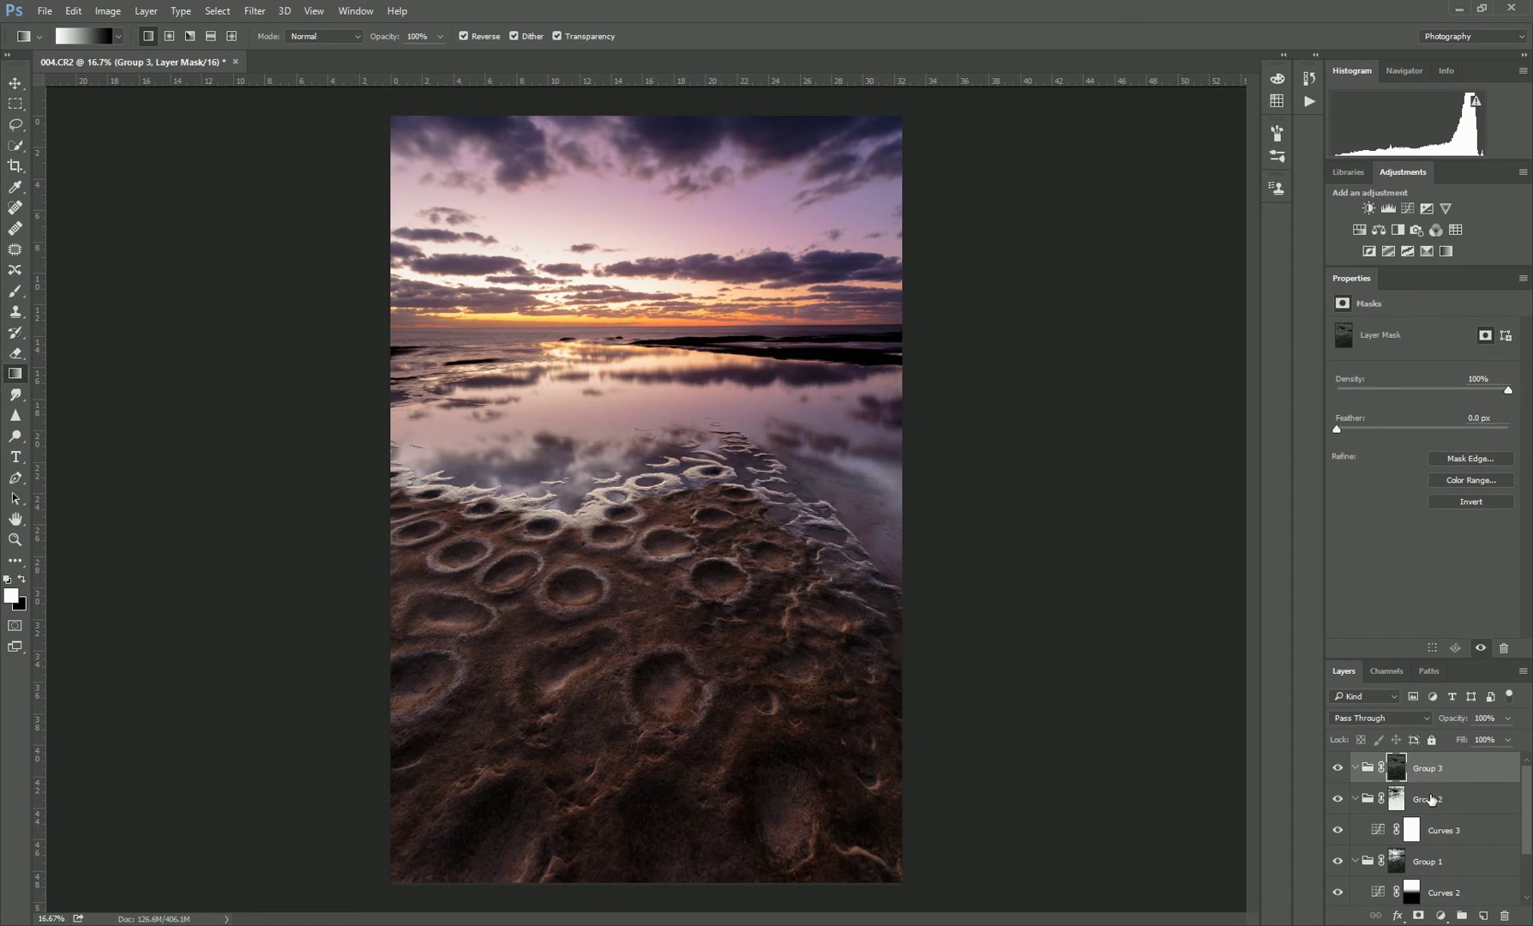
pyautogui.click(1415, 216)
pyautogui.click(1409, 459)
pyautogui.moveTo(1410, 459); pyautogui.dragTo(1408, 472)
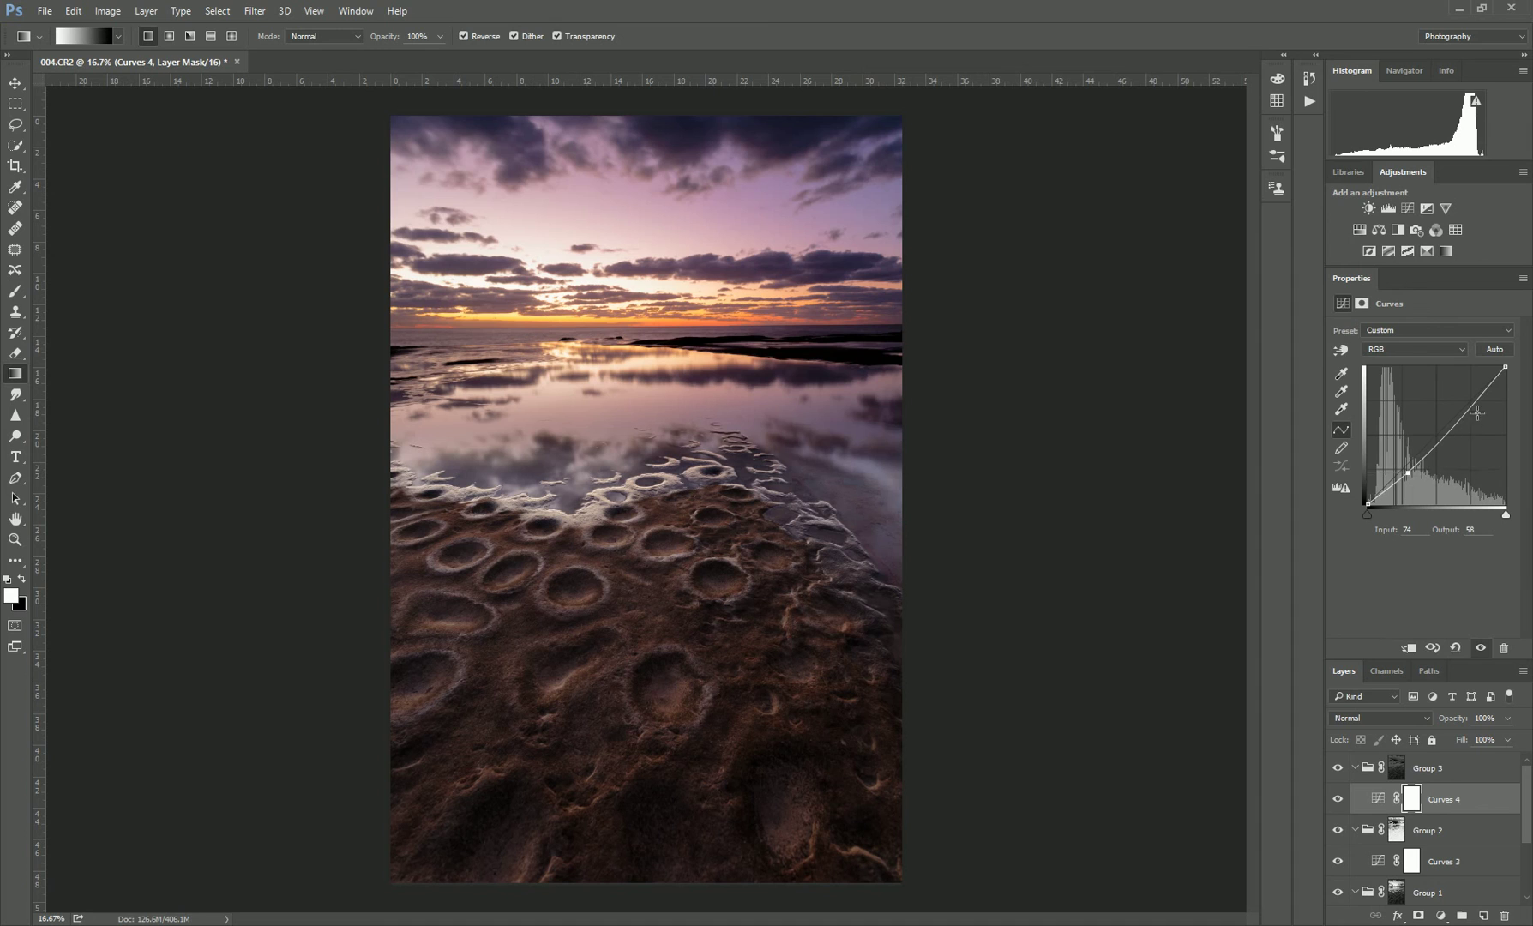
pyautogui.moveTo(1476, 399); pyautogui.dragTo(1482, 387)
pyautogui.moveTo(1416, 479); pyautogui.dragTo(1418, 489)
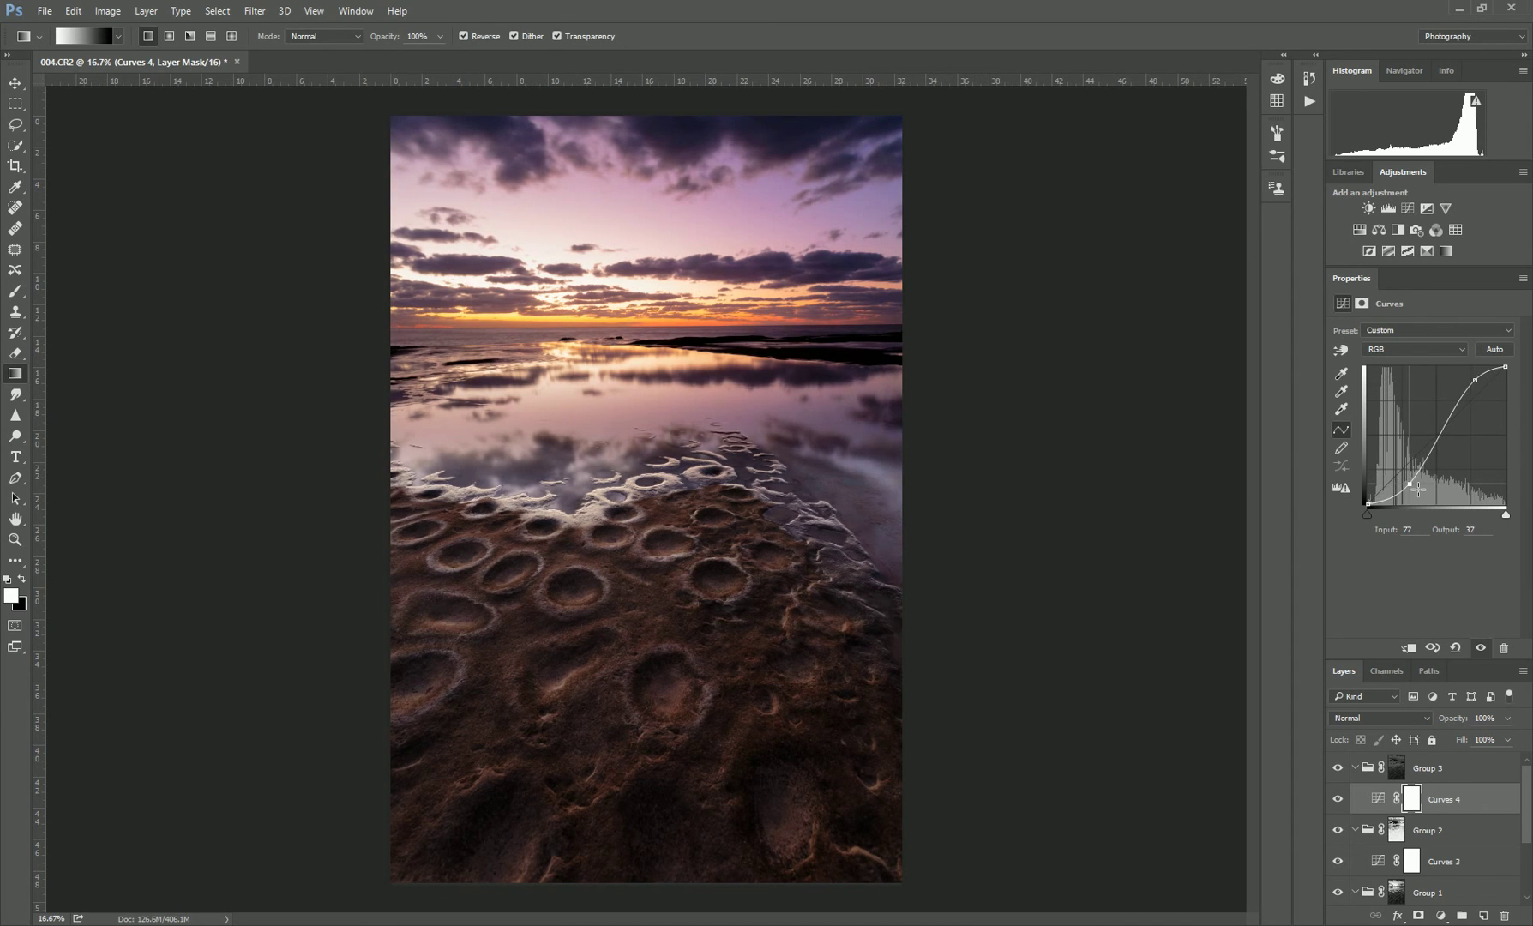
pyautogui.moveTo(1482, 395); pyautogui.dragTo(1481, 388)
pyautogui.moveTo(1417, 489); pyautogui.dragTo(1418, 486)
pyautogui.moveTo(1471, 378); pyautogui.dragTo(1472, 375)
# Step: Toggle the Curves 4 layer's visibility to compare the midtone contrast before and after
pyautogui.click(1339, 799)
pyautogui.click(1340, 801)
pyautogui.click(1339, 799)
pyautogui.click(1339, 799)
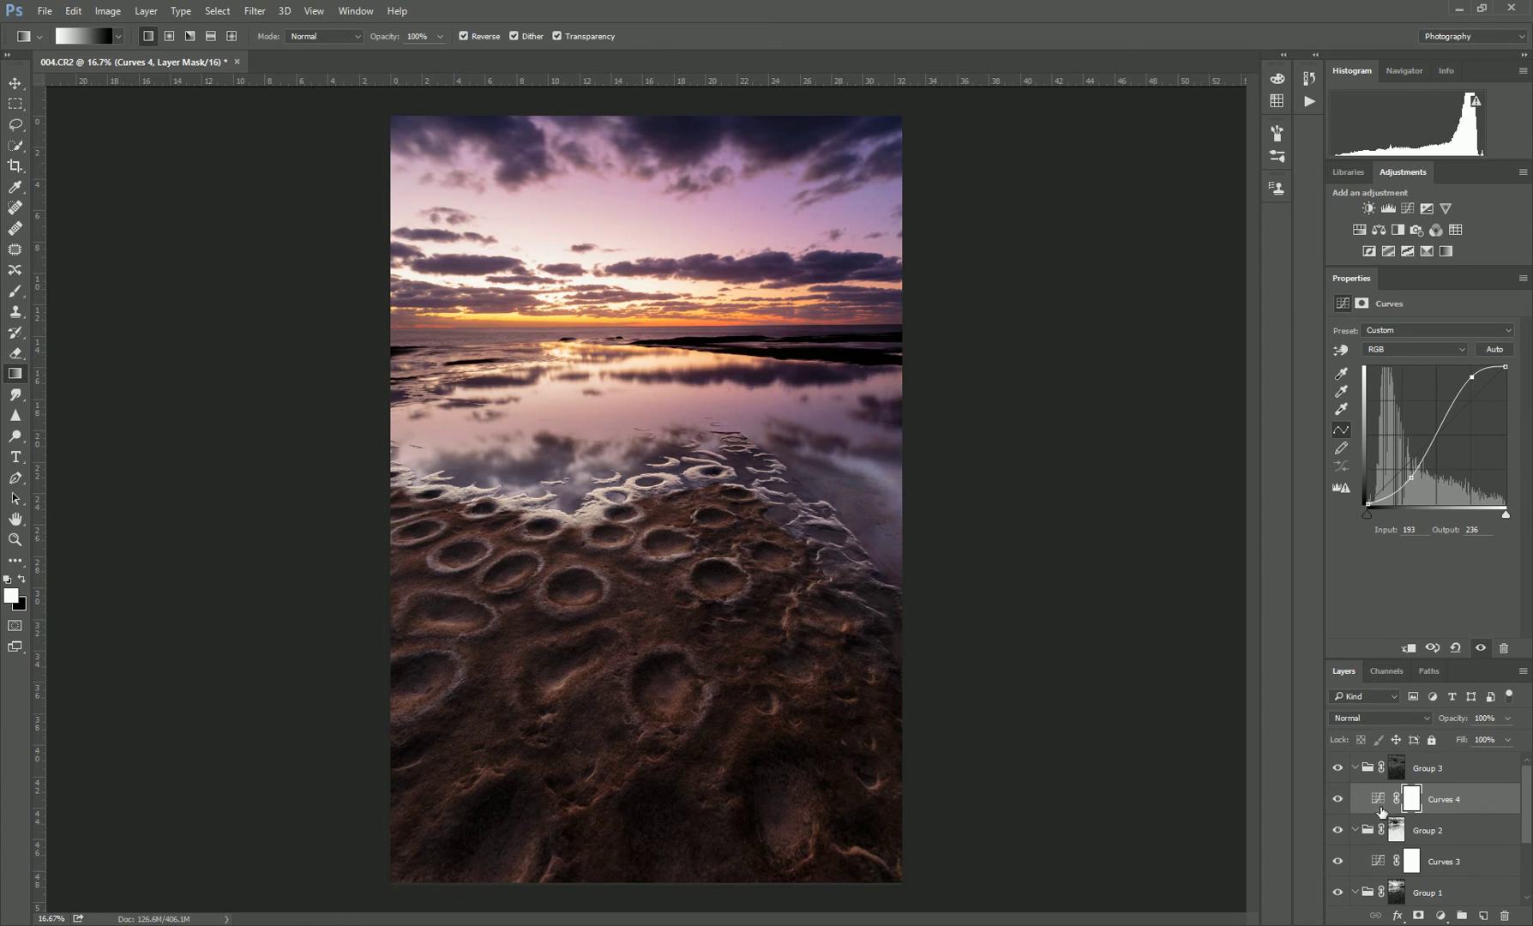
pyautogui.click(1342, 800)
pyautogui.click(1342, 801)
pyautogui.click(1342, 801)
pyautogui.click(1344, 802)
# Step: Select the layers from Group 1 through Group 3 and put them together in a new enclosing group
pyautogui.click(1462, 780)
pyautogui.click(1468, 832)
pyautogui.scroll(-2, 1468, 835)
pyautogui.click(1468, 833)
pyautogui.scroll(2, 1432, 828)
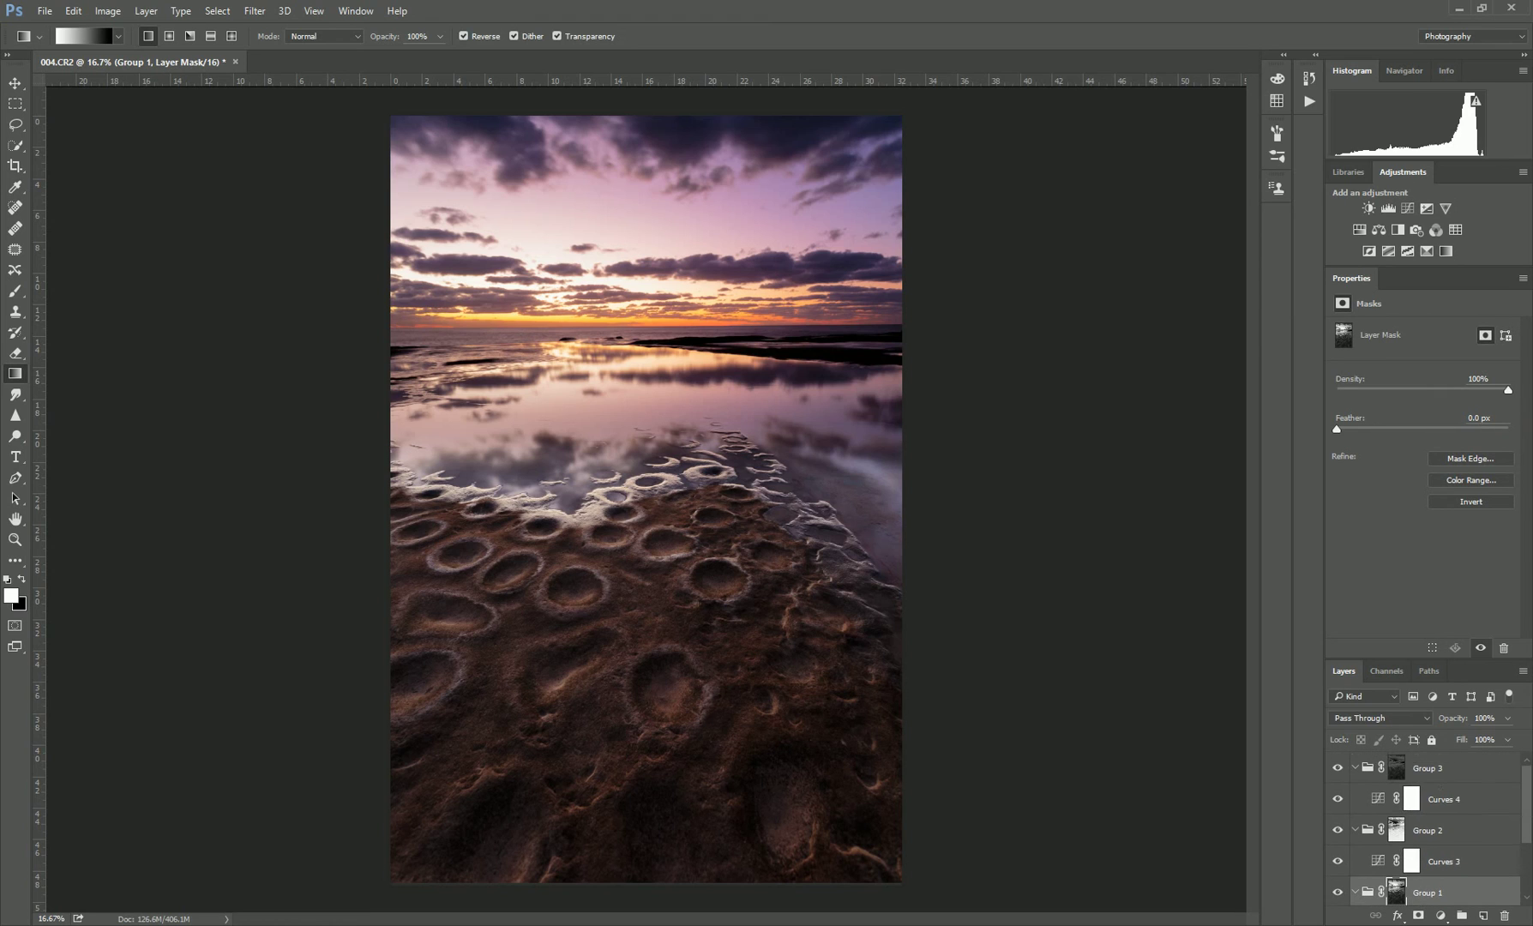
pyautogui.keyDown('shift'); pyautogui.click(1448, 773); pyautogui.keyUp('shift')
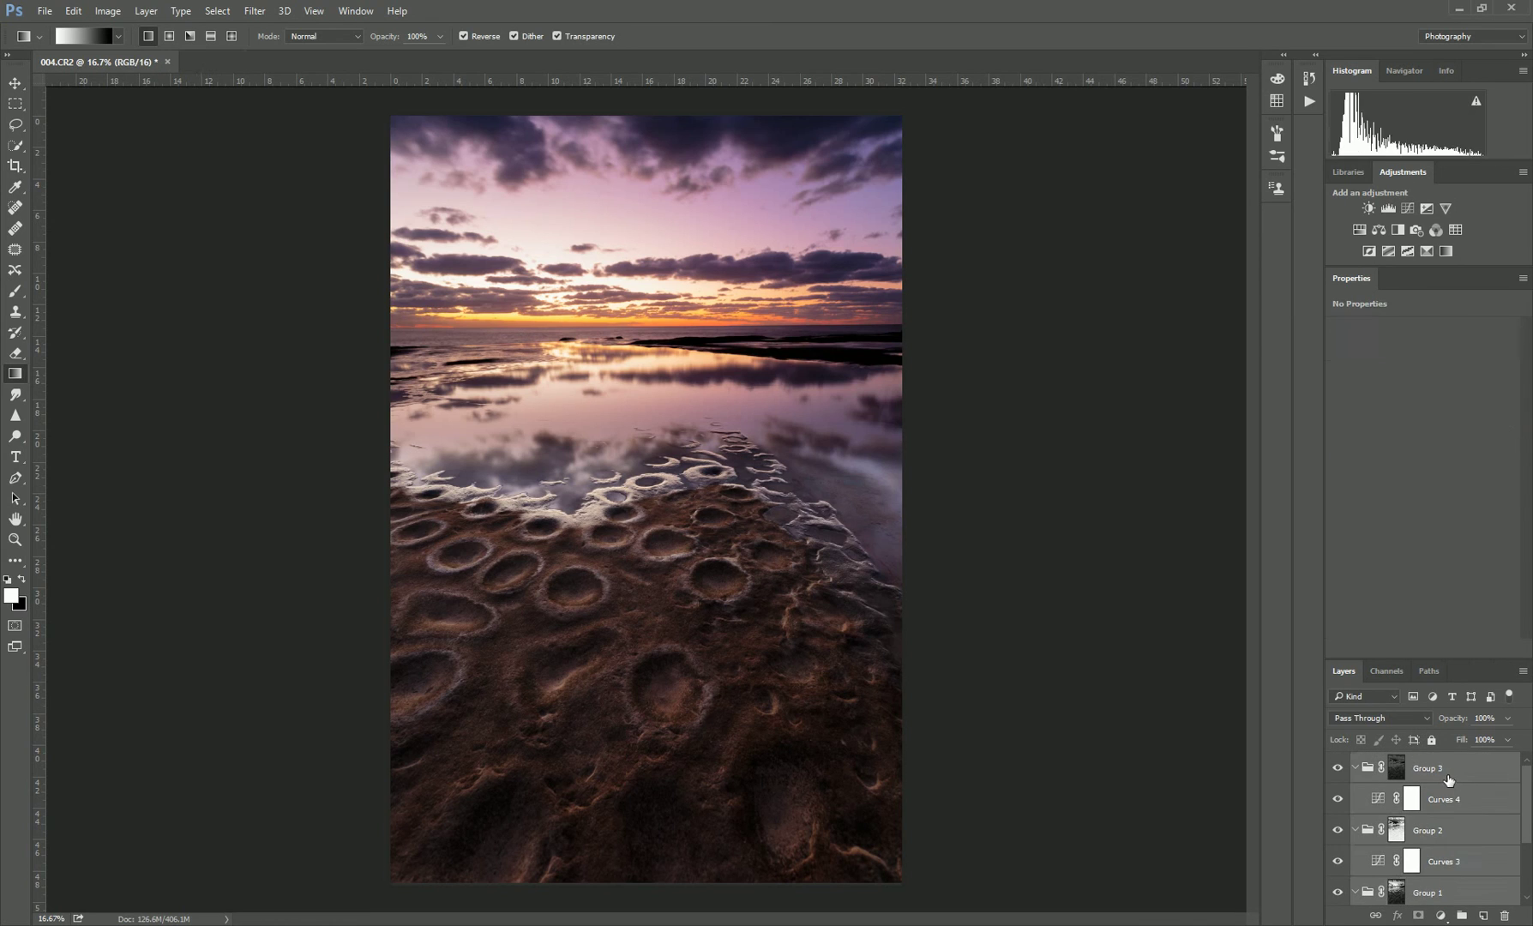
pyautogui.click(1445, 897)
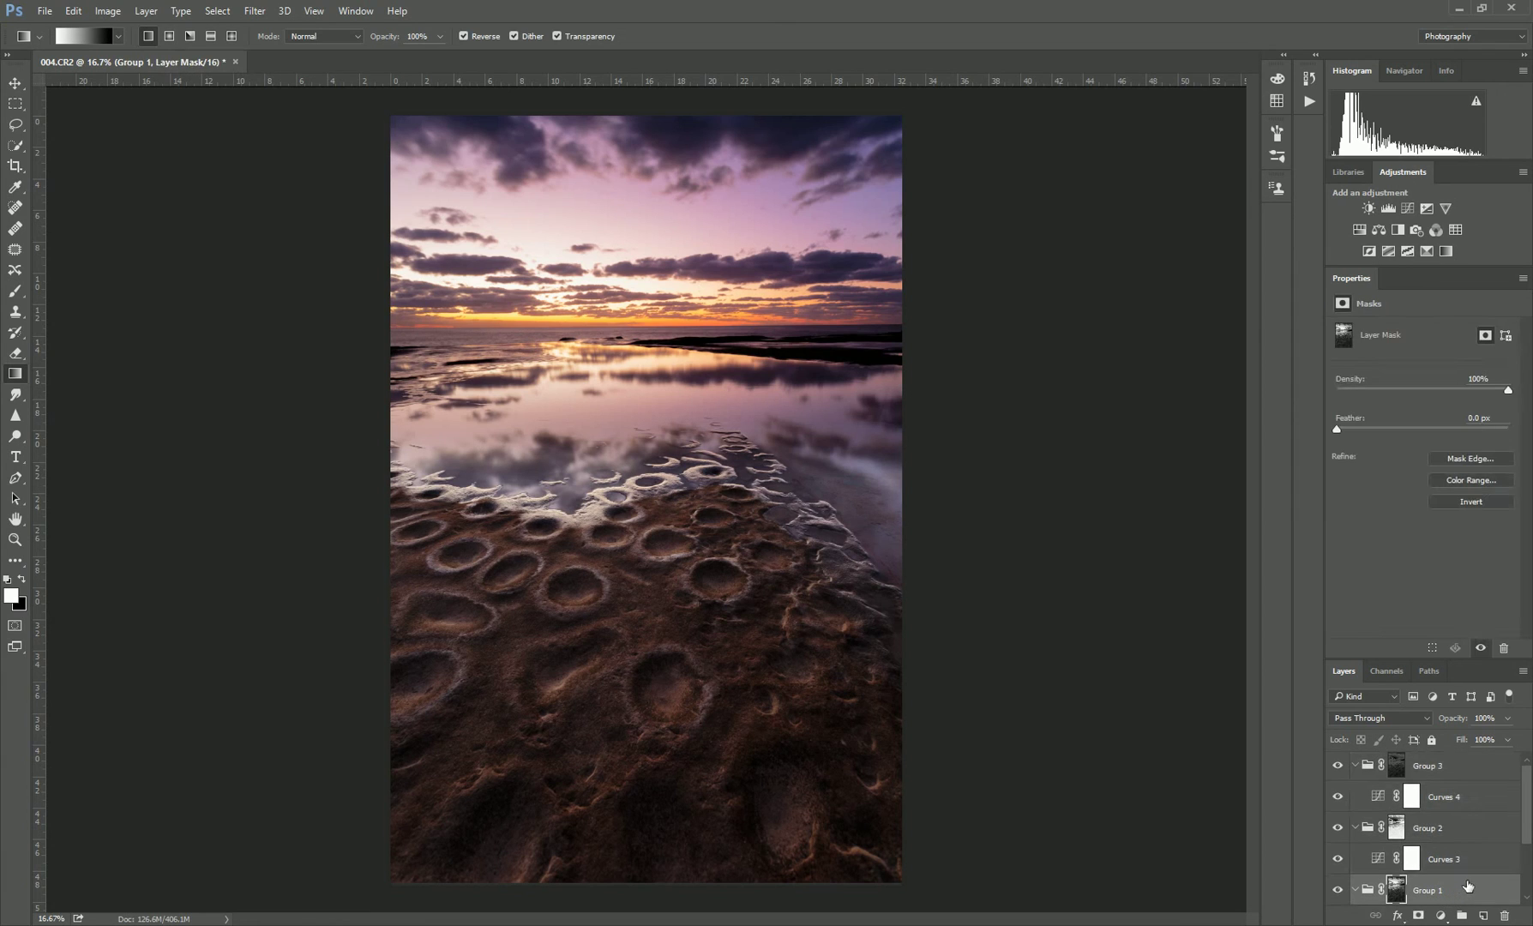
pyautogui.keyDown('shift'); pyautogui.click(1445, 774); pyautogui.keyUp('shift')
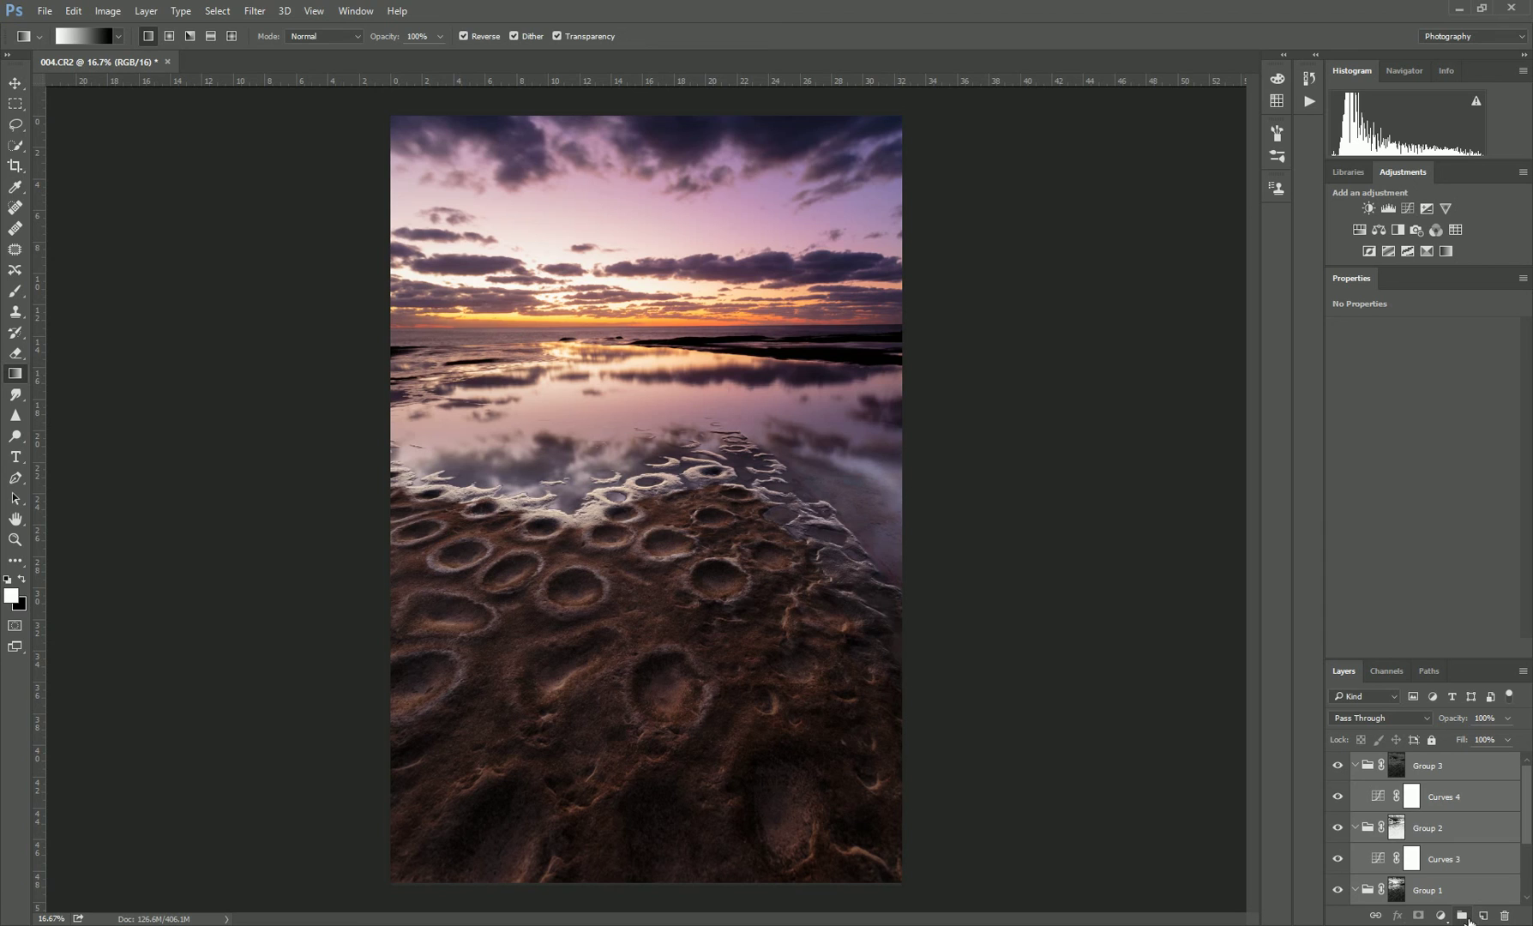
pyautogui.click(1463, 915)
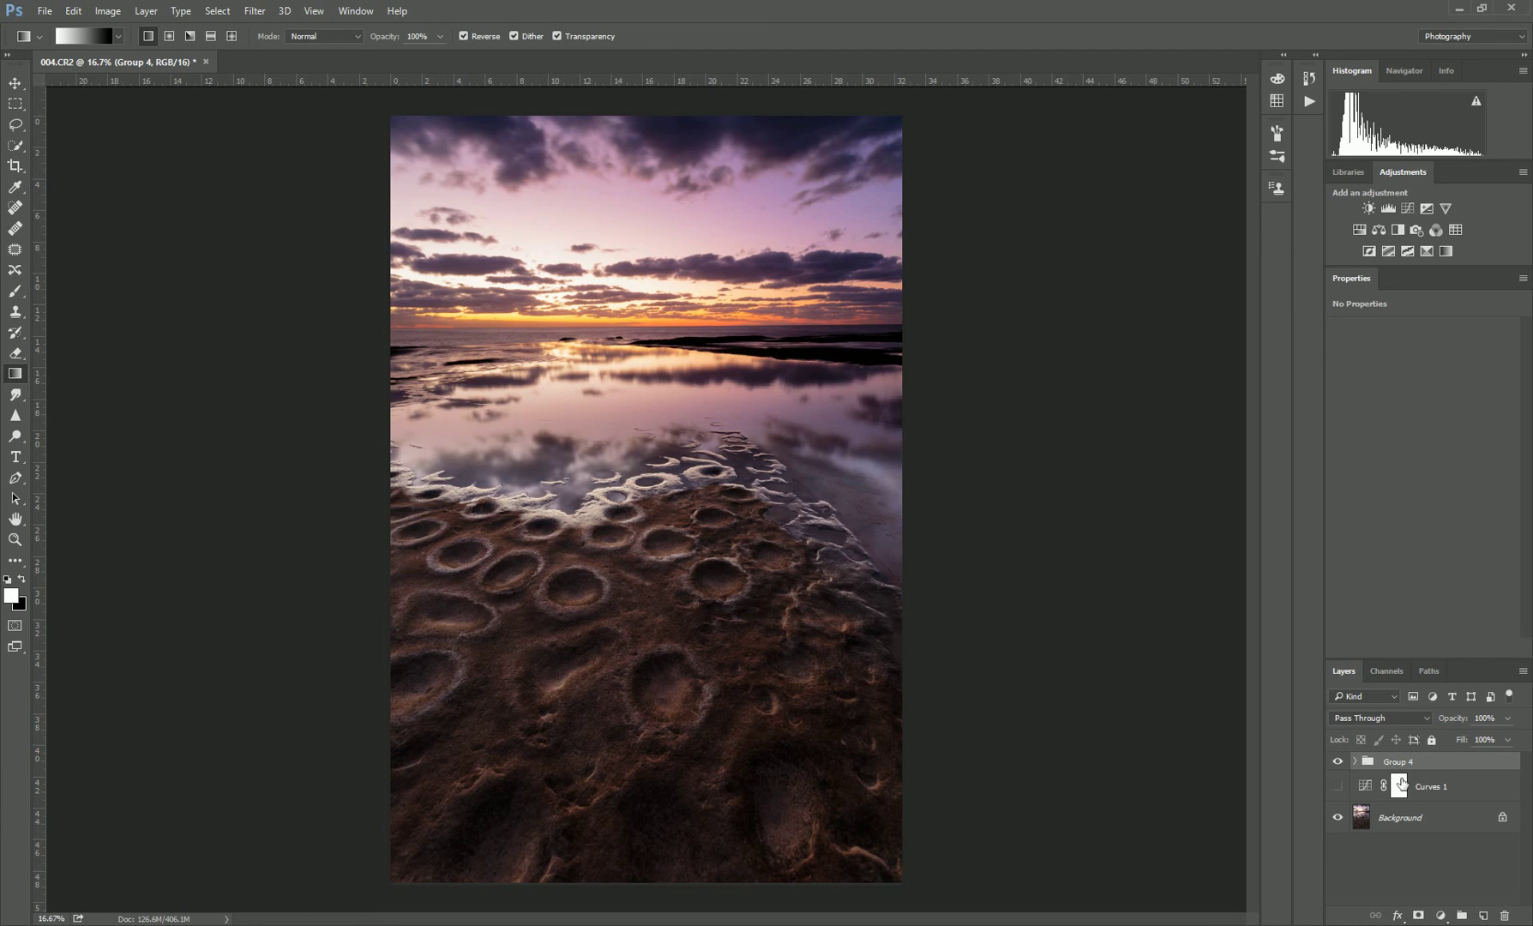
# Step: Compare the original photo with the combined luminosity mask adjustments by hiding and showing Group 4
pyautogui.click(1344, 763)
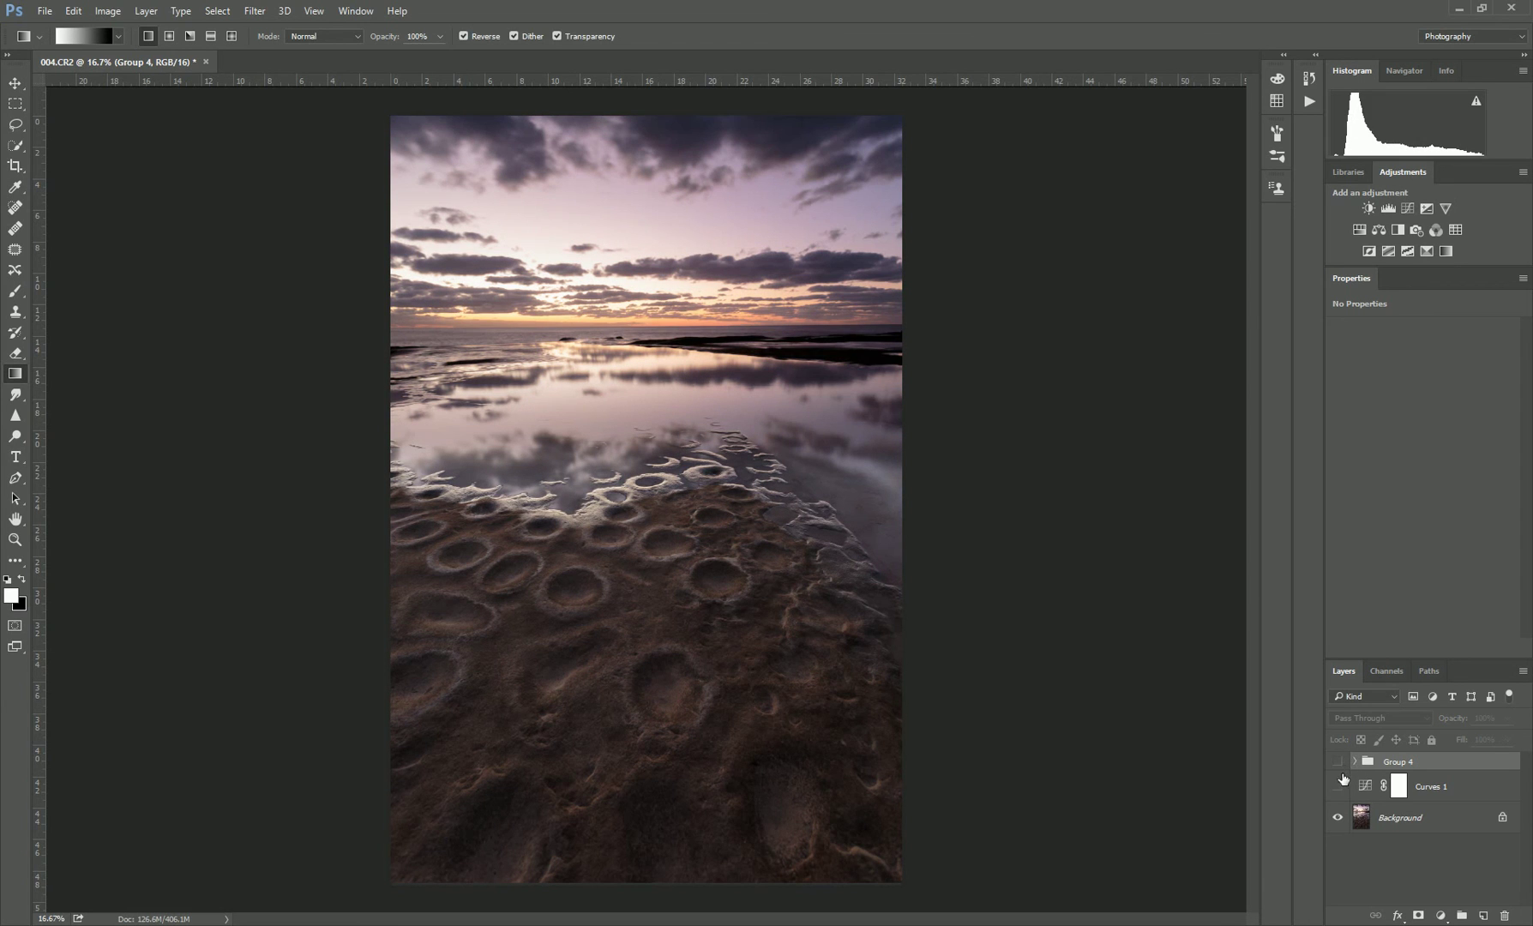
pyautogui.click(1344, 763)
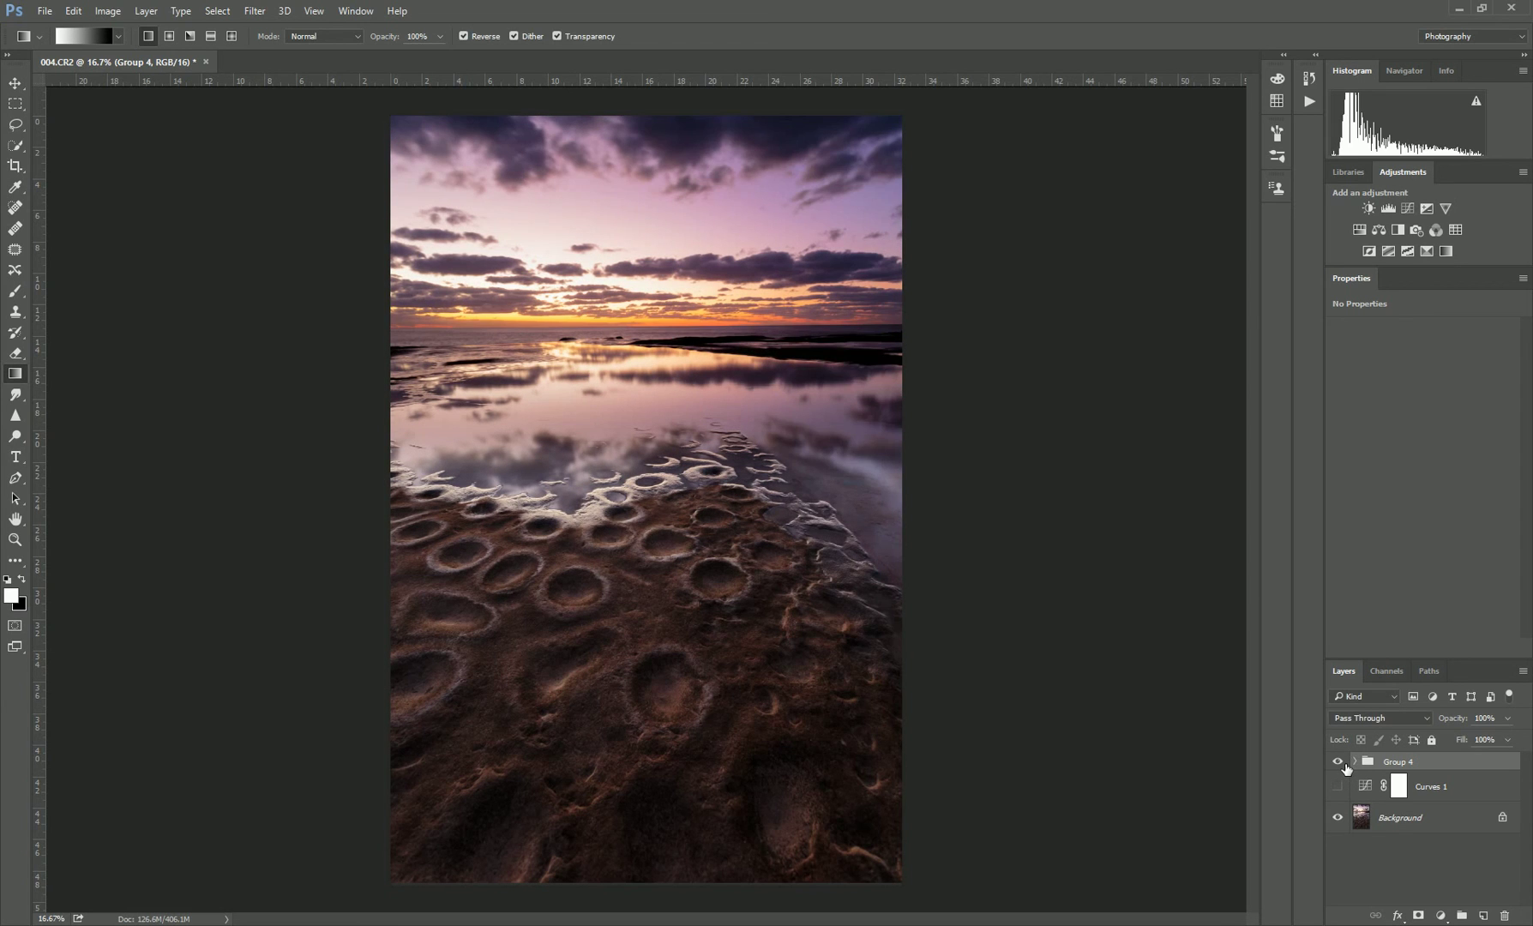
pyautogui.click(1344, 763)
pyautogui.click(1344, 763)
pyautogui.click(1344, 762)
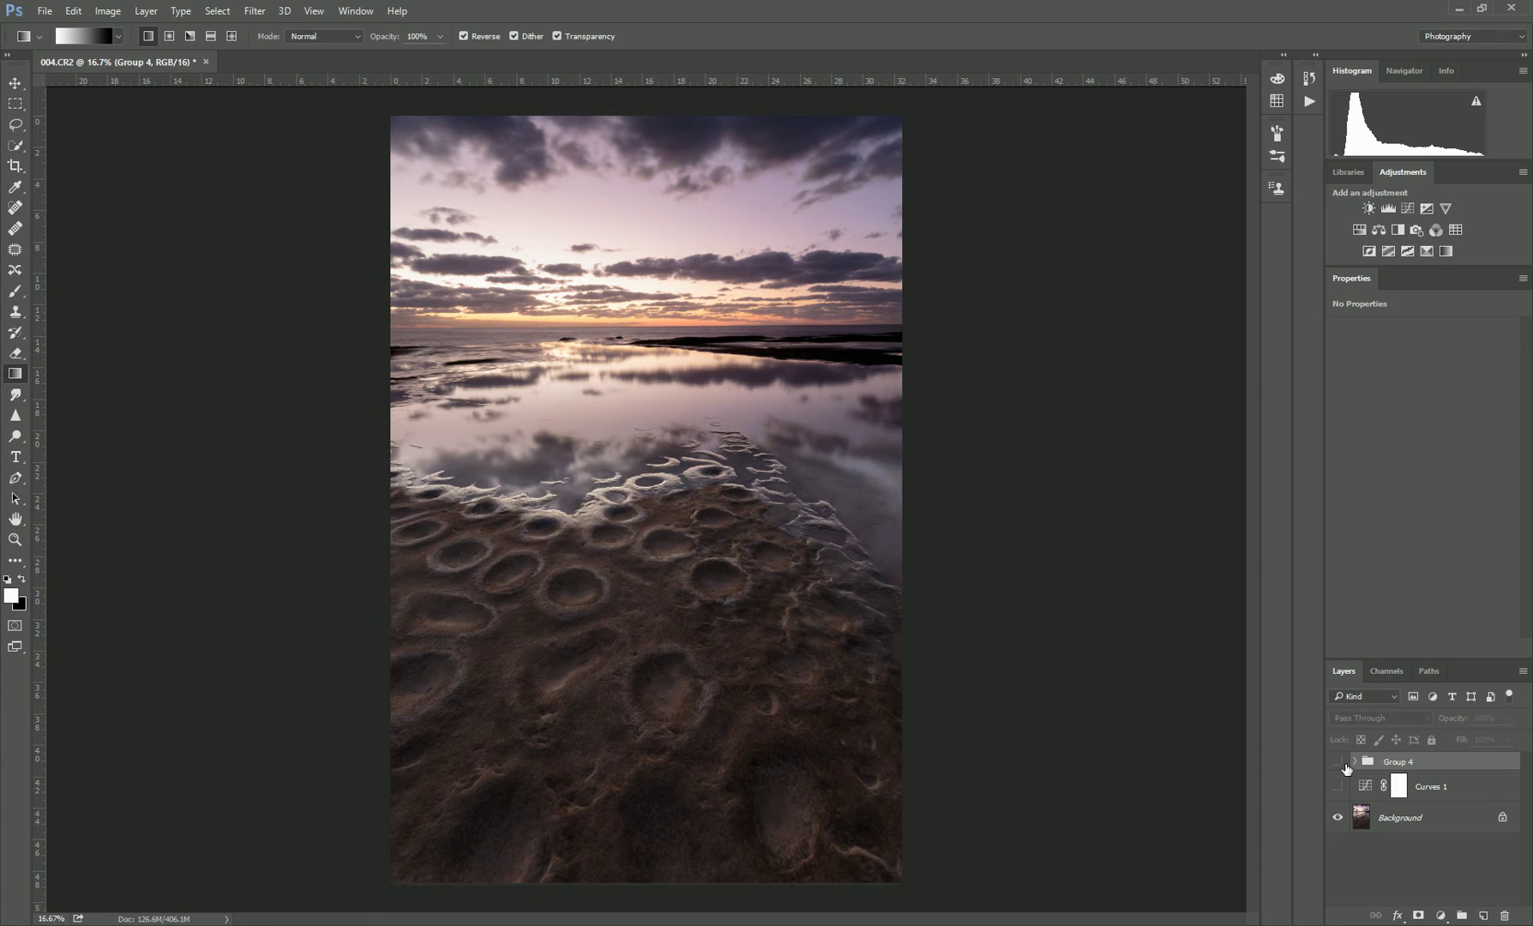
pyautogui.click(1344, 763)
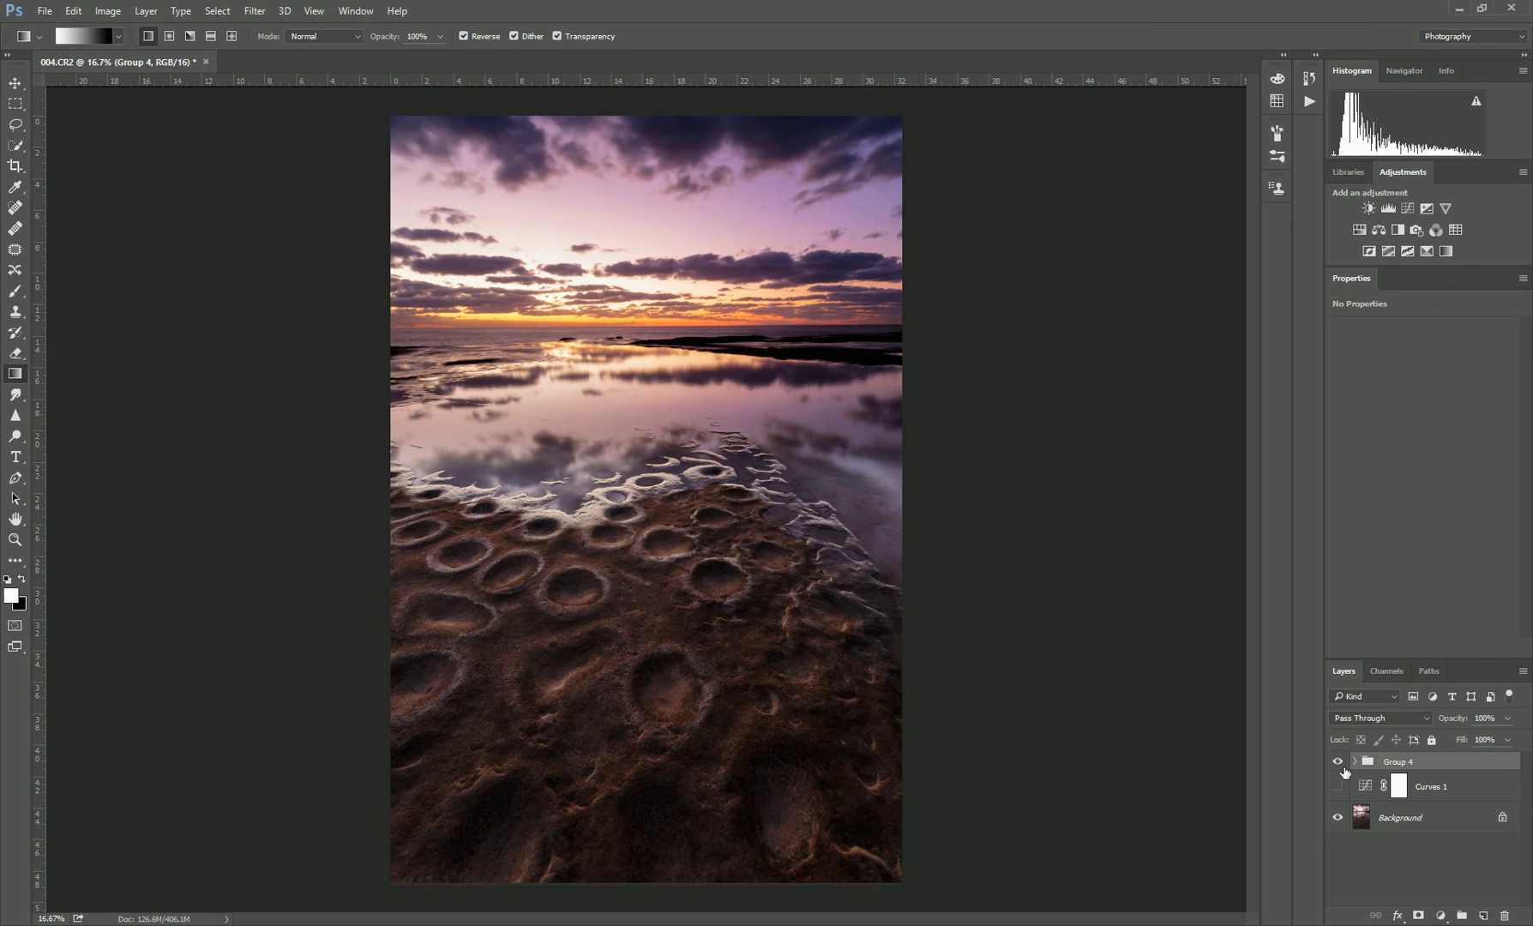
pyautogui.click(1343, 763)
pyautogui.click(1345, 762)
pyautogui.click(1345, 763)
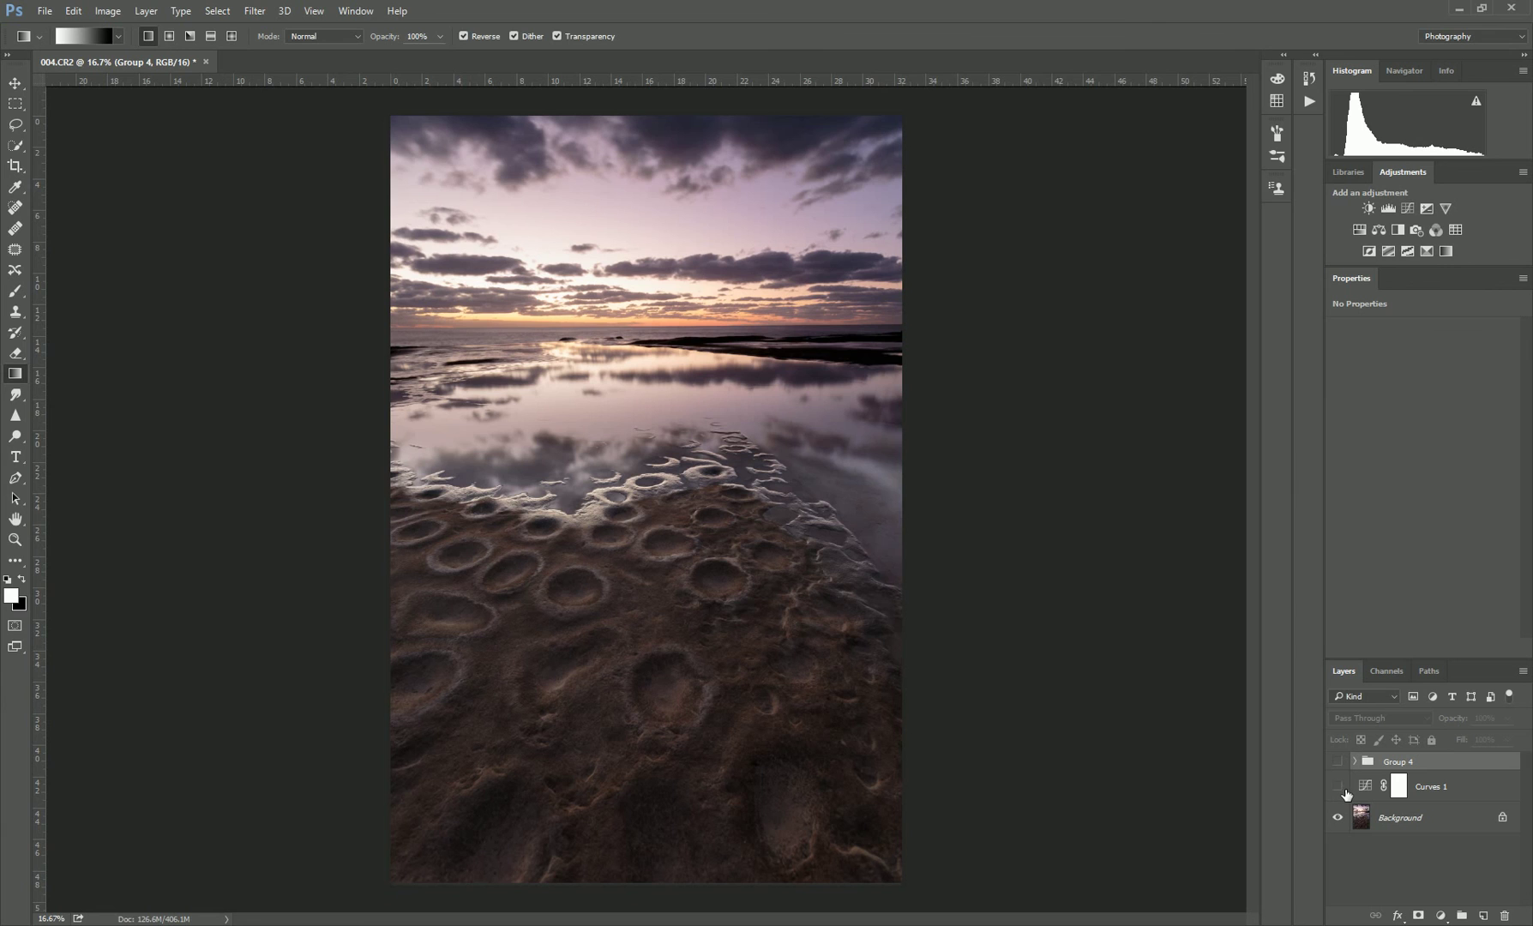
# Step: Toggle the unmasked Curves 1 layer with Group 4 hidden to compare a plain global curve with the original photo
pyautogui.click(1339, 787)
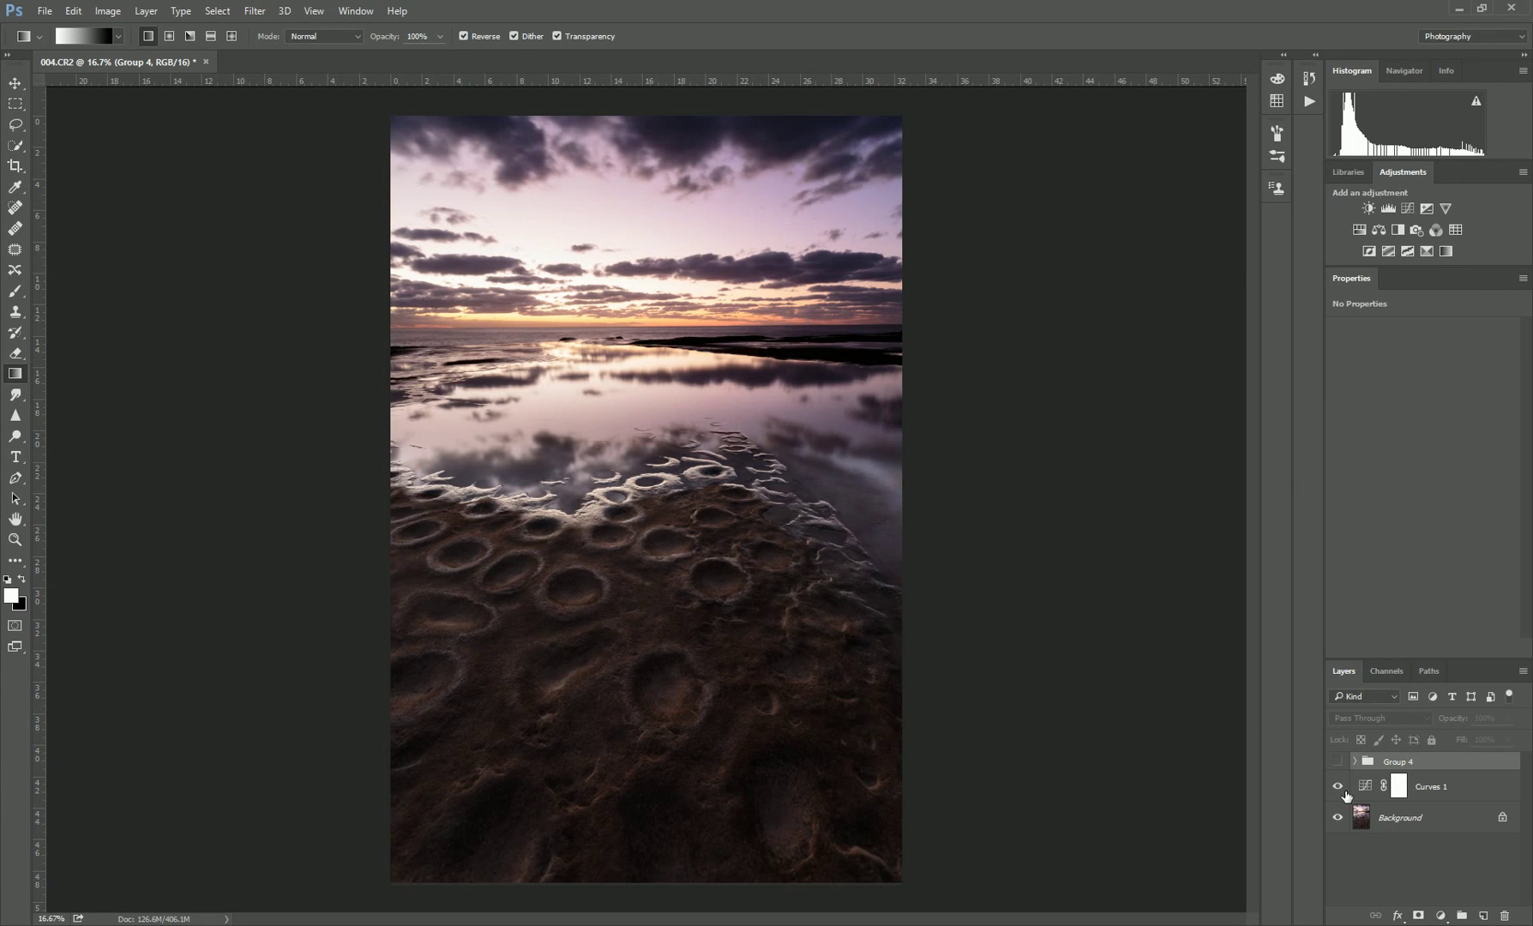
pyautogui.click(1339, 787)
pyautogui.click(1339, 787)
pyautogui.click(1342, 788)
# Step: Compare the photo with and without Group 4 again, and expand the group to inspect its nested groups and Curves layers
pyautogui.click(1339, 762)
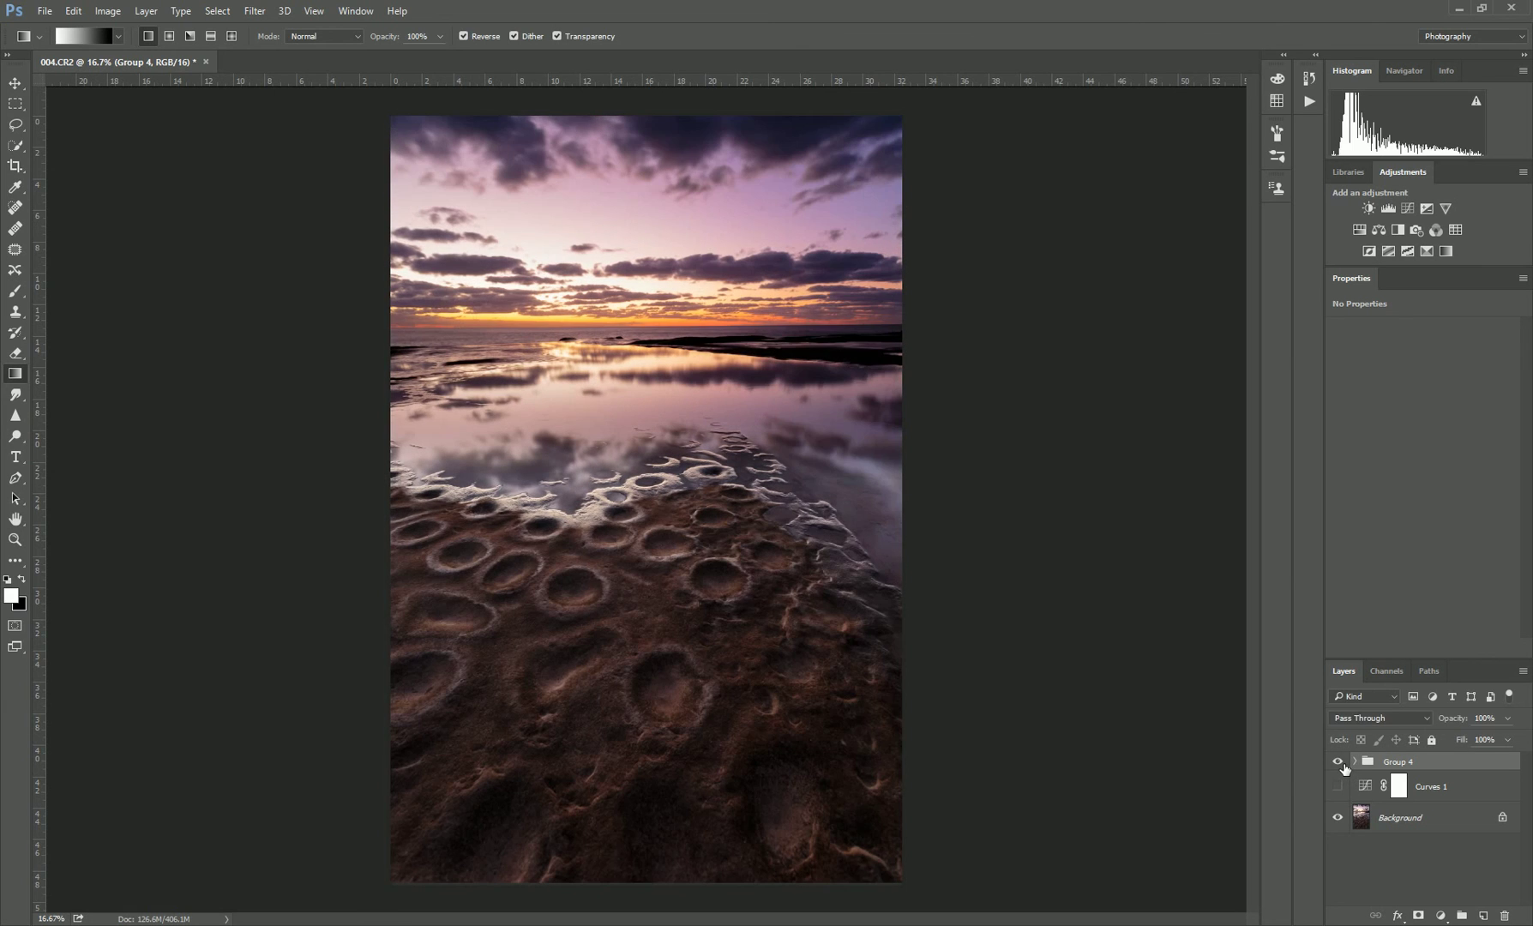
pyautogui.click(1338, 762)
pyautogui.click(1339, 762)
pyautogui.click(1338, 762)
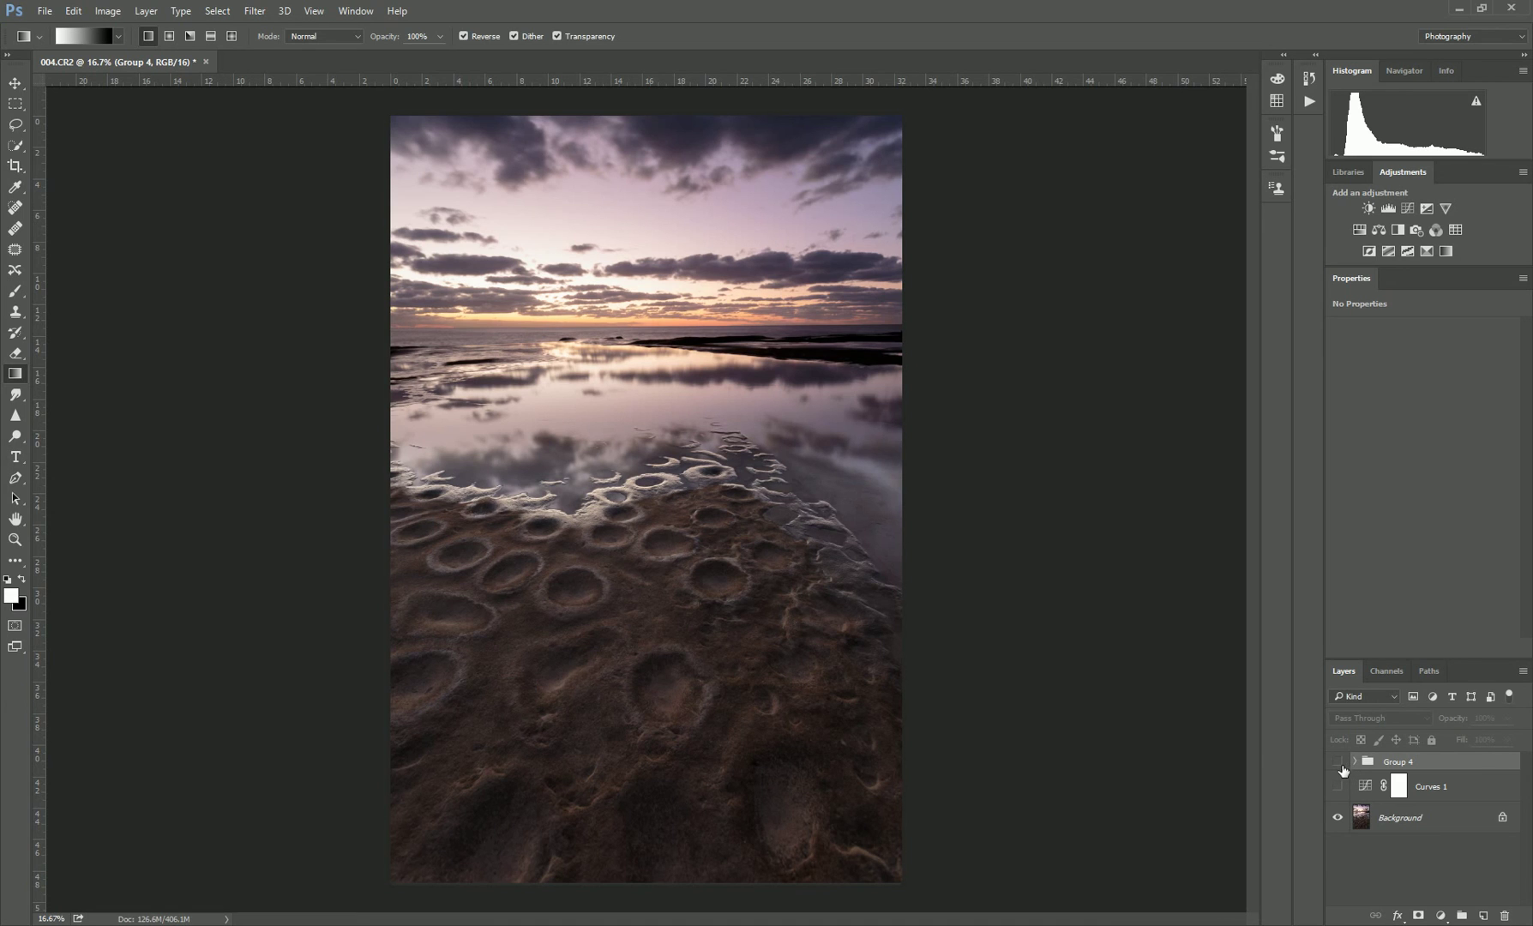
pyautogui.click(1337, 762)
pyautogui.click(1354, 762)
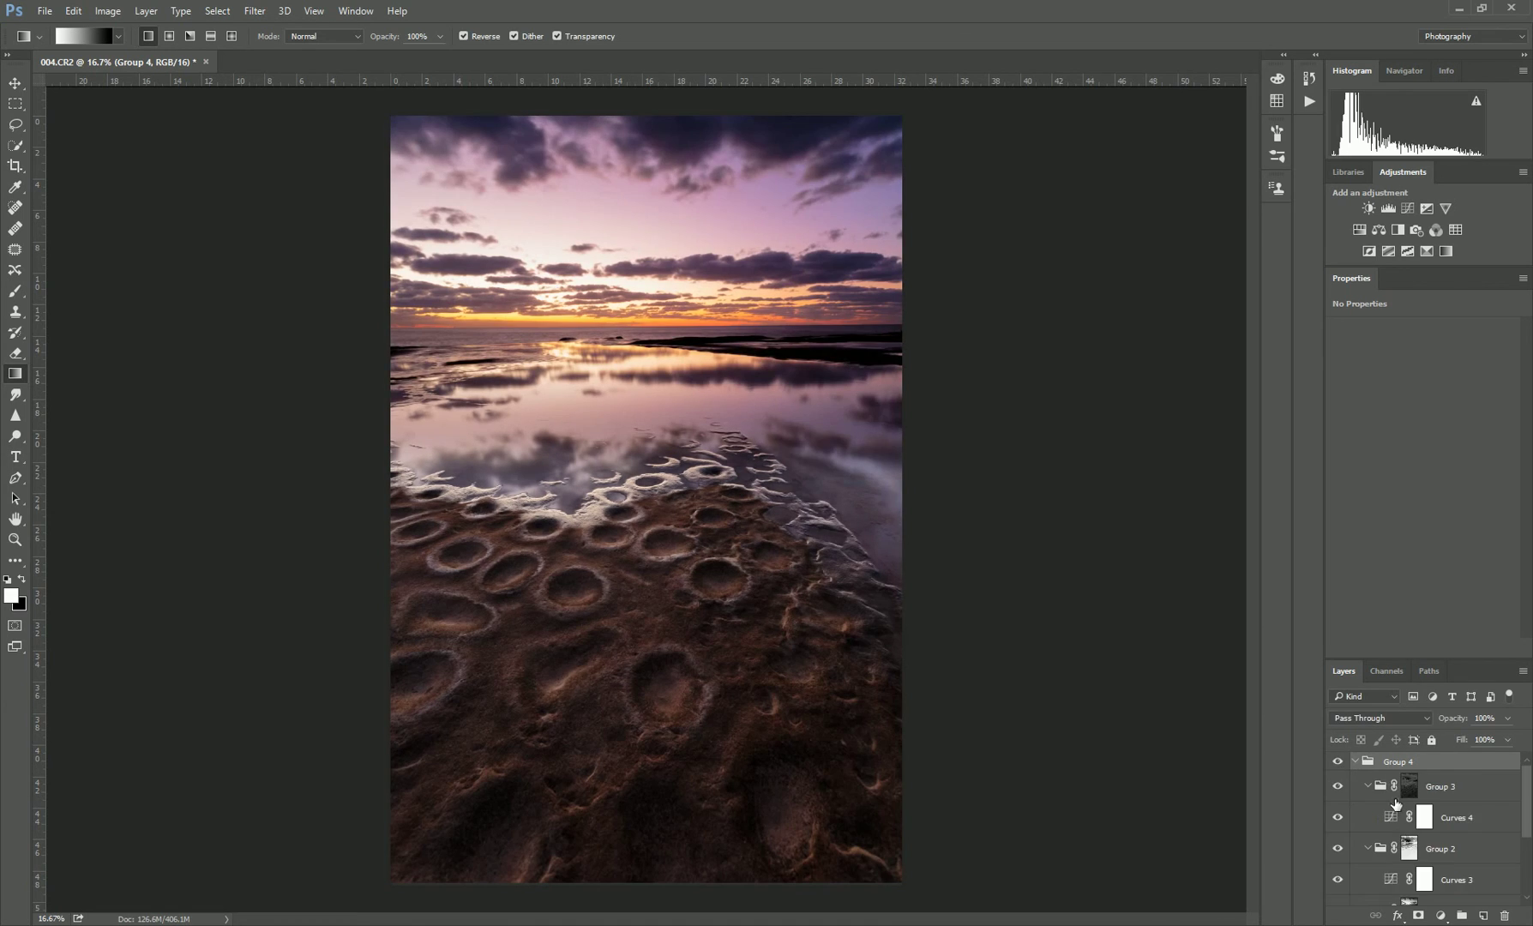
pyautogui.click(1337, 763)
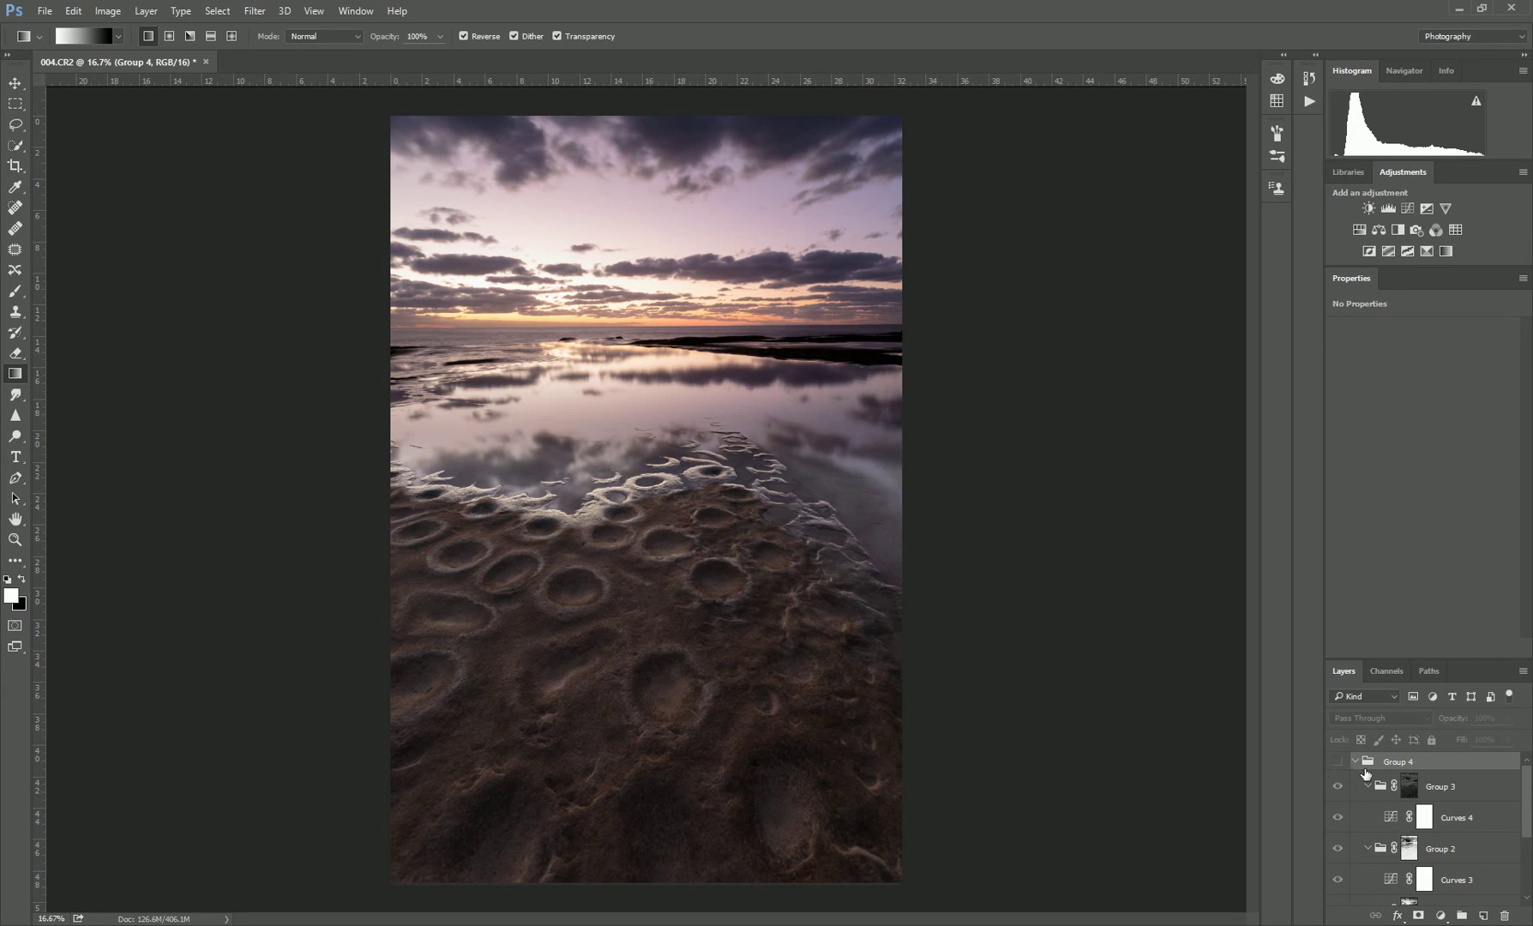